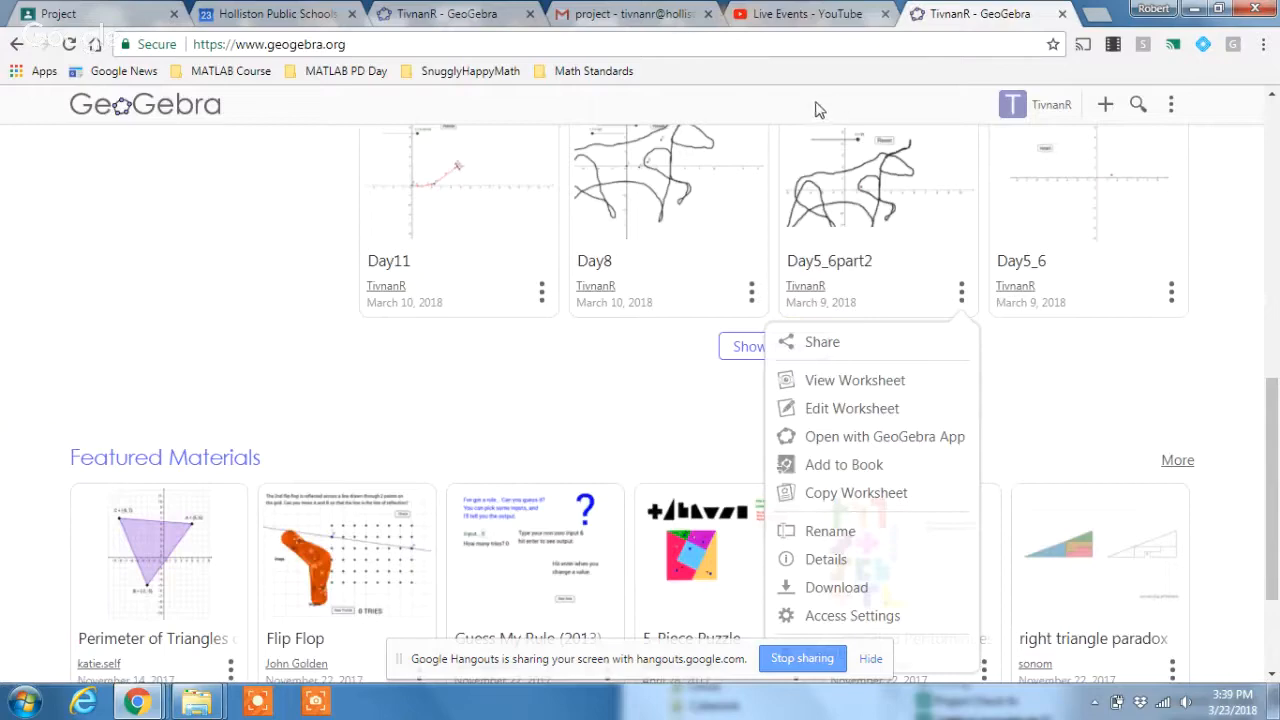
Create a new GeoGebra Math Calculators file from the profile page and close the on-screen keyboard.
drag(1271, 385, 1274, 118)
click(1150, 228)
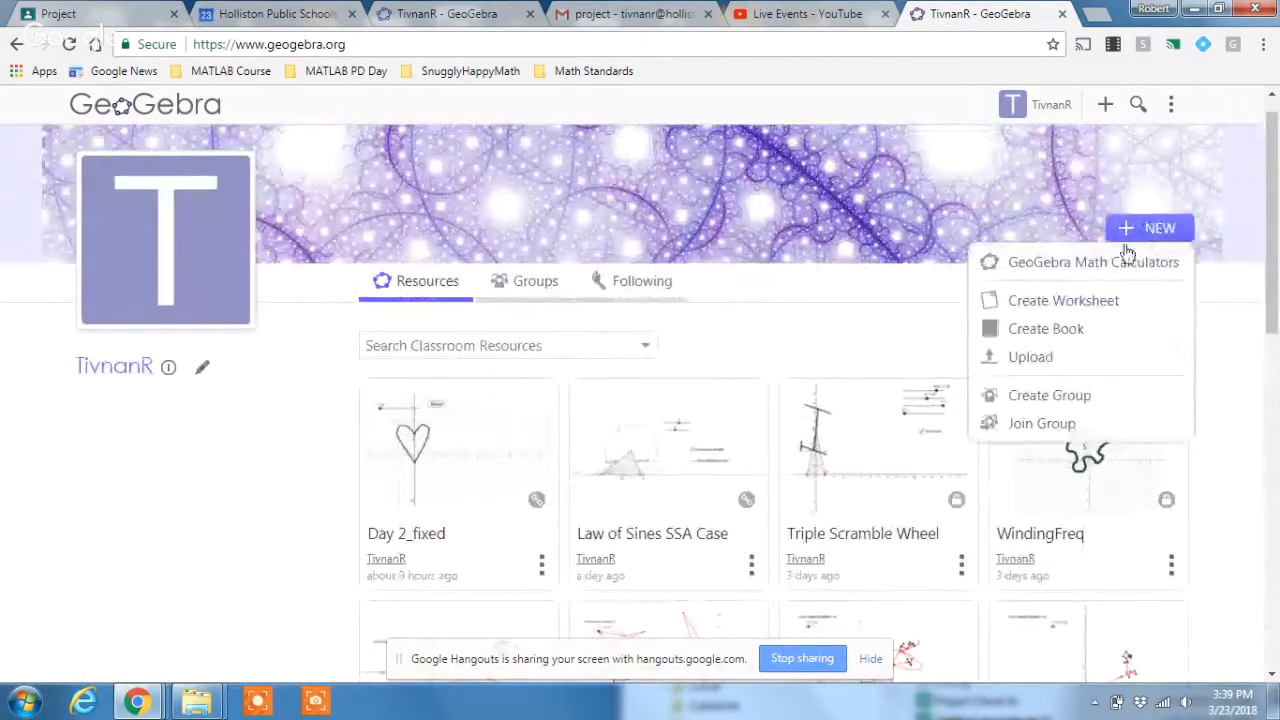
click(1071, 266)
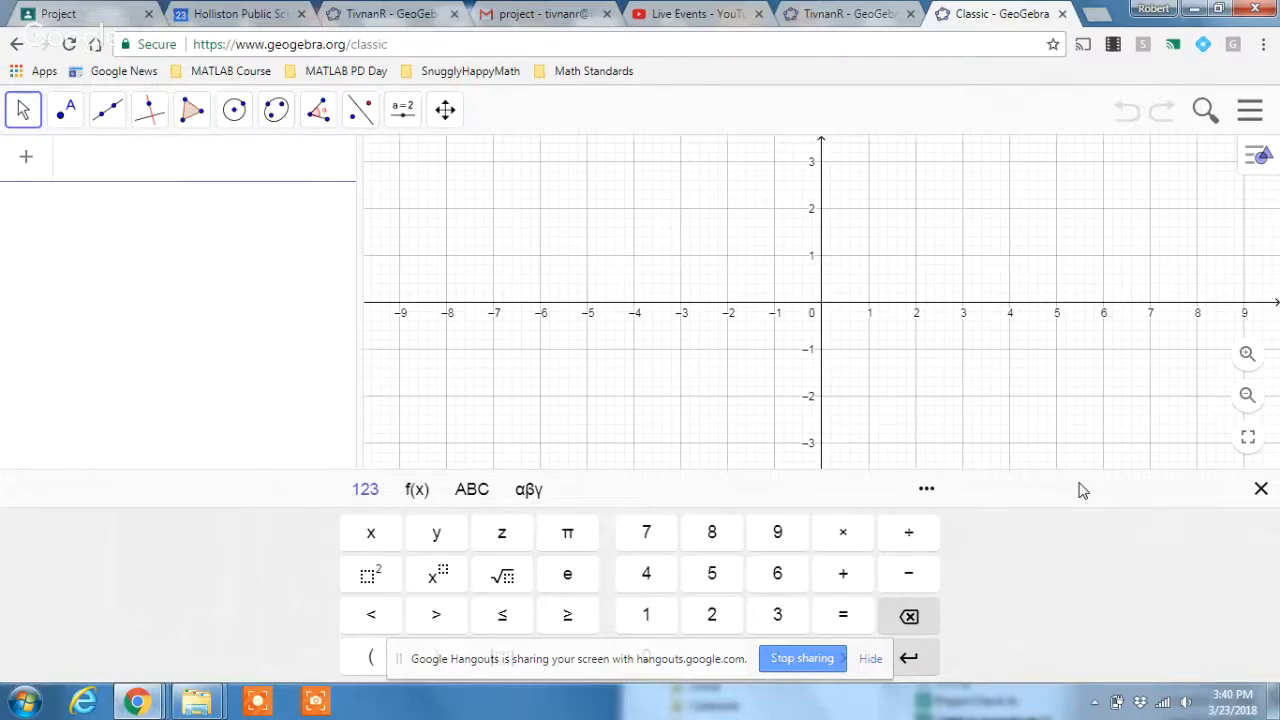
click(1261, 490)
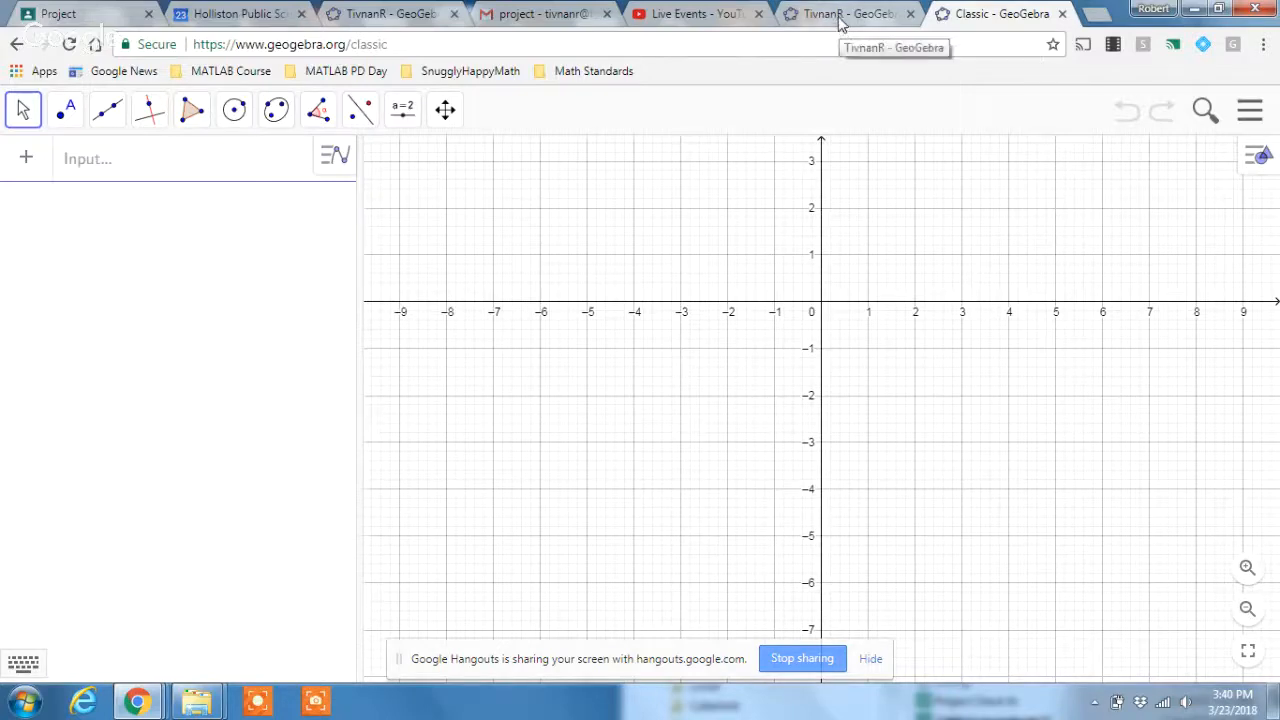
Switch to the Google Classroom project page, view the paused one-line squirrel video full screen, hide the sharing notice and exit full screen.
click(721, 24)
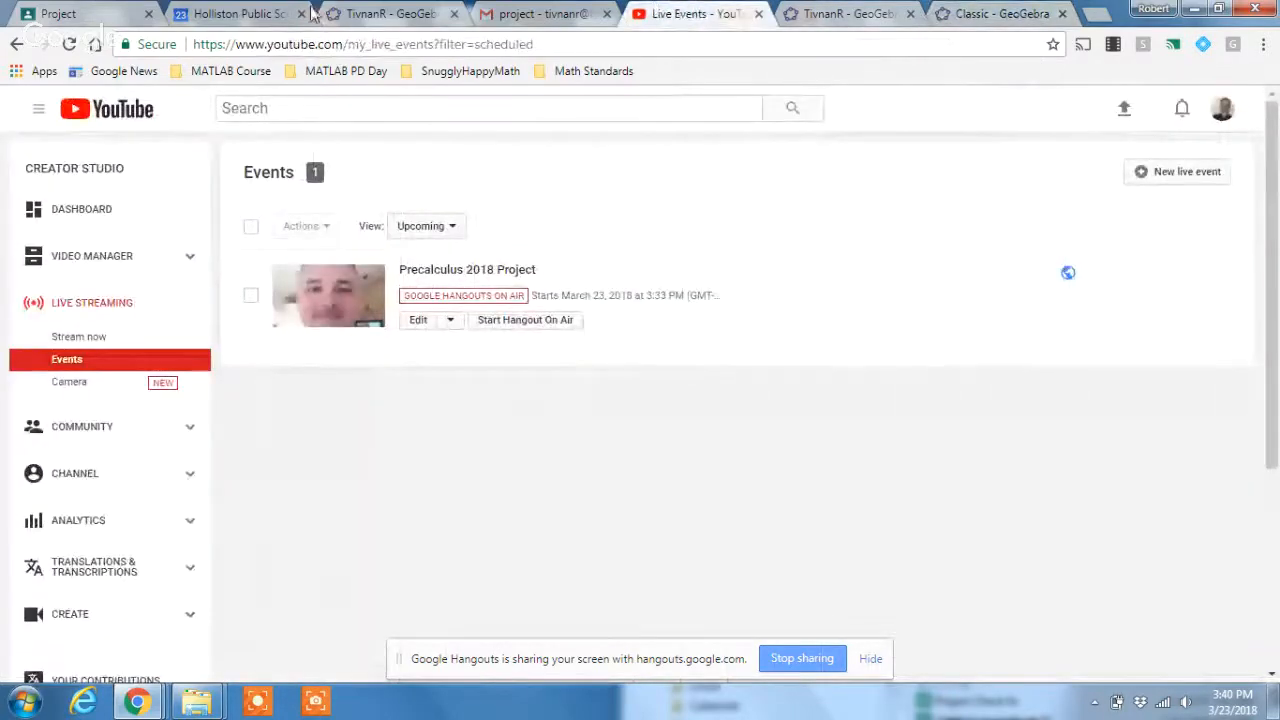
click(75, 14)
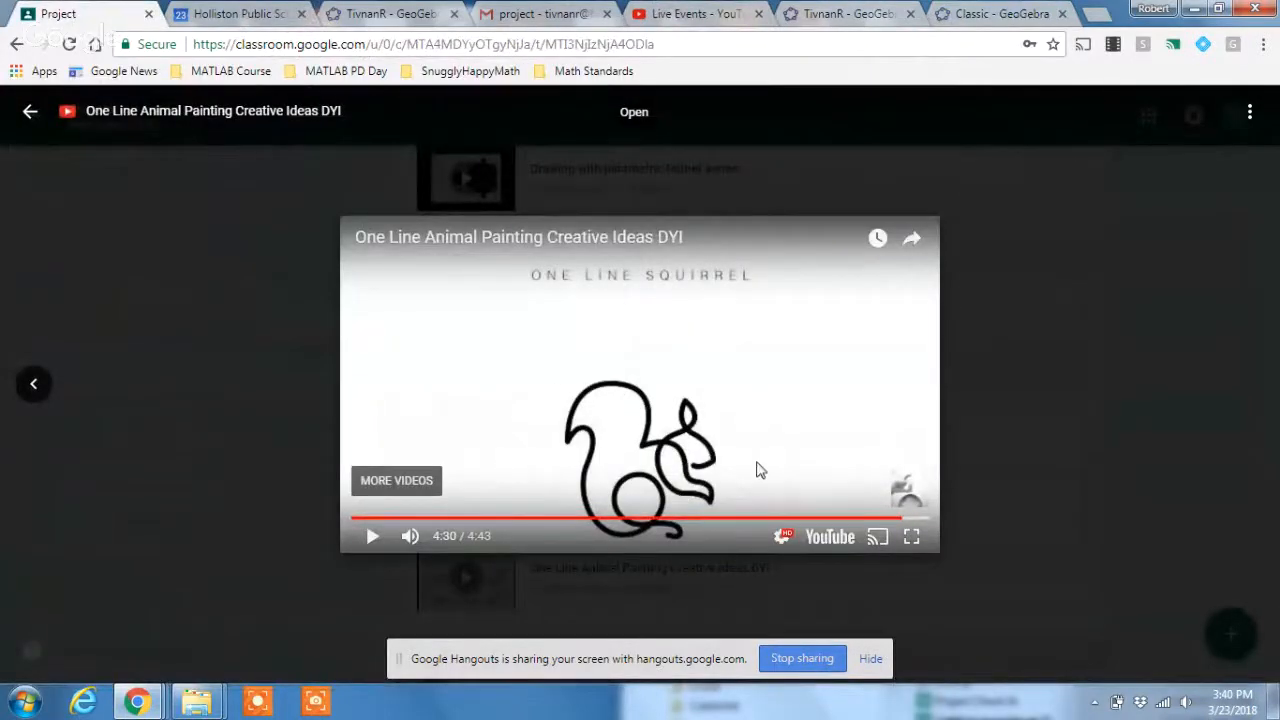
click(910, 540)
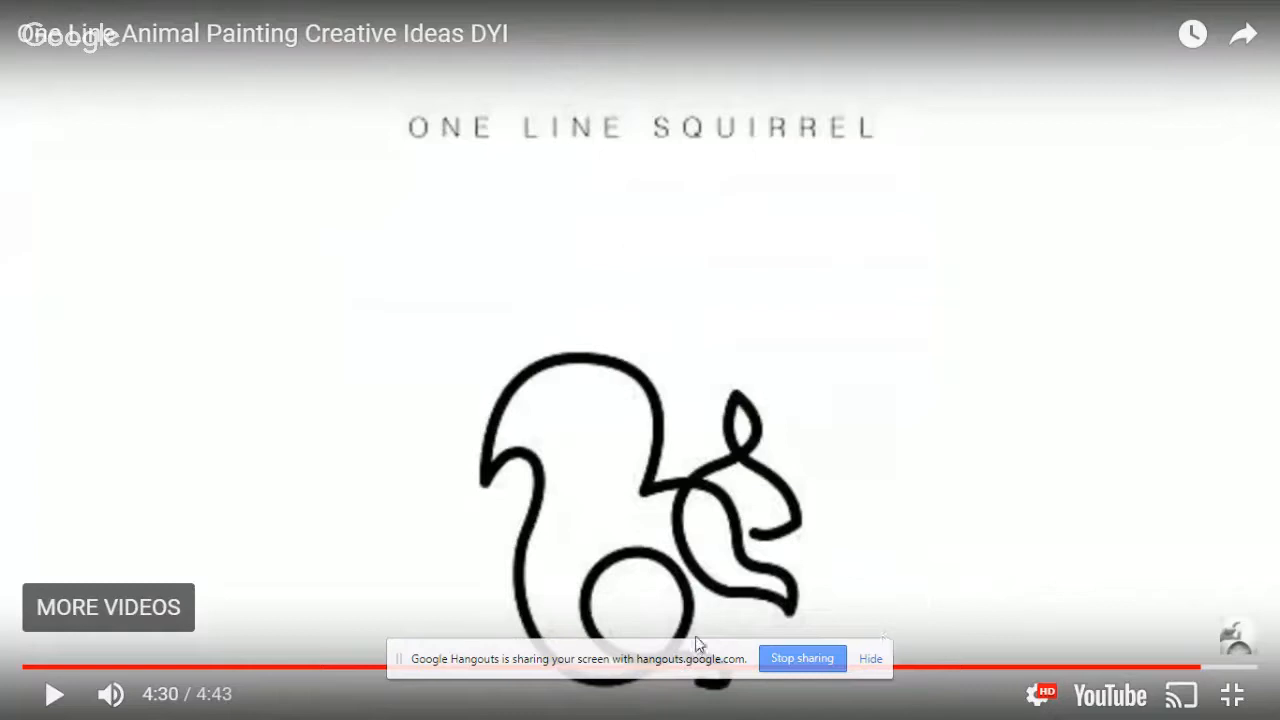
click(871, 660)
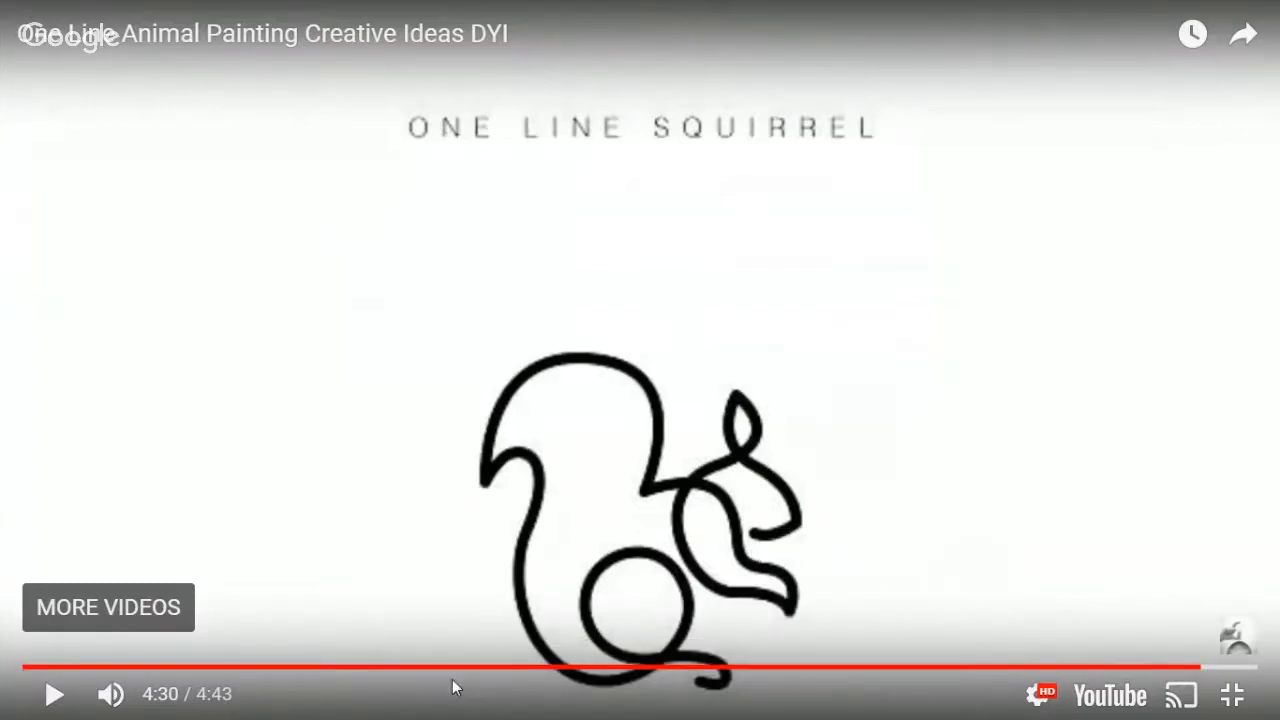
key(Escape)
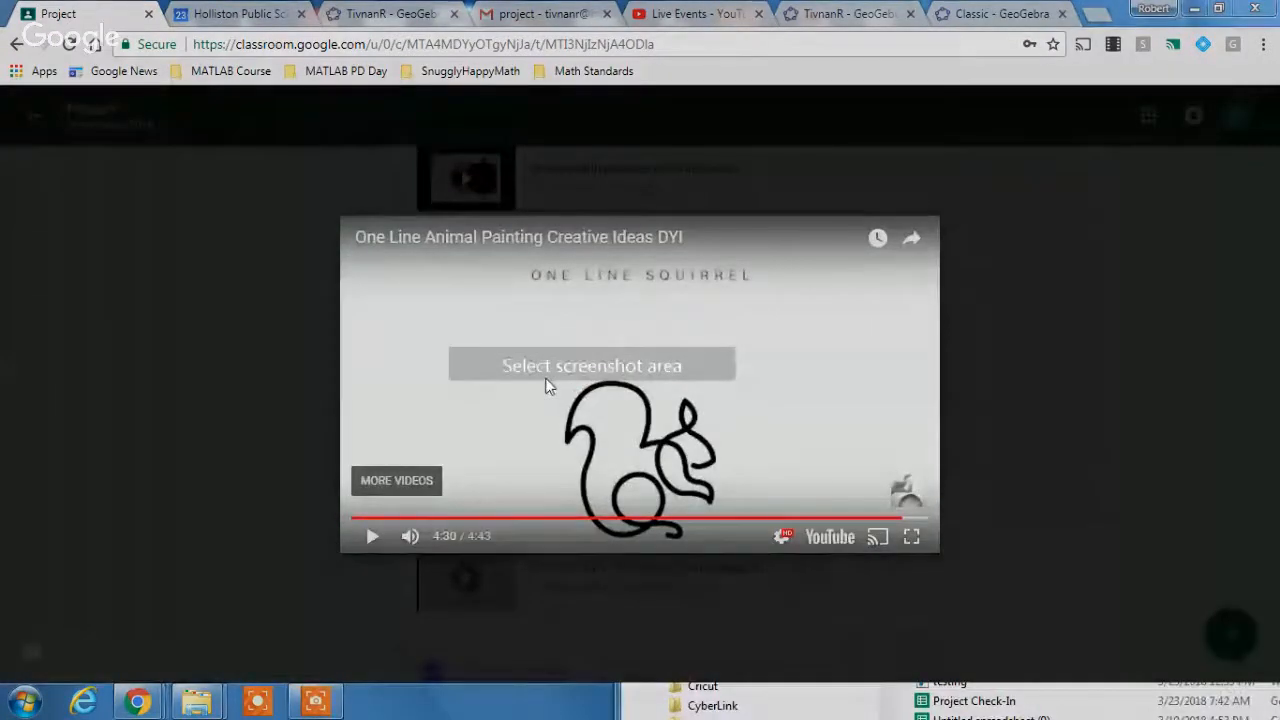
Capture a screenshot of about 187 × 181 pixels around the squirrel drawing and save it as a PNG under the suggested name.
drag(546, 379, 721, 548)
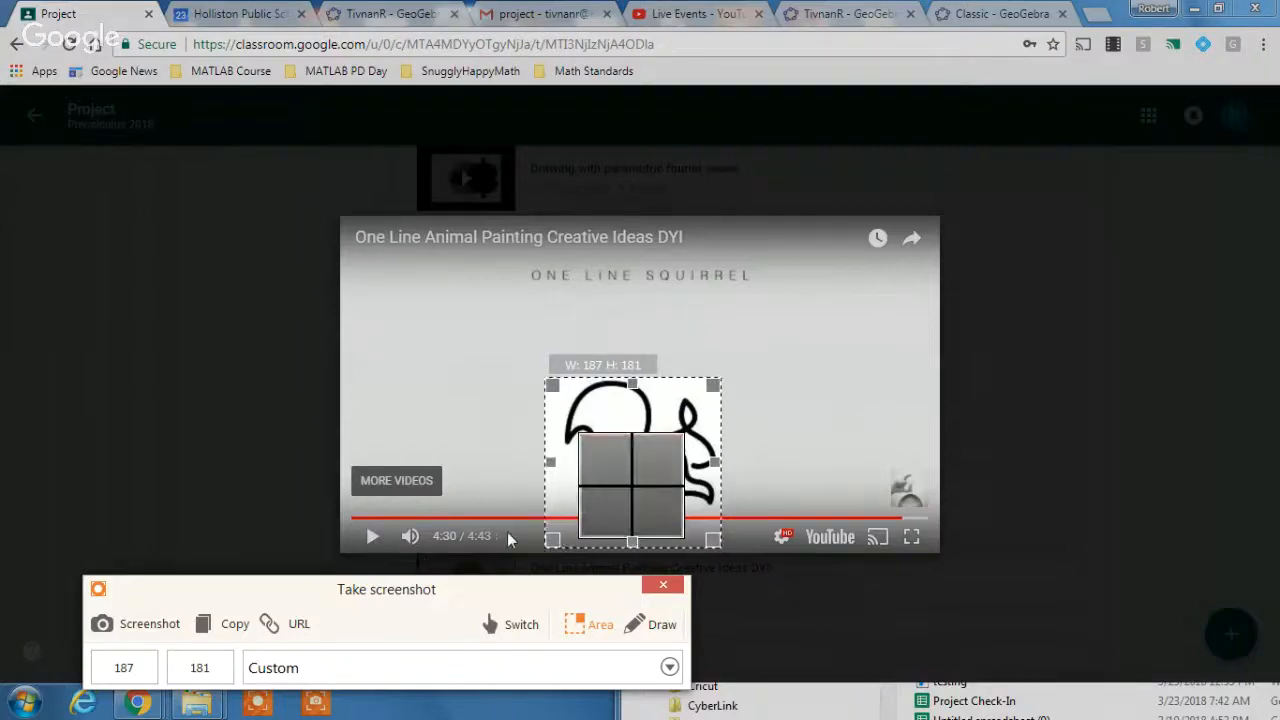
click(148, 628)
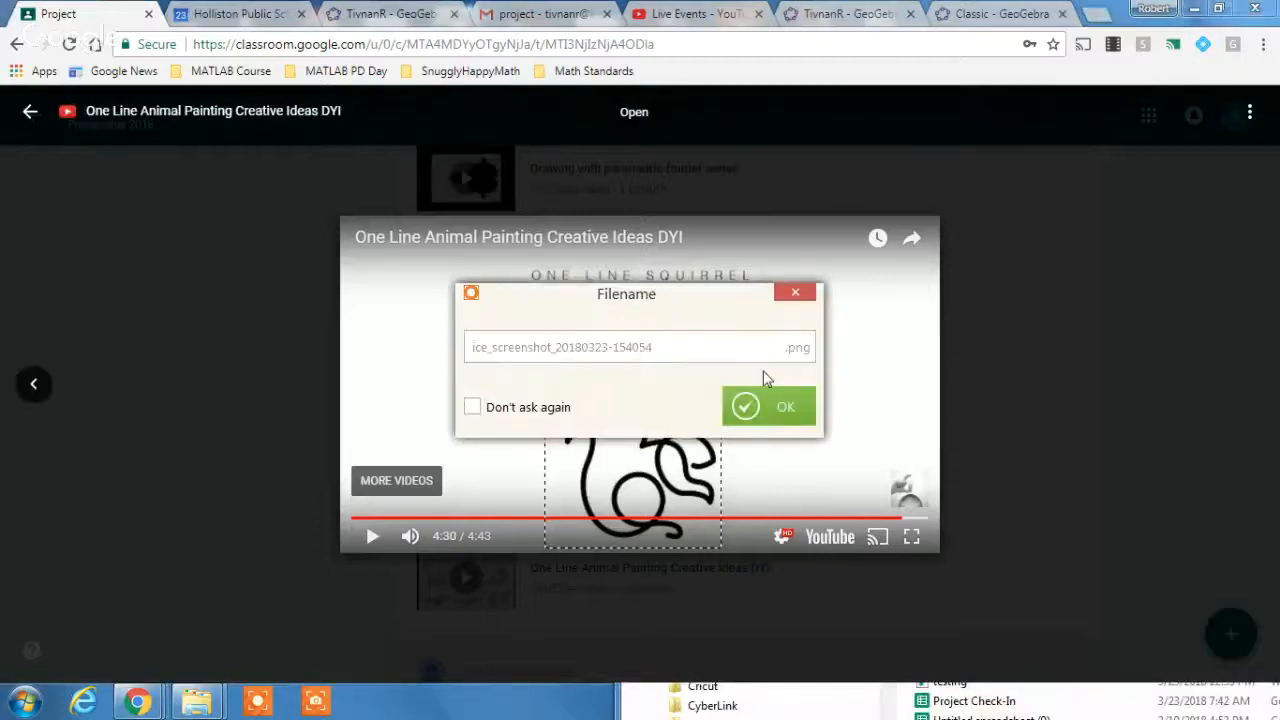
click(767, 403)
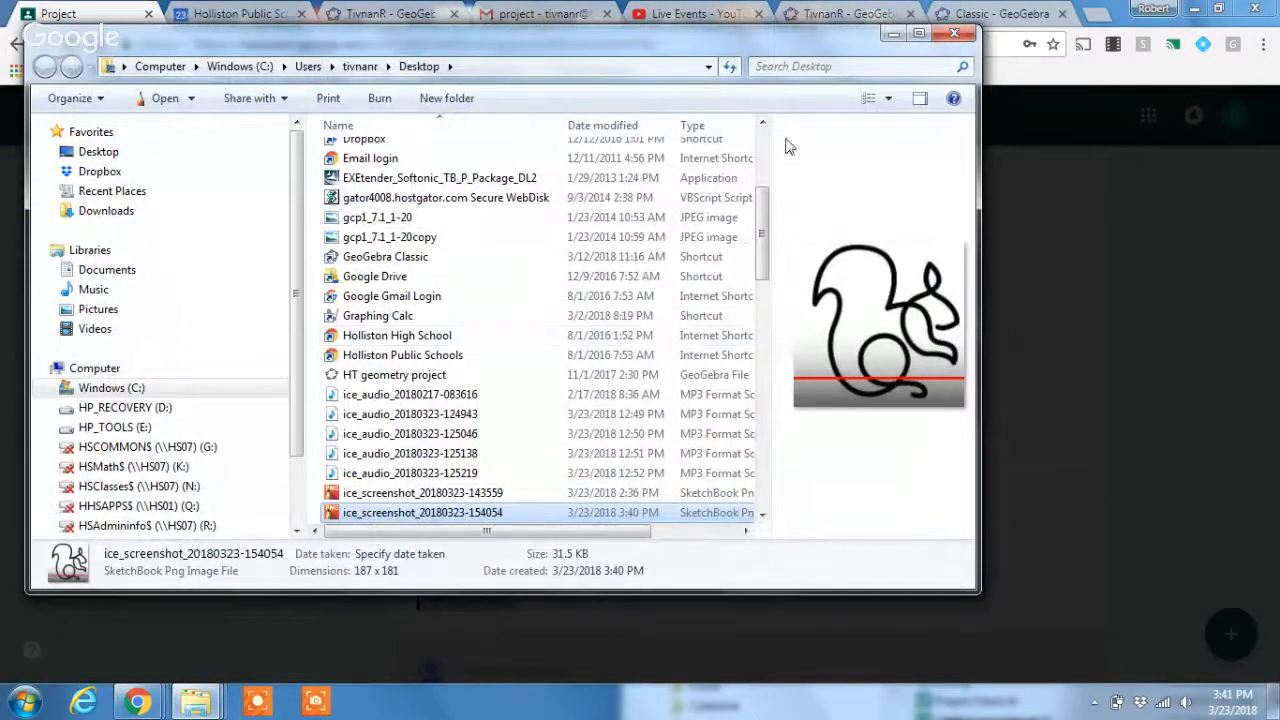
Return to the blank GeoGebra Classic file and start inserting an image from a file.
click(1000, 14)
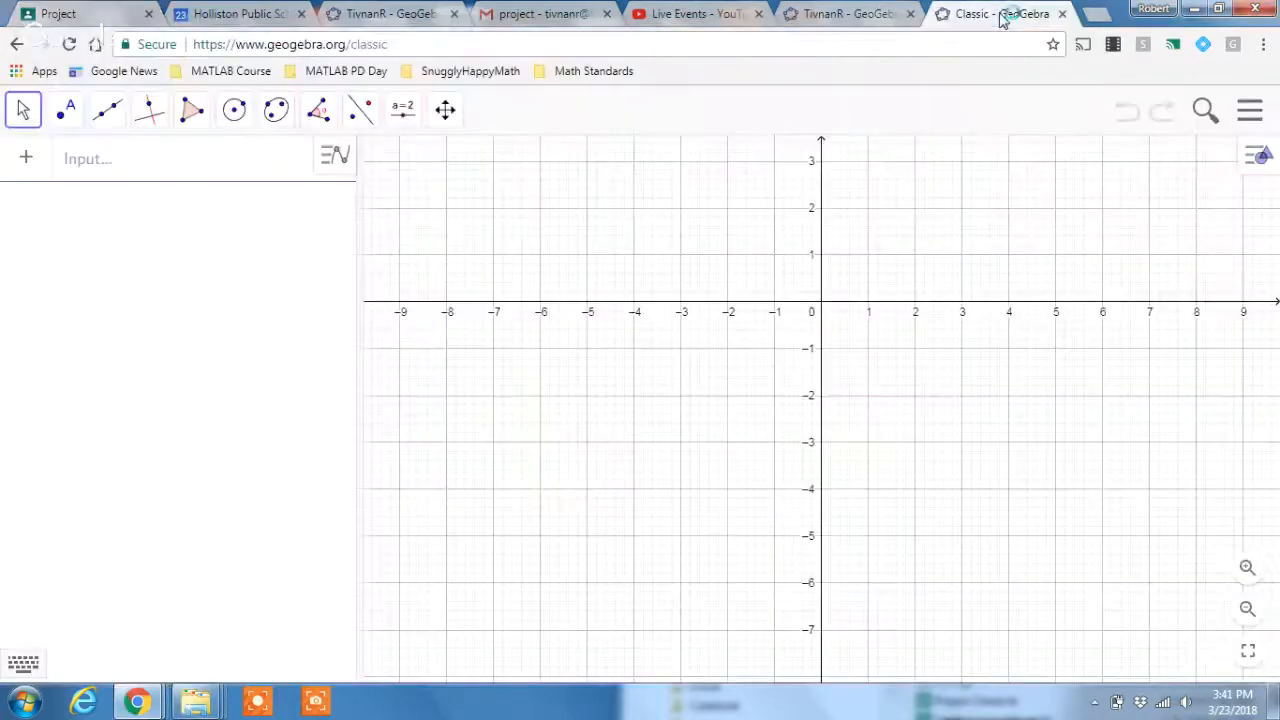
click(445, 110)
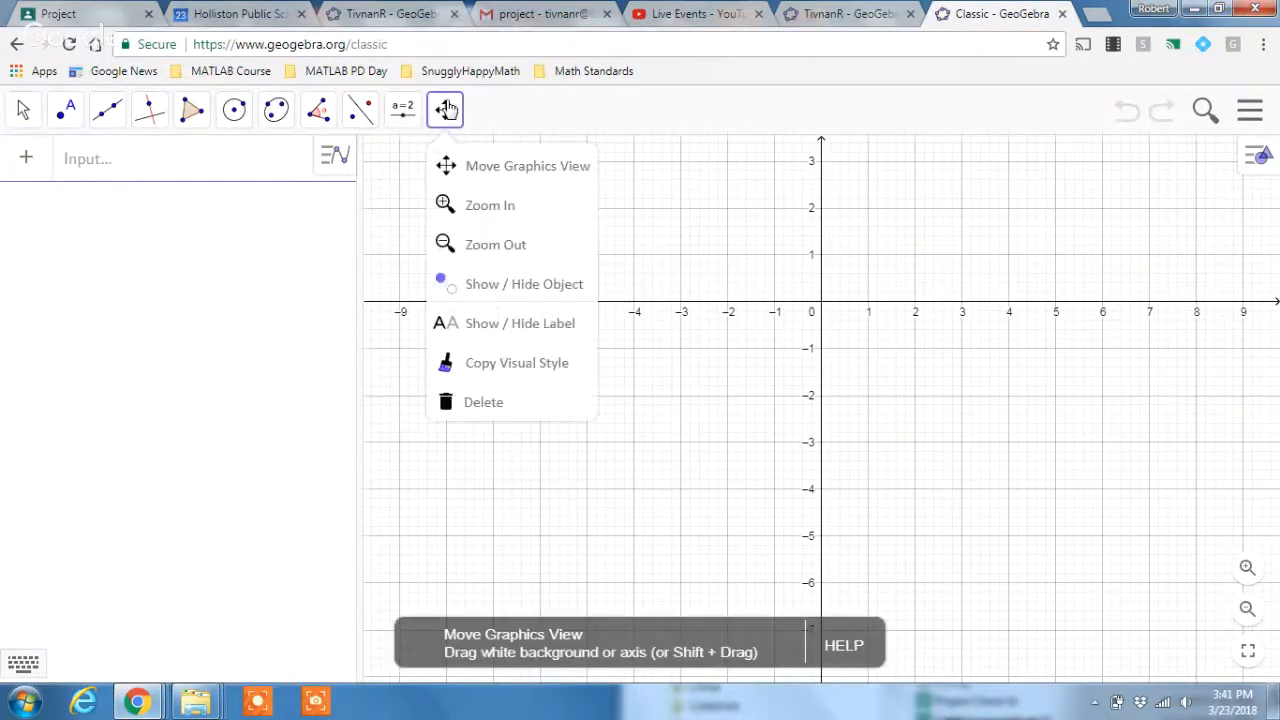
mouse_move(403, 112)
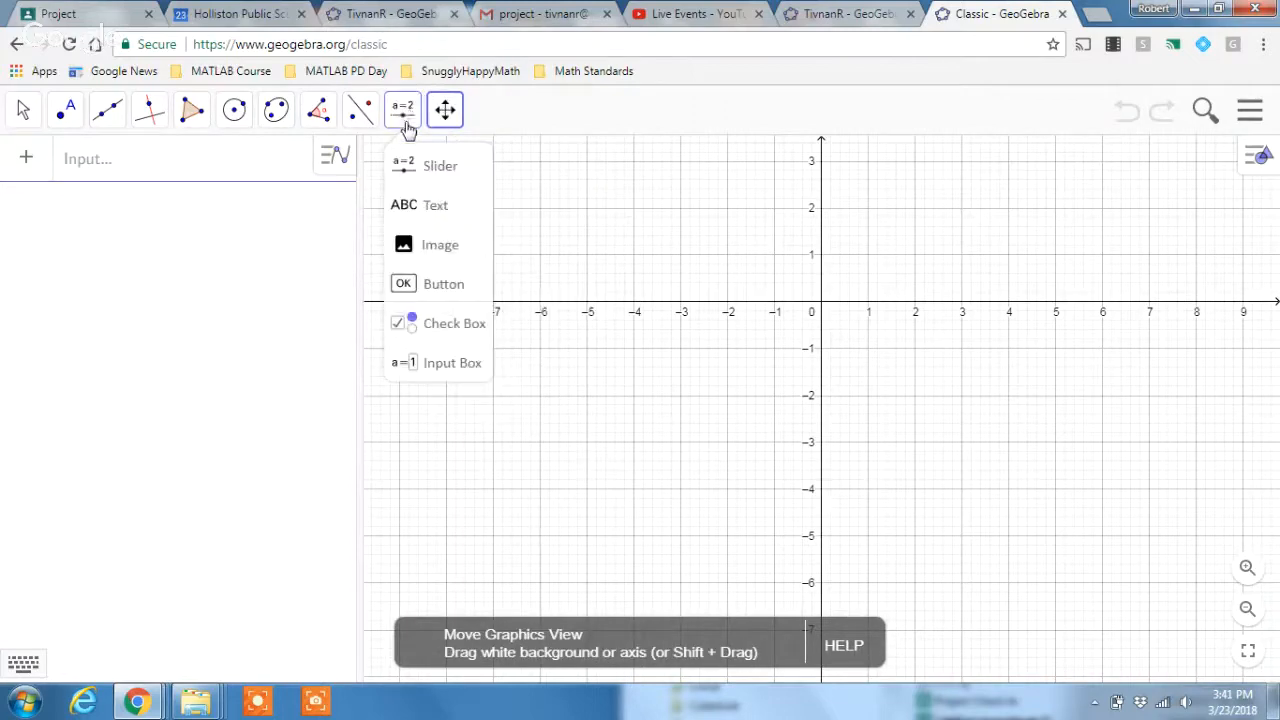
click(432, 263)
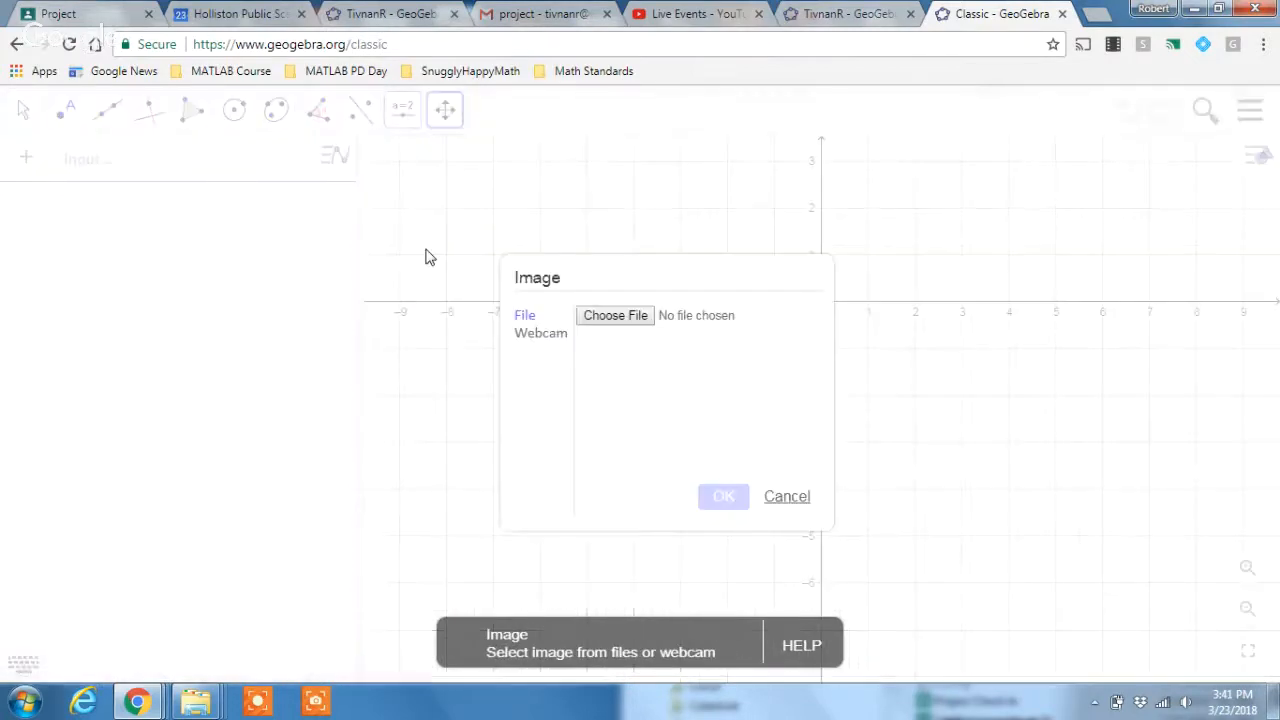
click(616, 316)
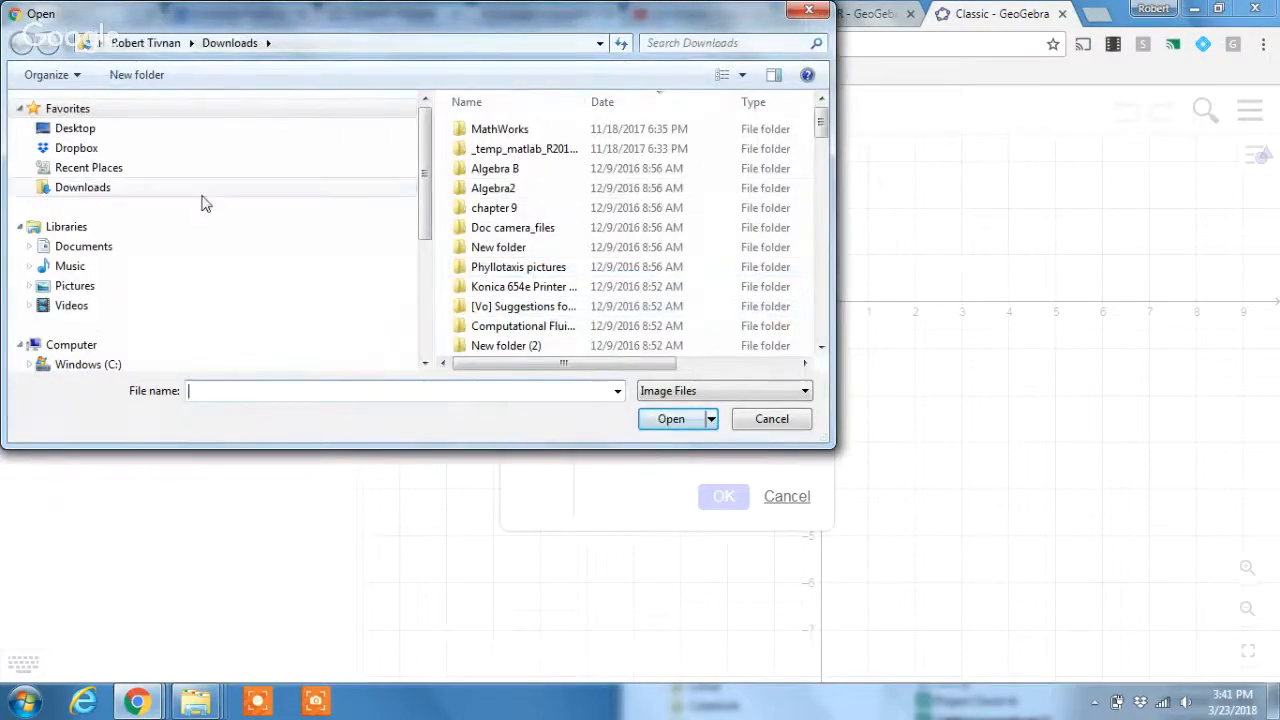
Browse to the Desktop folder and list its files with details, sorted by newest date first.
click(29, 246)
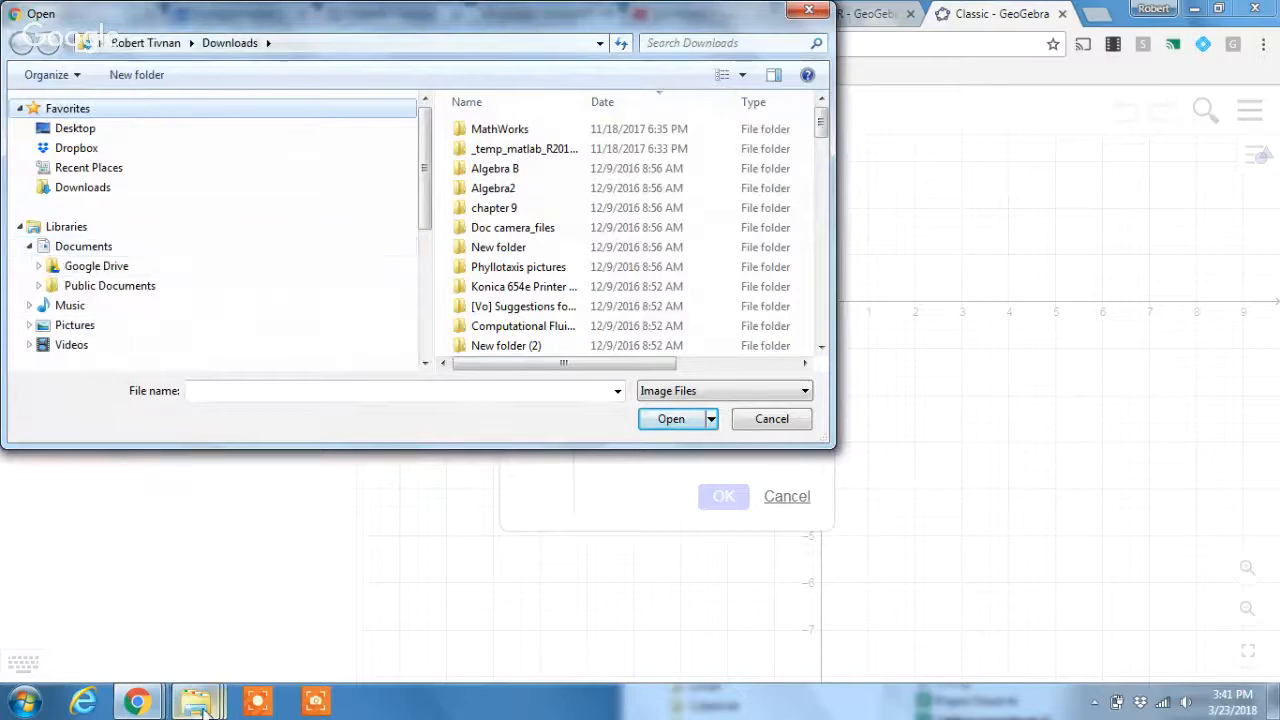
mouse_move(196, 700)
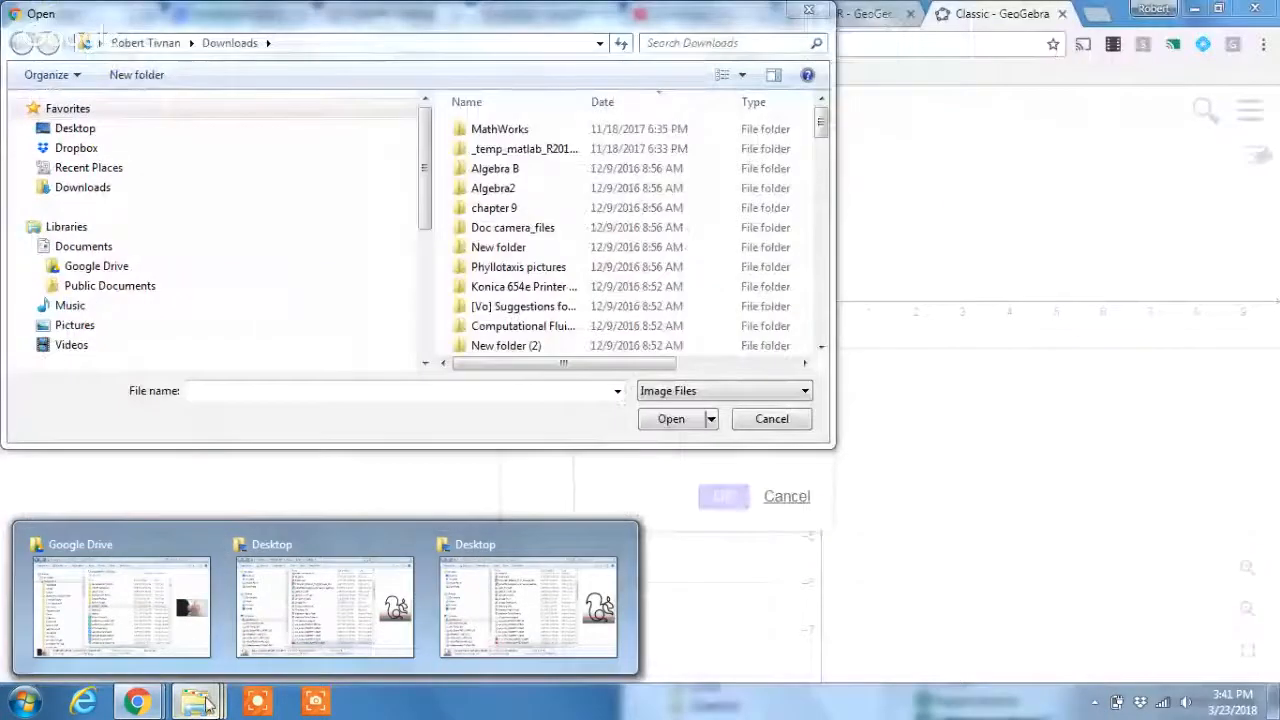
click(78, 131)
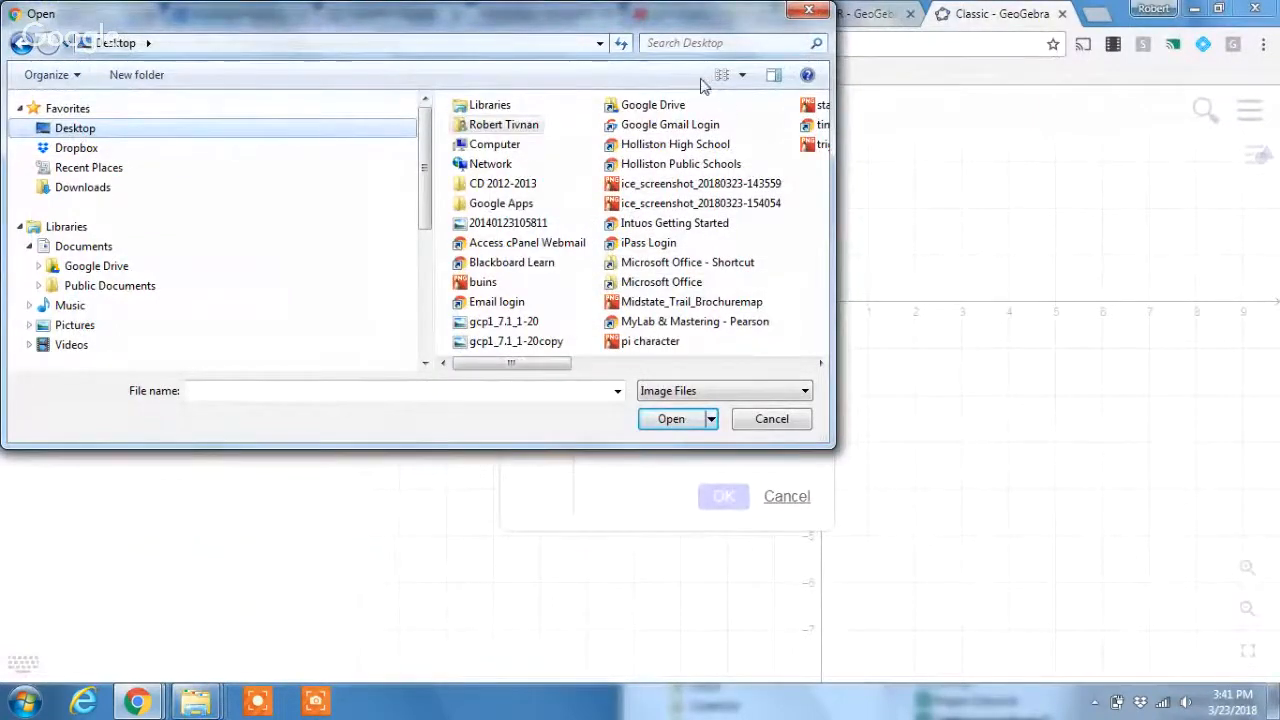
click(741, 77)
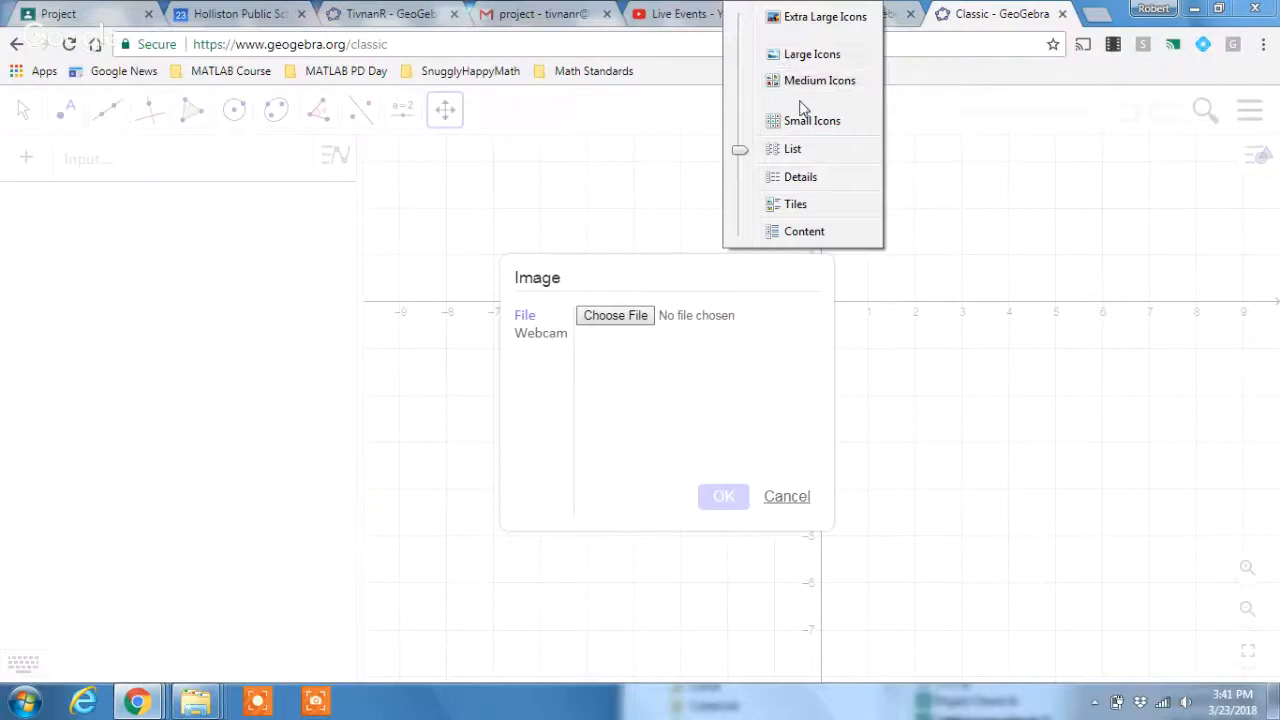
click(801, 177)
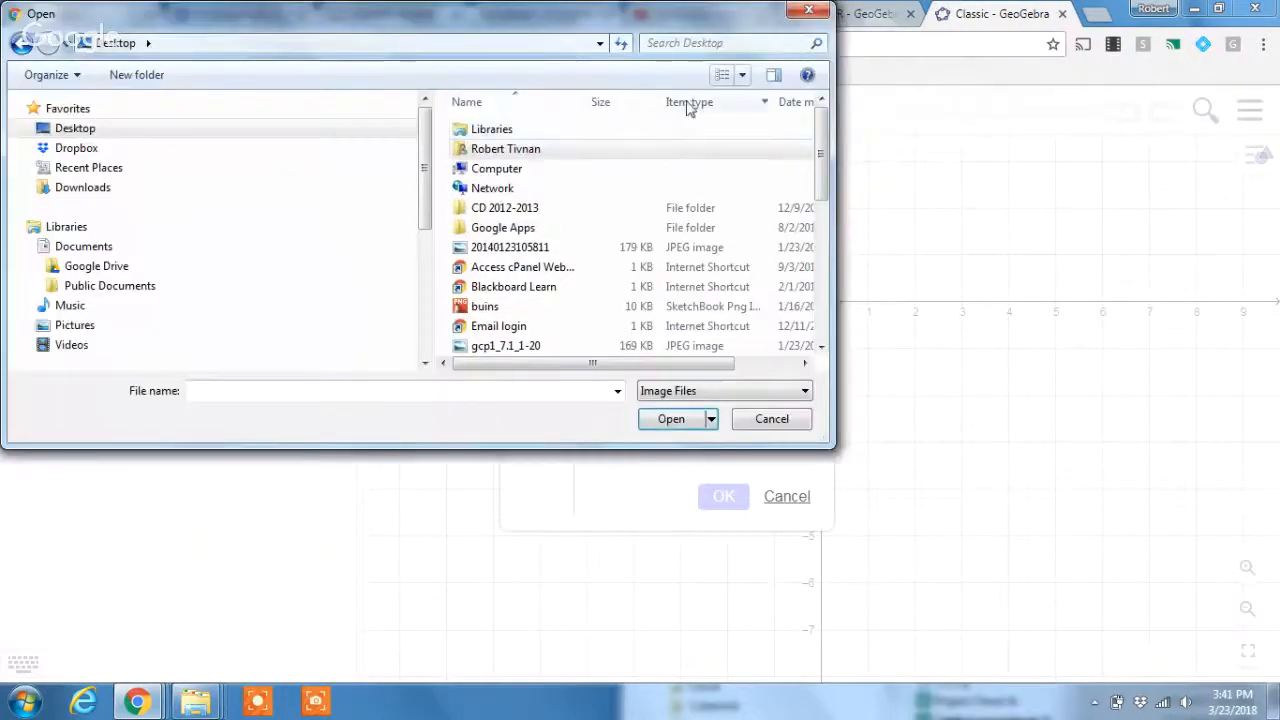
click(800, 103)
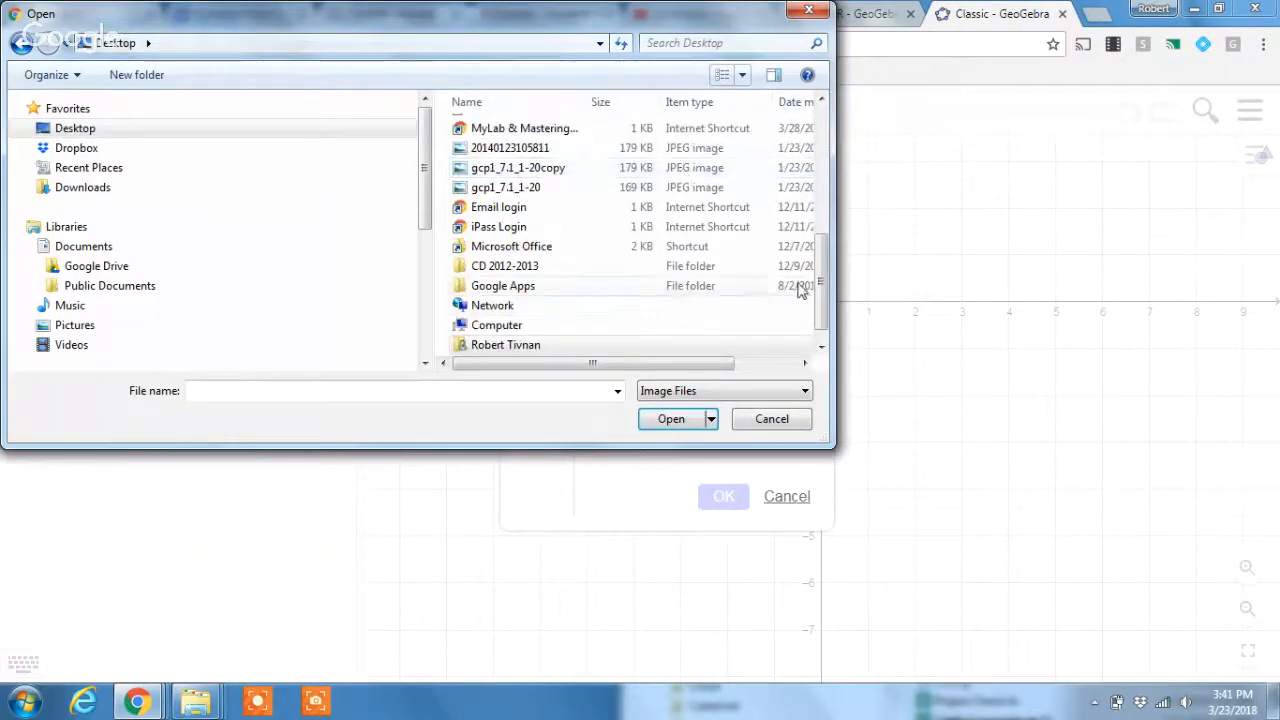
drag(823, 283, 822, 135)
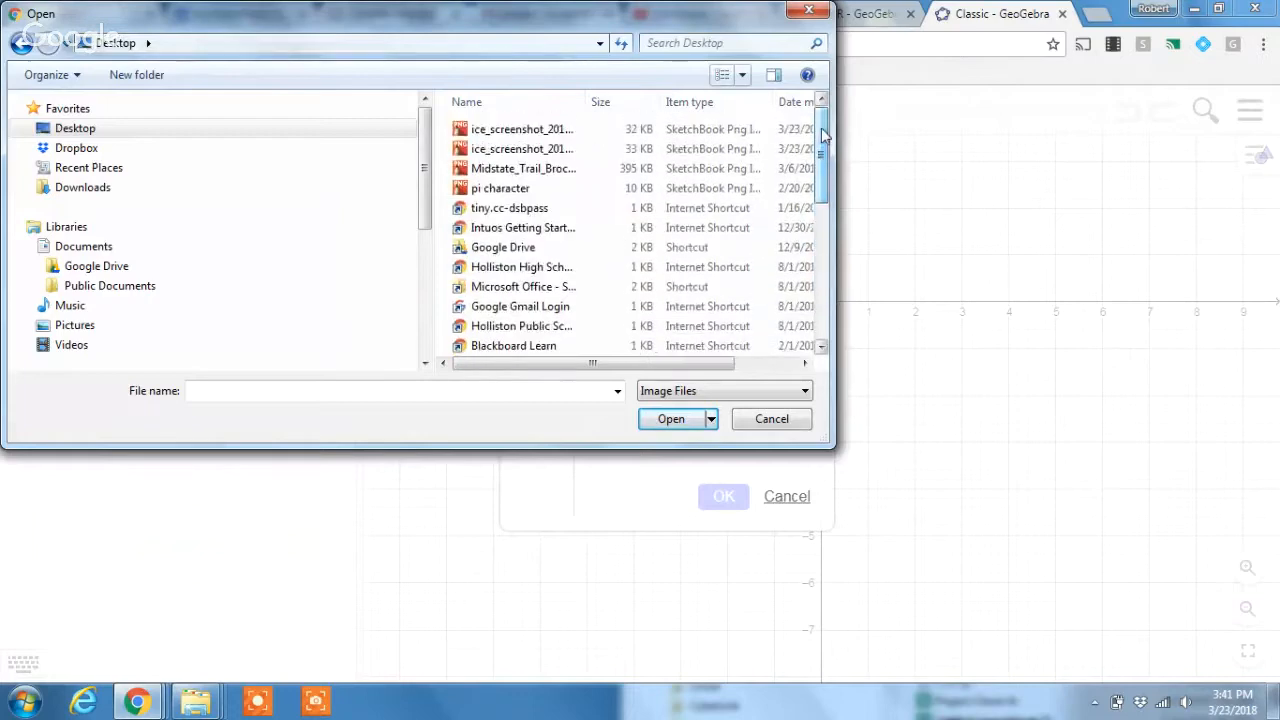
click(585, 130)
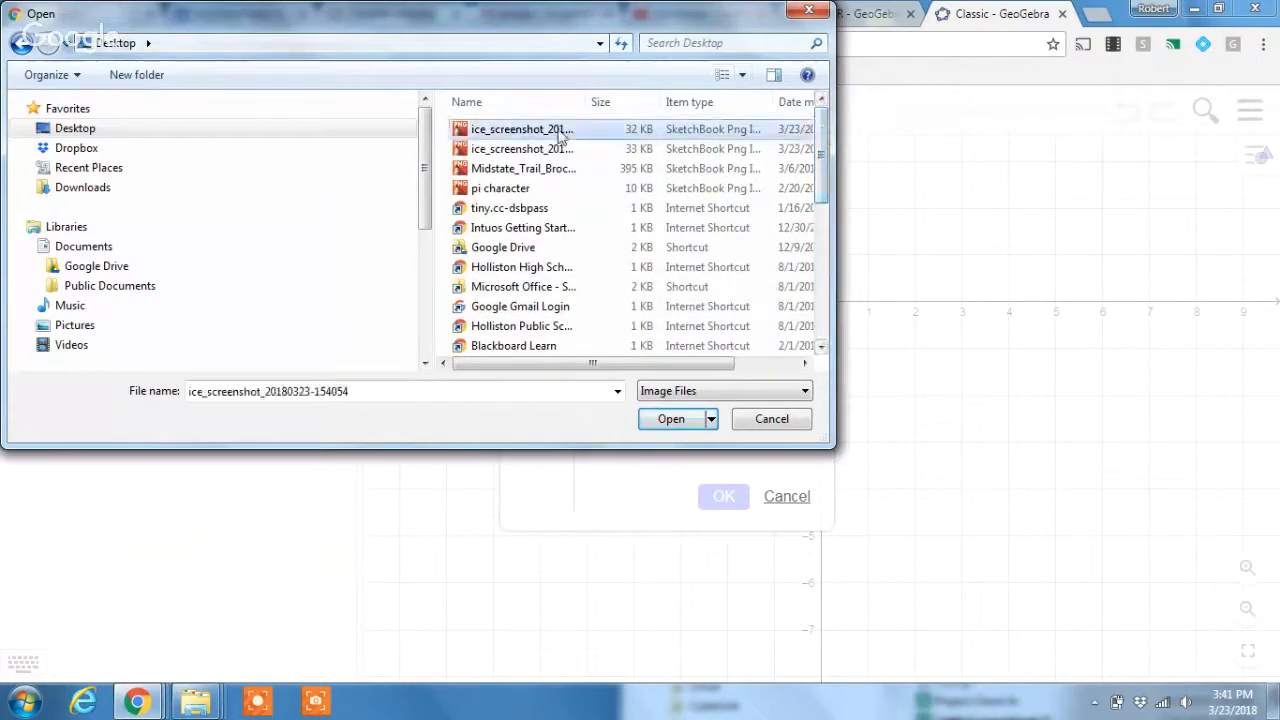
click(671, 419)
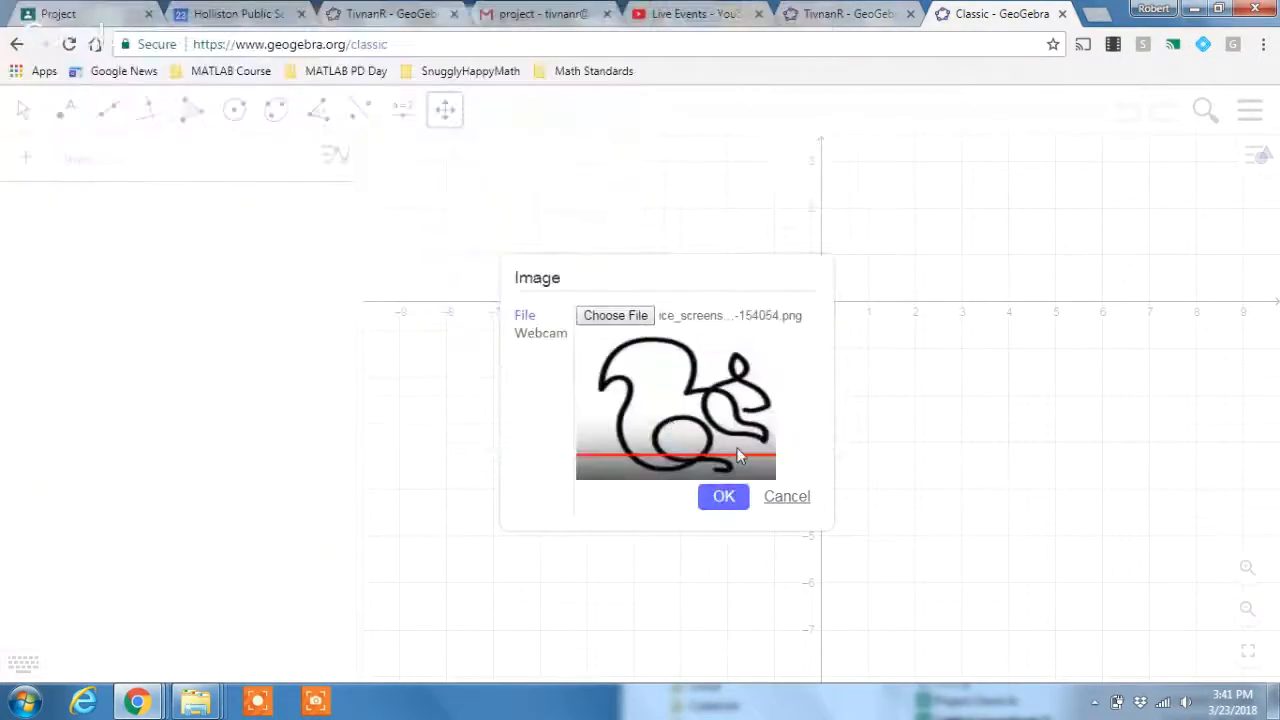
click(722, 496)
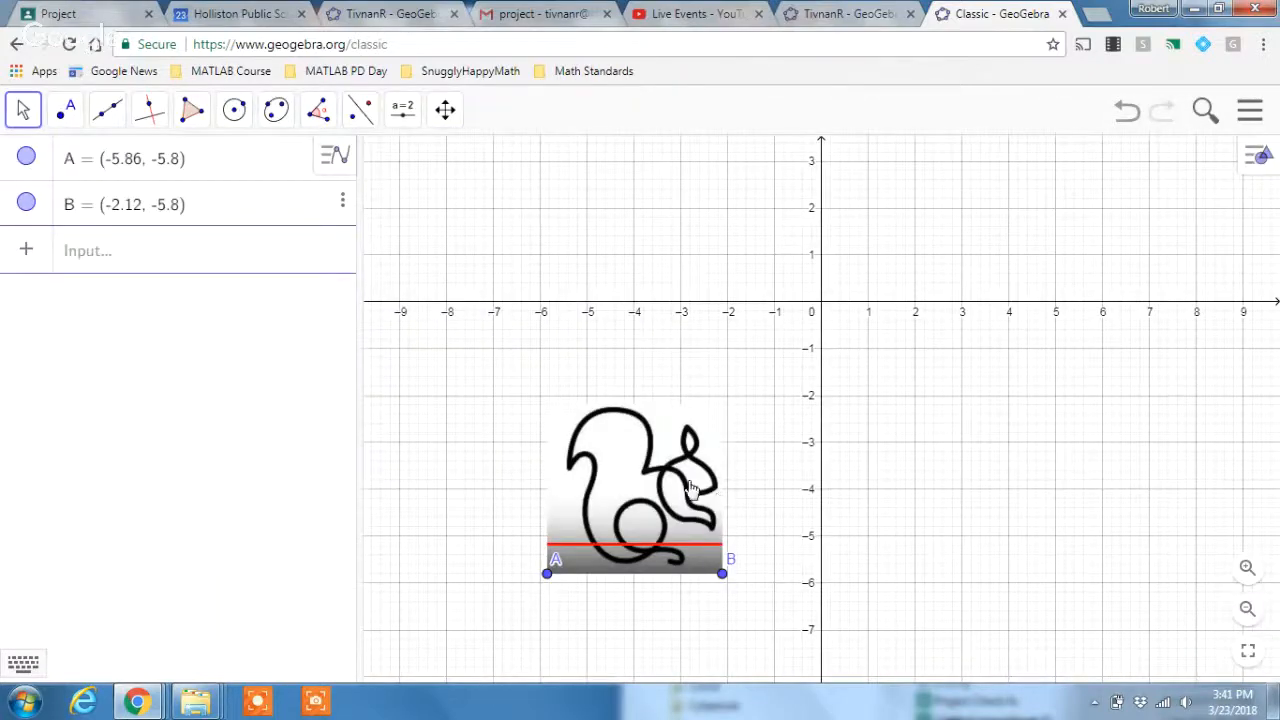
Move the squirrel image to the origin area and resize it with corner A at (-3, -2) and corner B at (3, -2).
drag(662, 485, 801, 292)
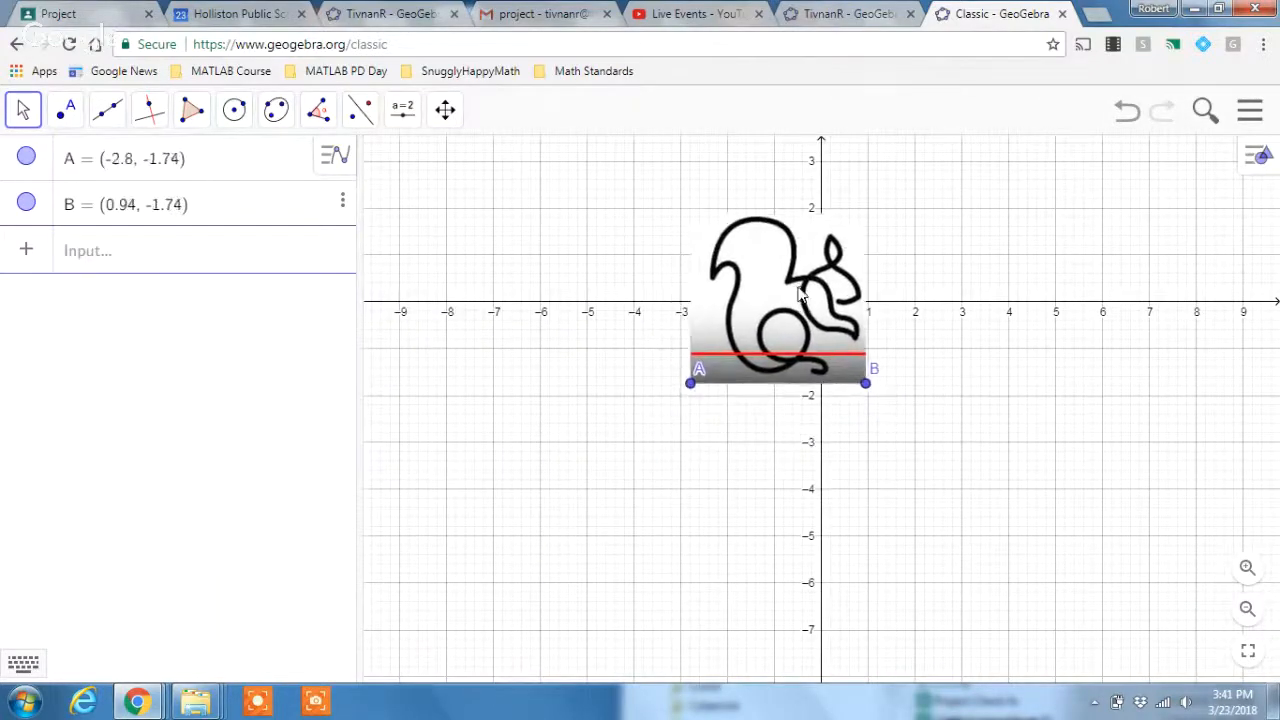
drag(866, 386, 916, 400)
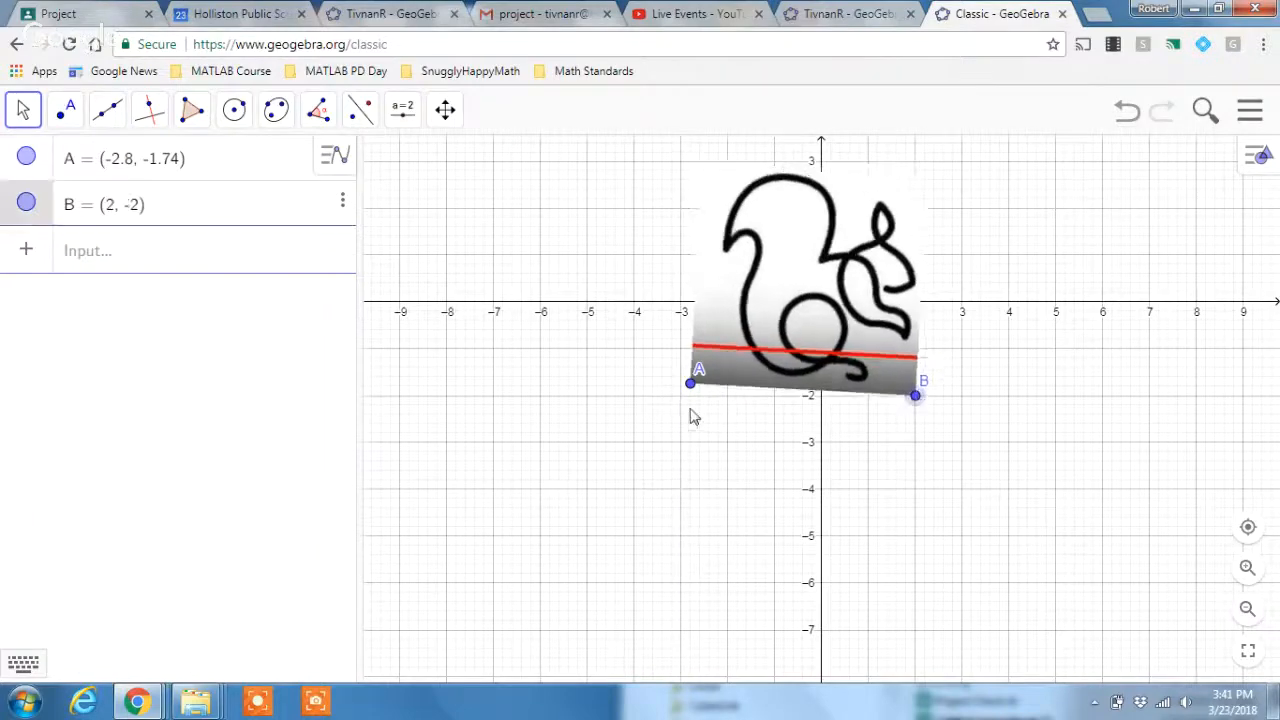
drag(692, 386, 695, 407)
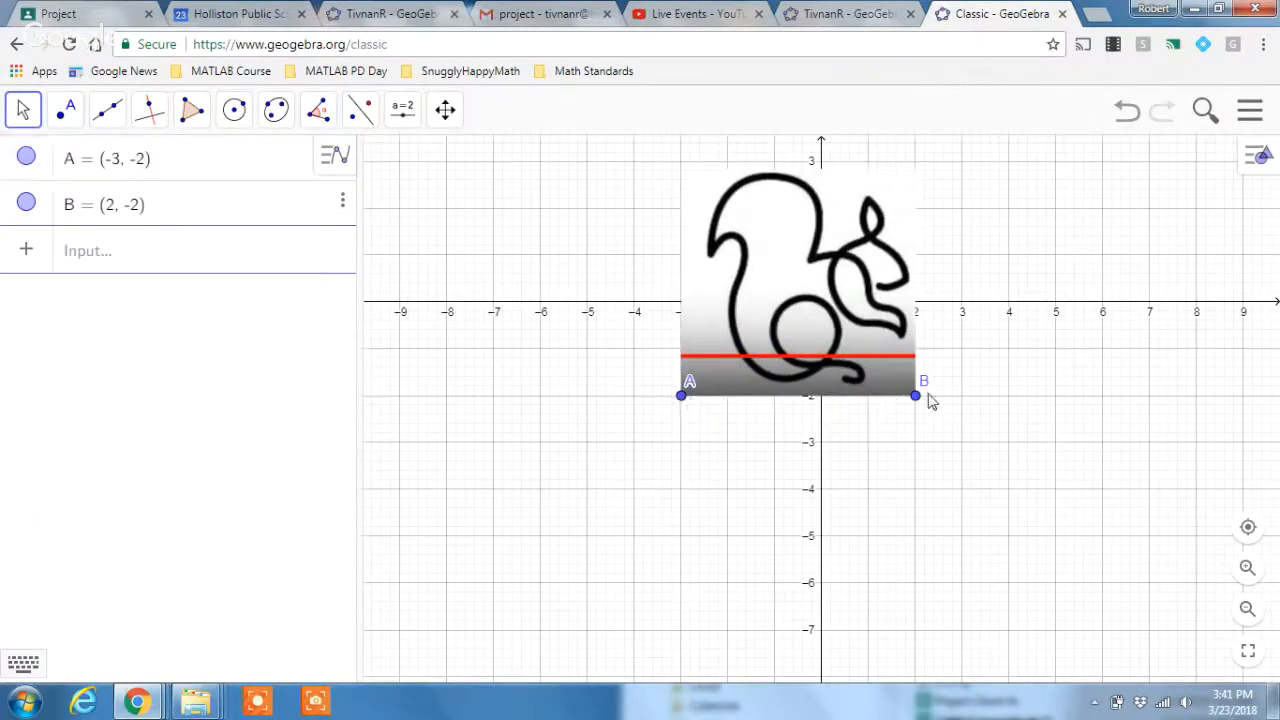
drag(918, 398, 962, 400)
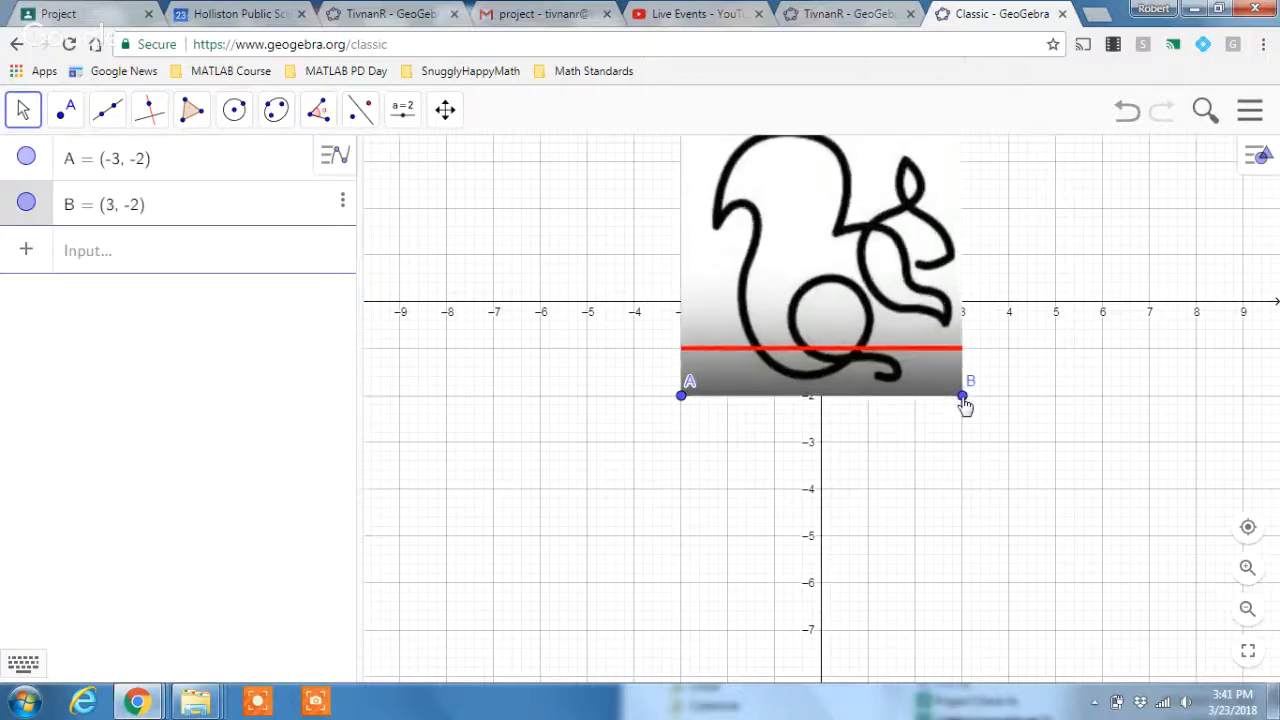
drag(930, 480, 831, 604)
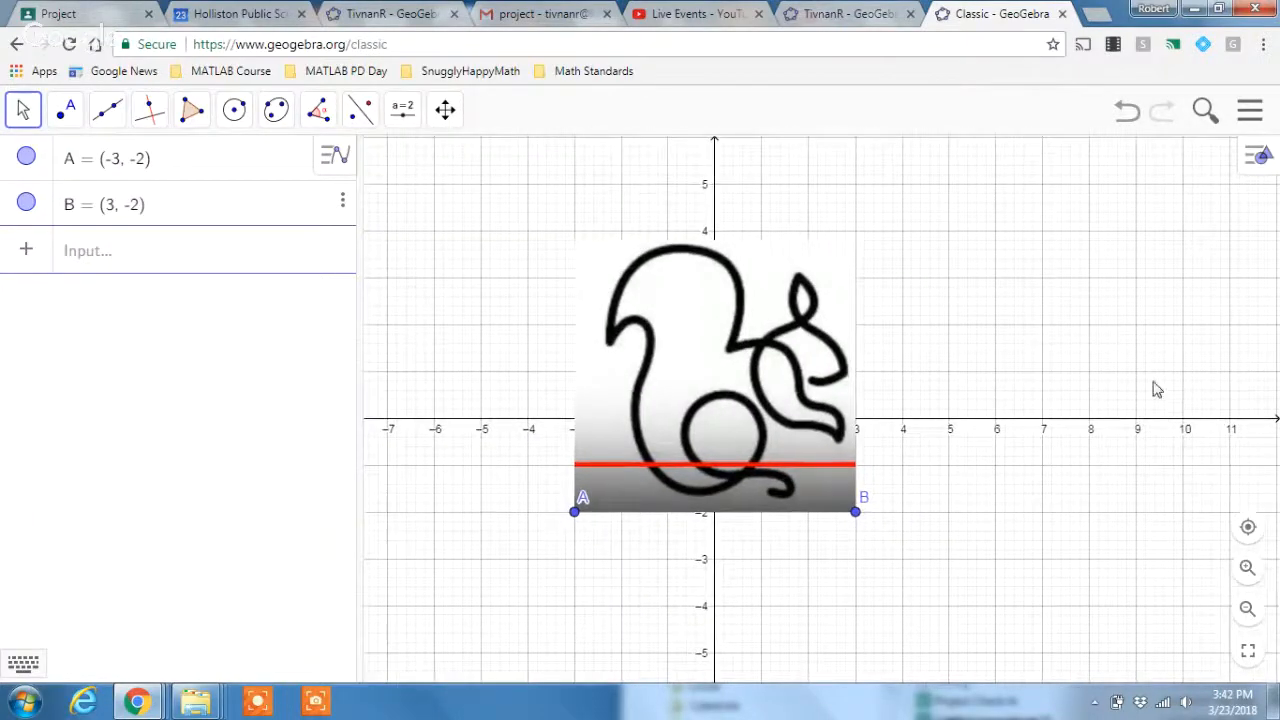
Lower the squirrel image's opacity to about one third in its color settings and close the settings.
right_click(800, 305)
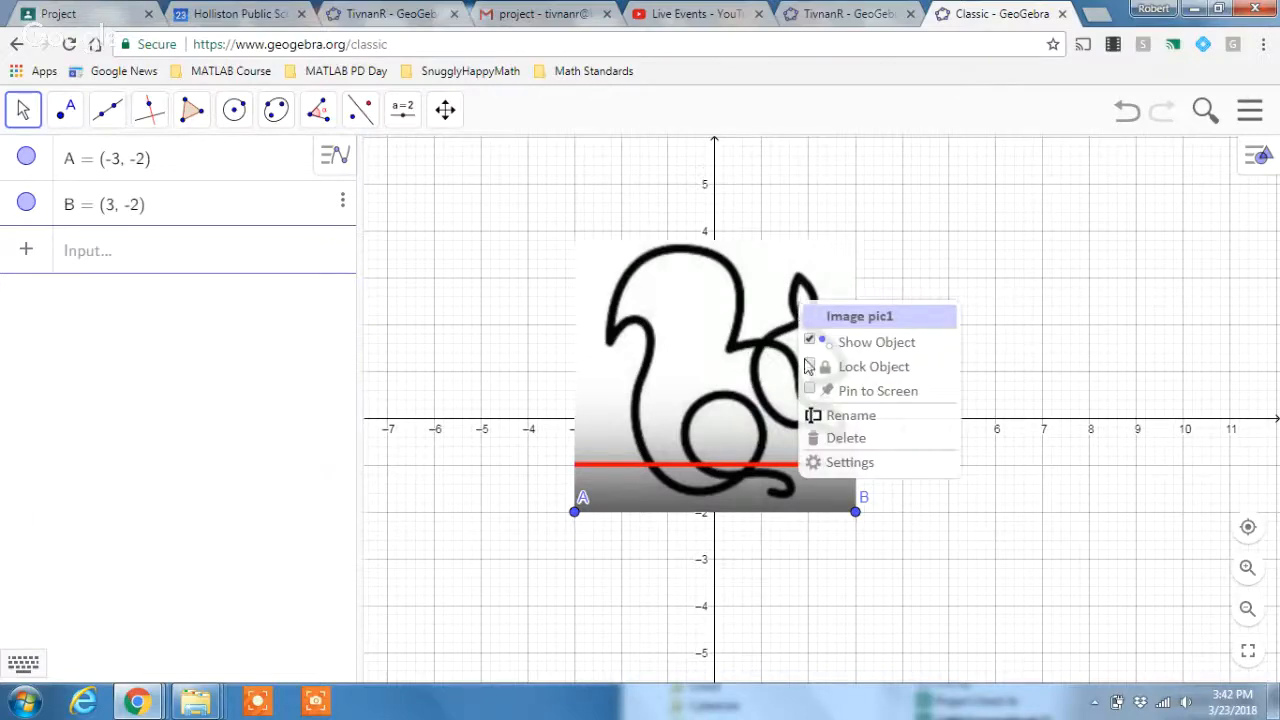
click(838, 462)
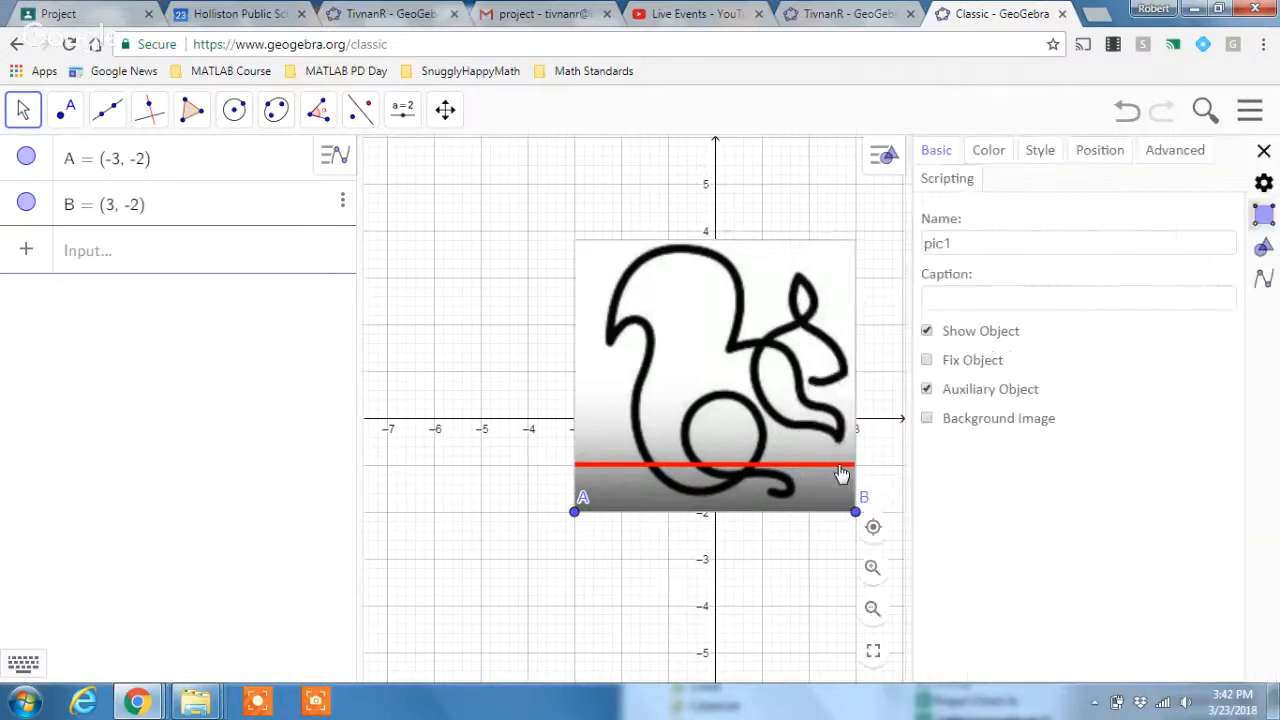
click(988, 150)
drag(1118, 215, 1045, 220)
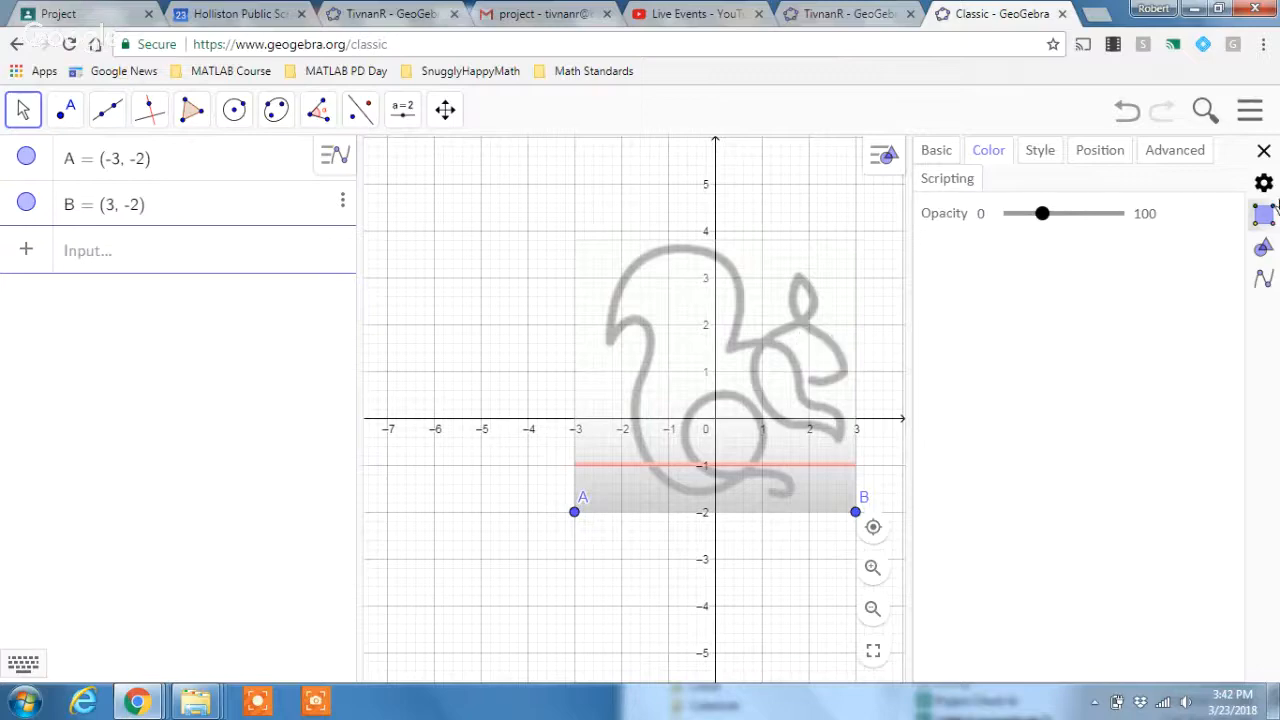
click(1264, 152)
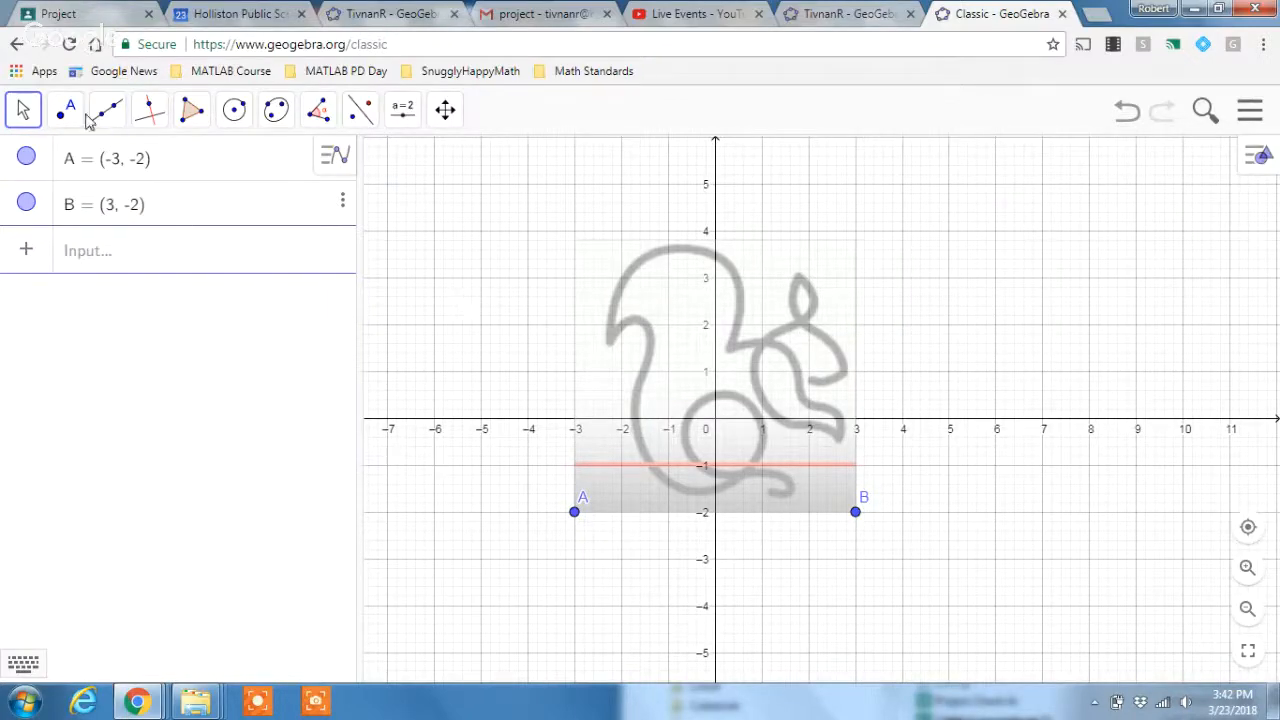
Trace the whole outline of the faded squirrel image over the zoomed-in picture with the Pen tool, as one stroke.
click(25, 112)
click(50, 245)
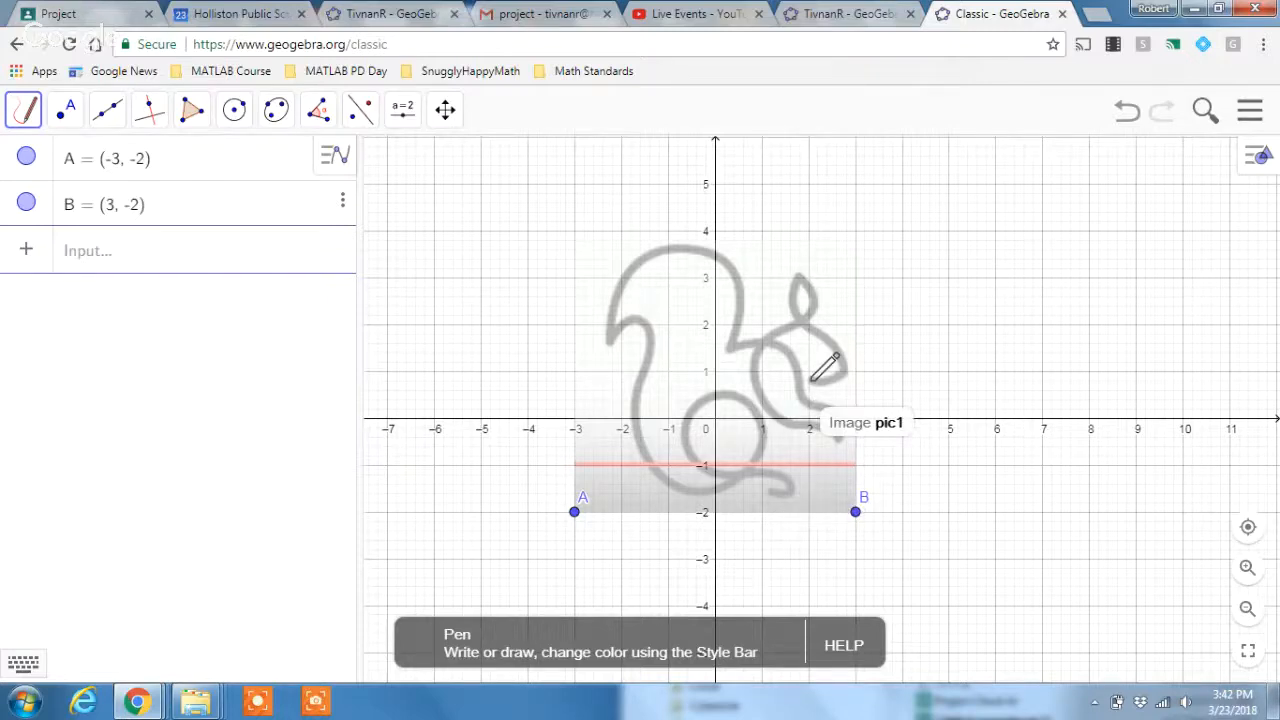
click(1247, 567)
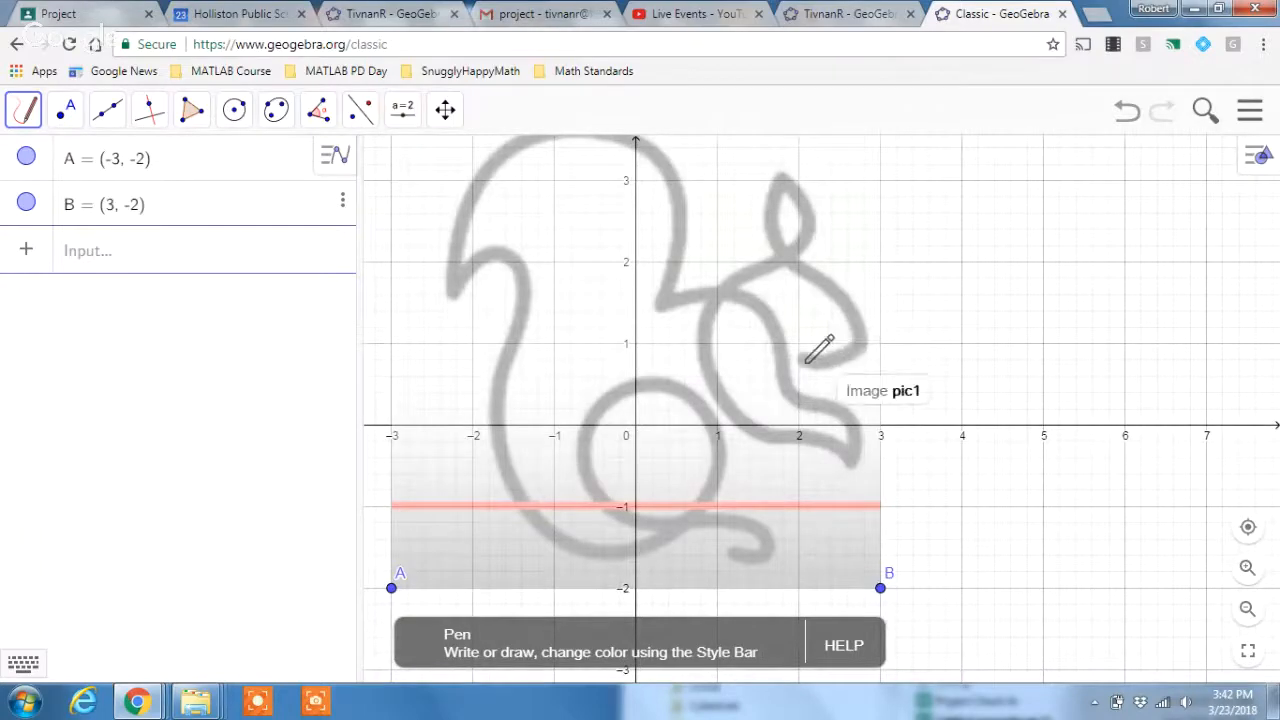
drag(805, 362, 822, 364)
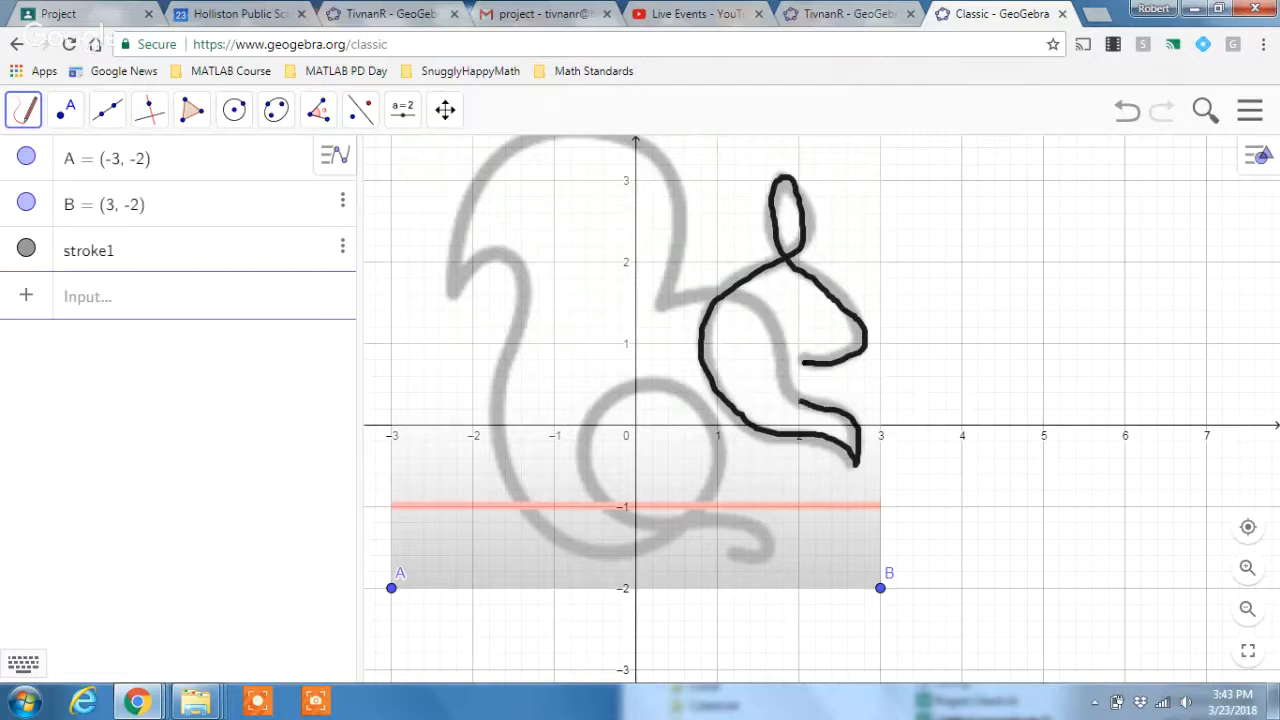
drag(800, 401, 781, 352)
mouse_move(773, 315)
mouse_down()
mouse_move(725, 296)
mouse_move(658, 300)
mouse_move(678, 192)
mouse_move(643, 148)
mouse_move(524, 139)
mouse_move(470, 183)
mouse_move(452, 302)
mouse_move(477, 264)
mouse_move(519, 265)
mouse_move(502, 456)
mouse_move(558, 537)
mouse_move(658, 549)
mouse_move(700, 502)
mouse_move(716, 444)
mouse_move(680, 405)
mouse_move(640, 390)
mouse_move(598, 422)
mouse_move(592, 491)
mouse_move(646, 523)
mouse_move(760, 519)
mouse_move(772, 558)
mouse_move(741, 558)
mouse_move(772, 548)
mouse_move(767, 534)
mouse_move(692, 526)
mouse_move(722, 442)
mouse_move(681, 405)
mouse_move(678, 360)
mouse_move(706, 308)
mouse_move(744, 296)
mouse_move(800, 354)
mouse_up()
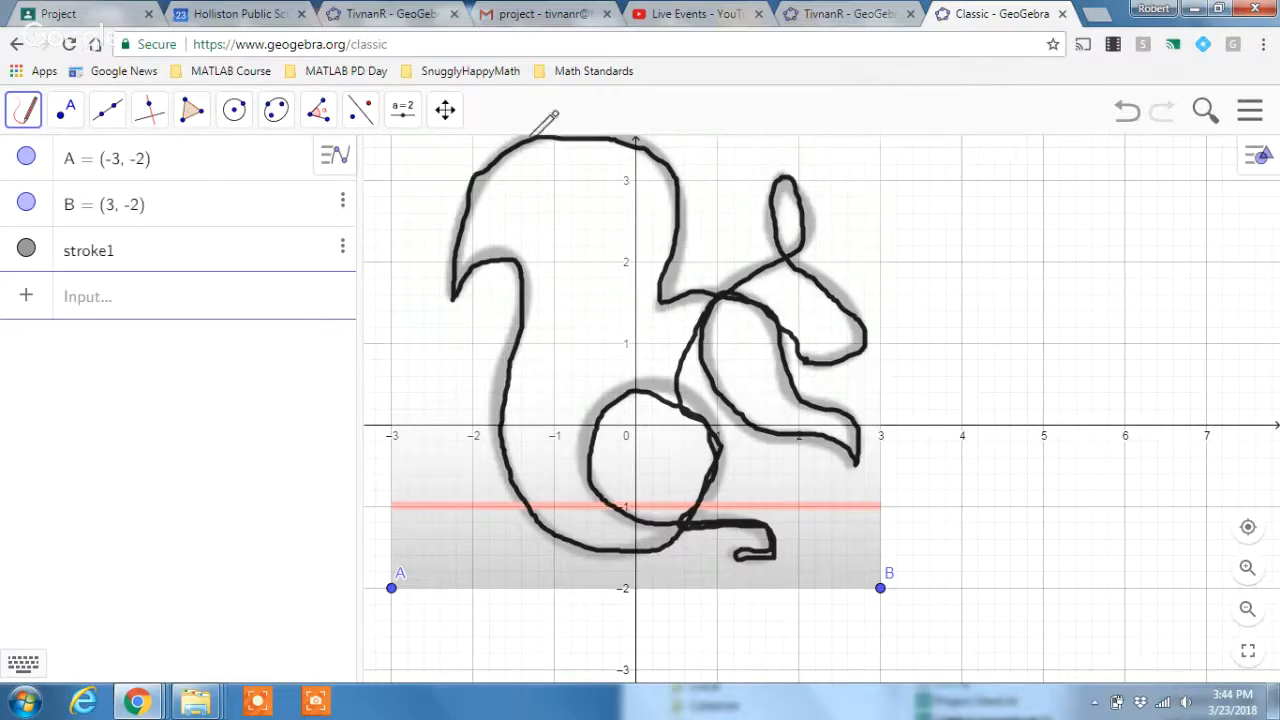
Move the squirrel image off the traced stroke, placing corner A at (-1.9, -2.48) and B at (4.1, -2.48), and hide the image.
click(23, 109)
click(30, 162)
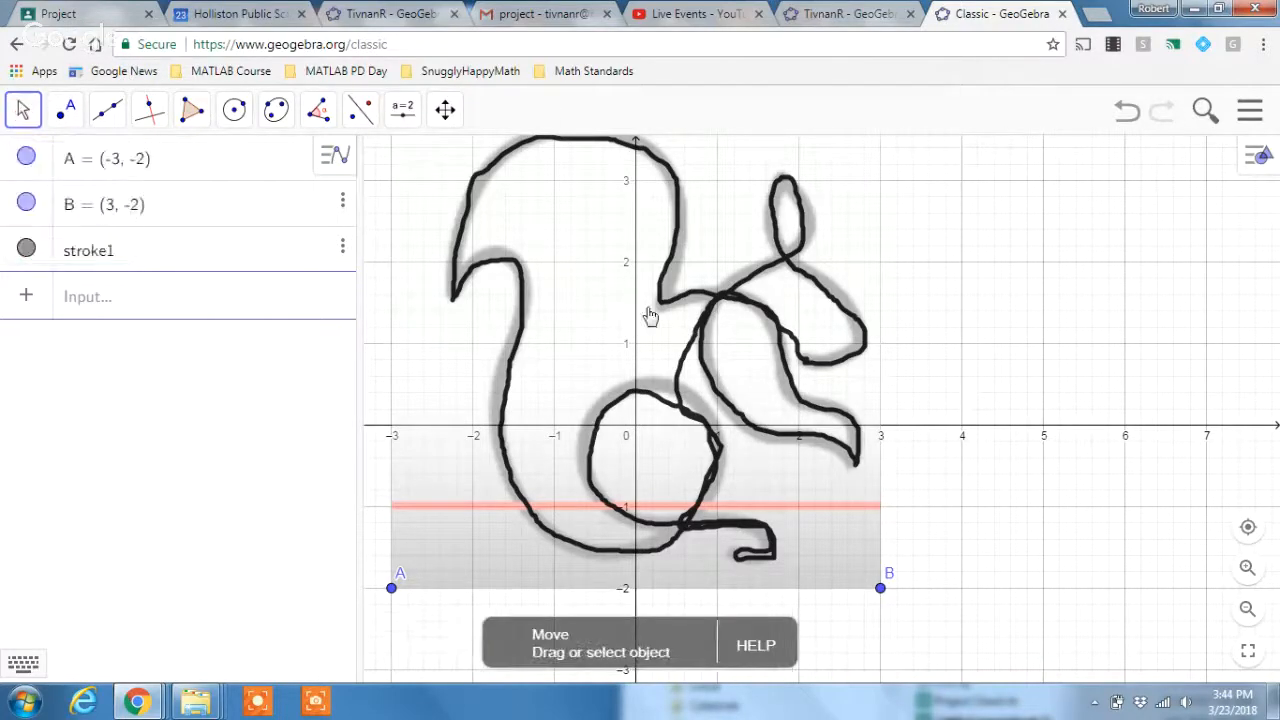
drag(887, 298, 971, 331)
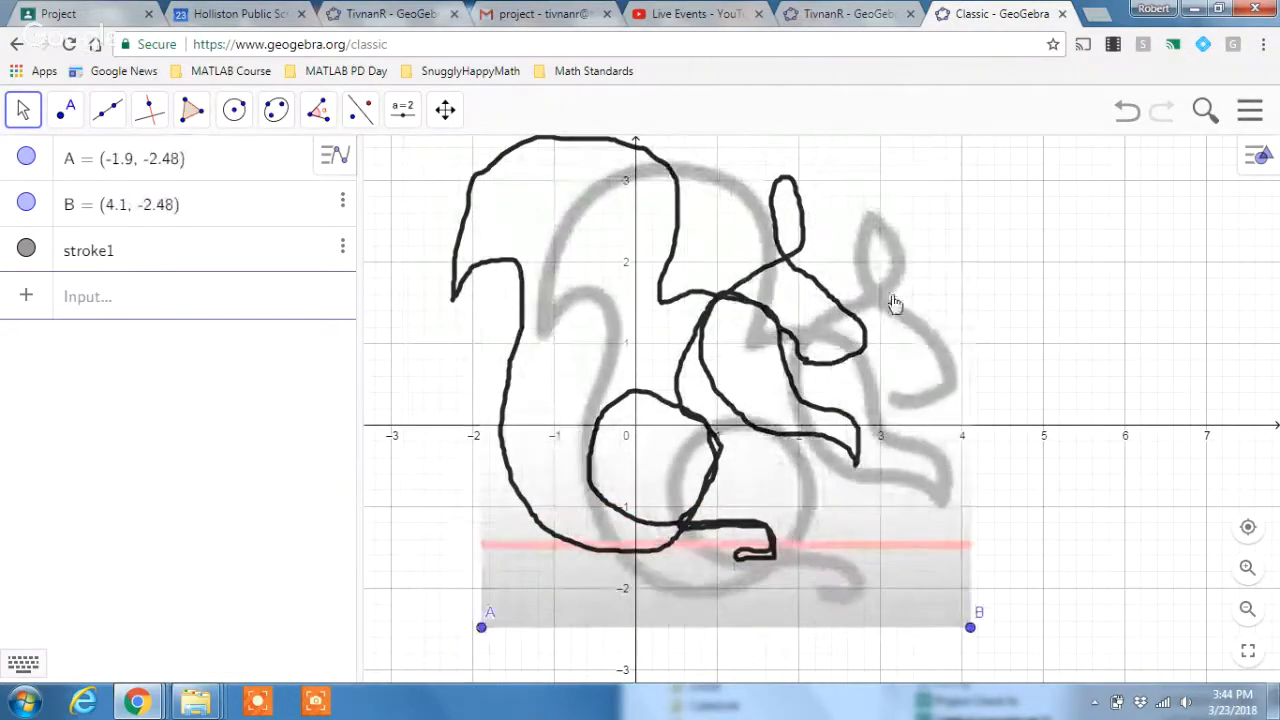
right_click(900, 300)
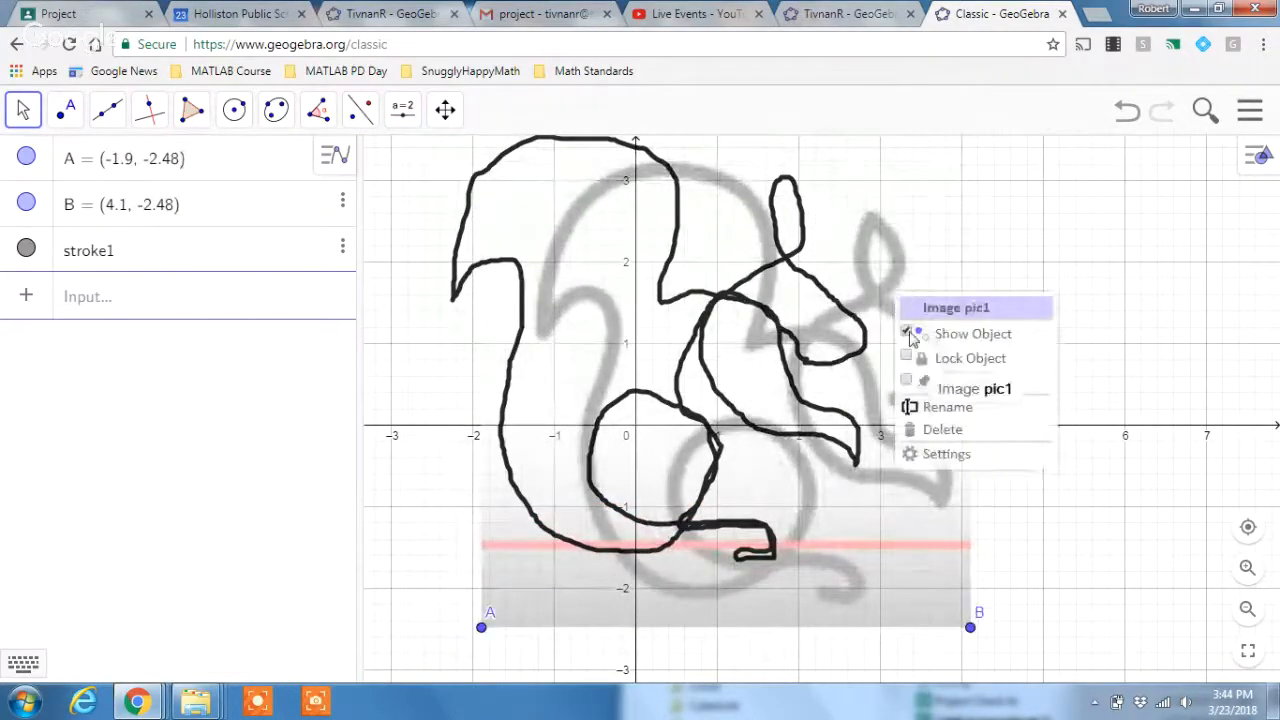
click(908, 333)
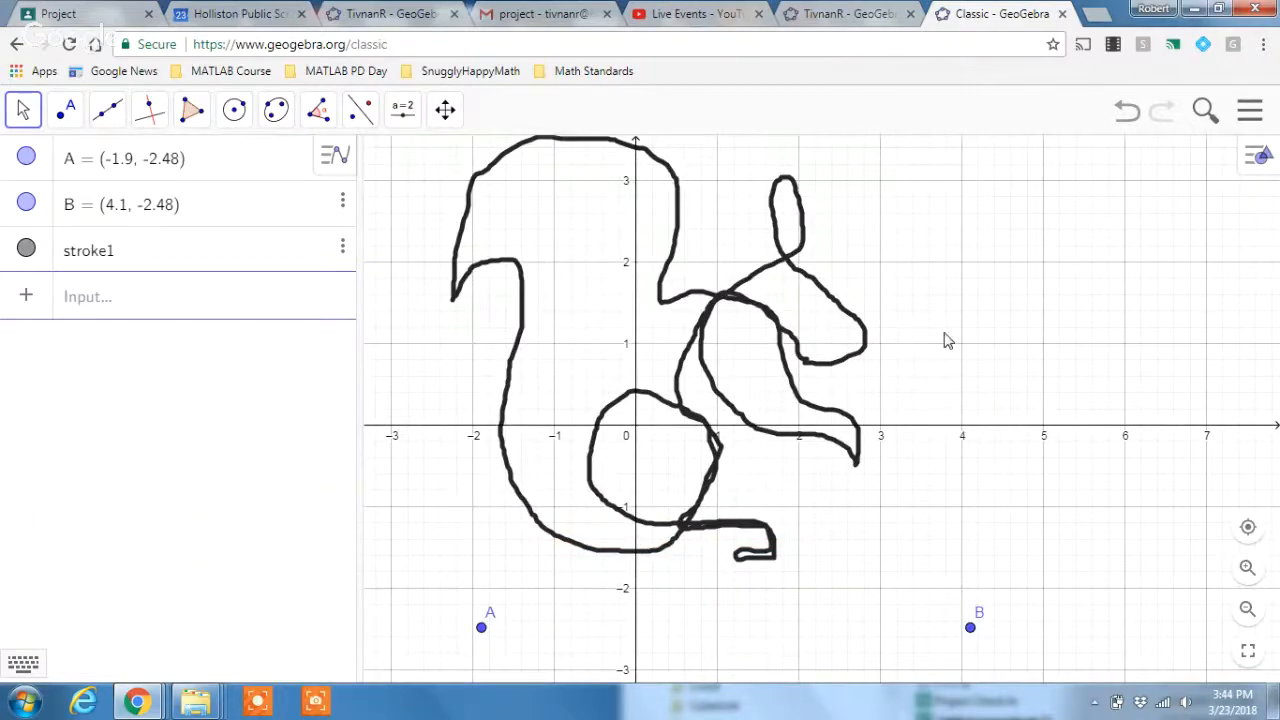
drag(960, 354, 1009, 388)
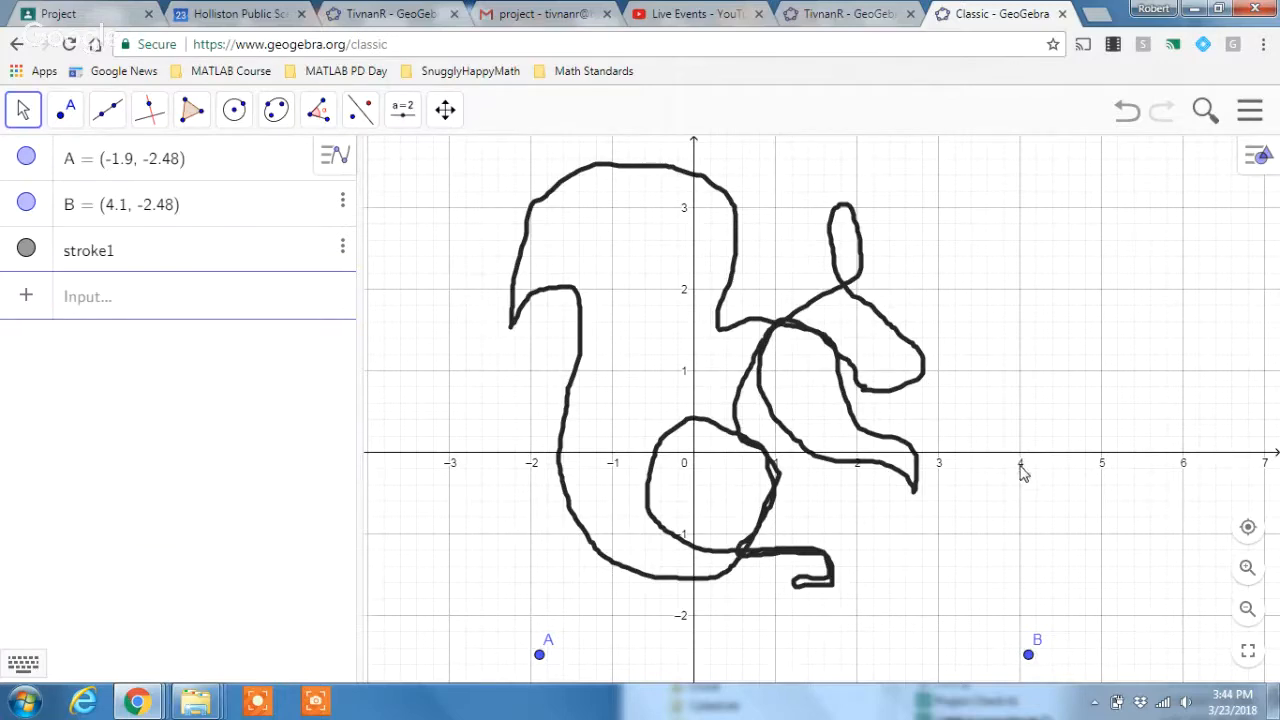
click(128, 294)
text(vertex)
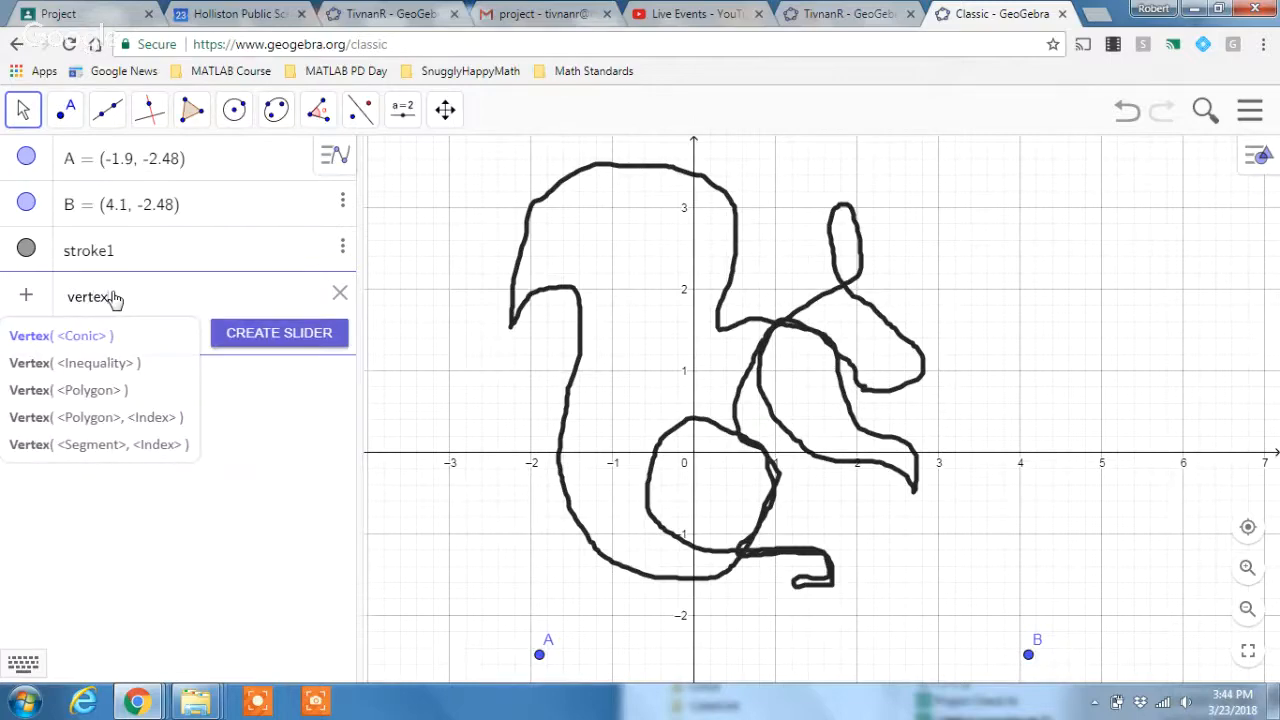
key(BackSpace)
key(BackSpace)
key(BackSpace)
key(BackSpace)
key(BackSpace)
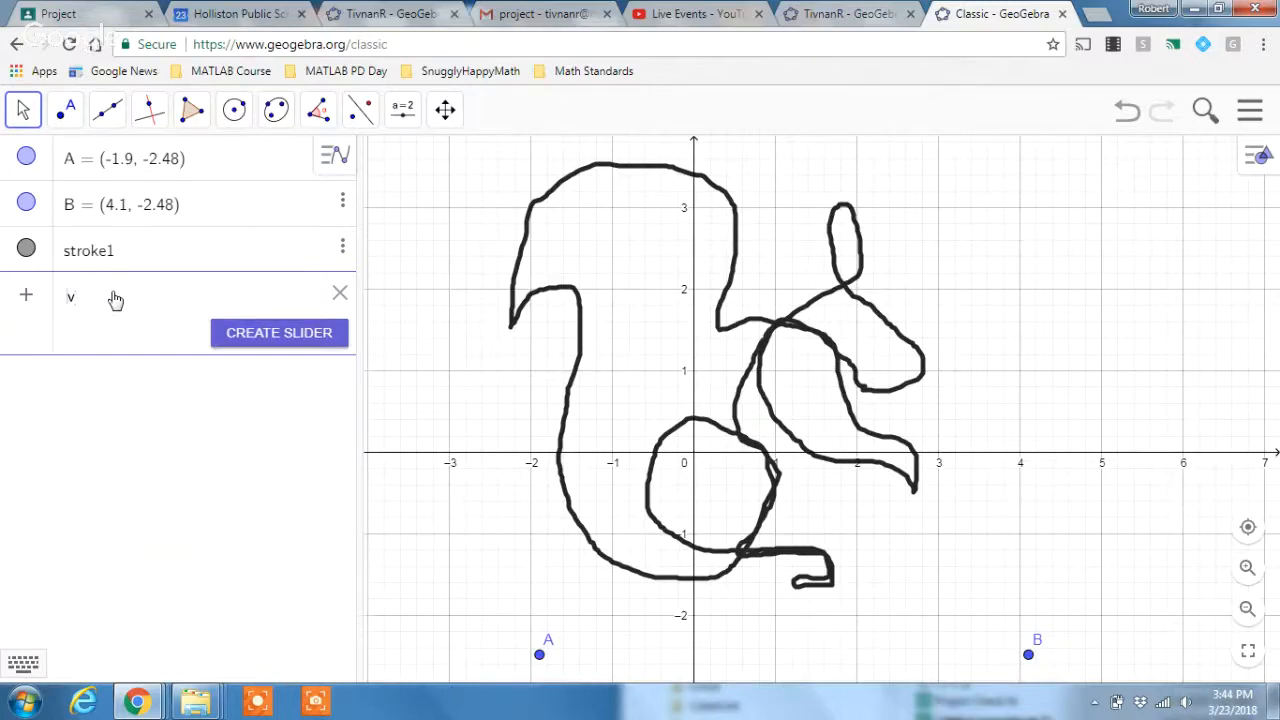
Try to create a list of the pen stroke's vertices with the expression {verterx(stroke1)}.
text({v)
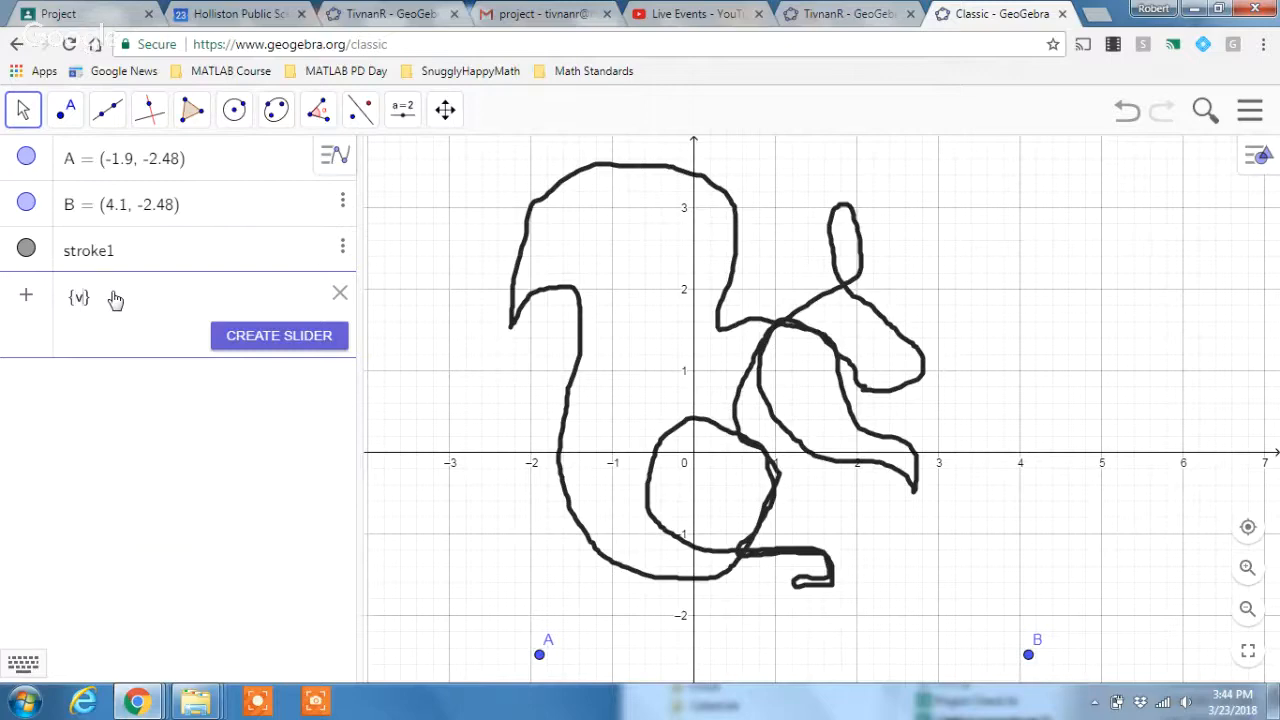
text(erterx )
text((s)
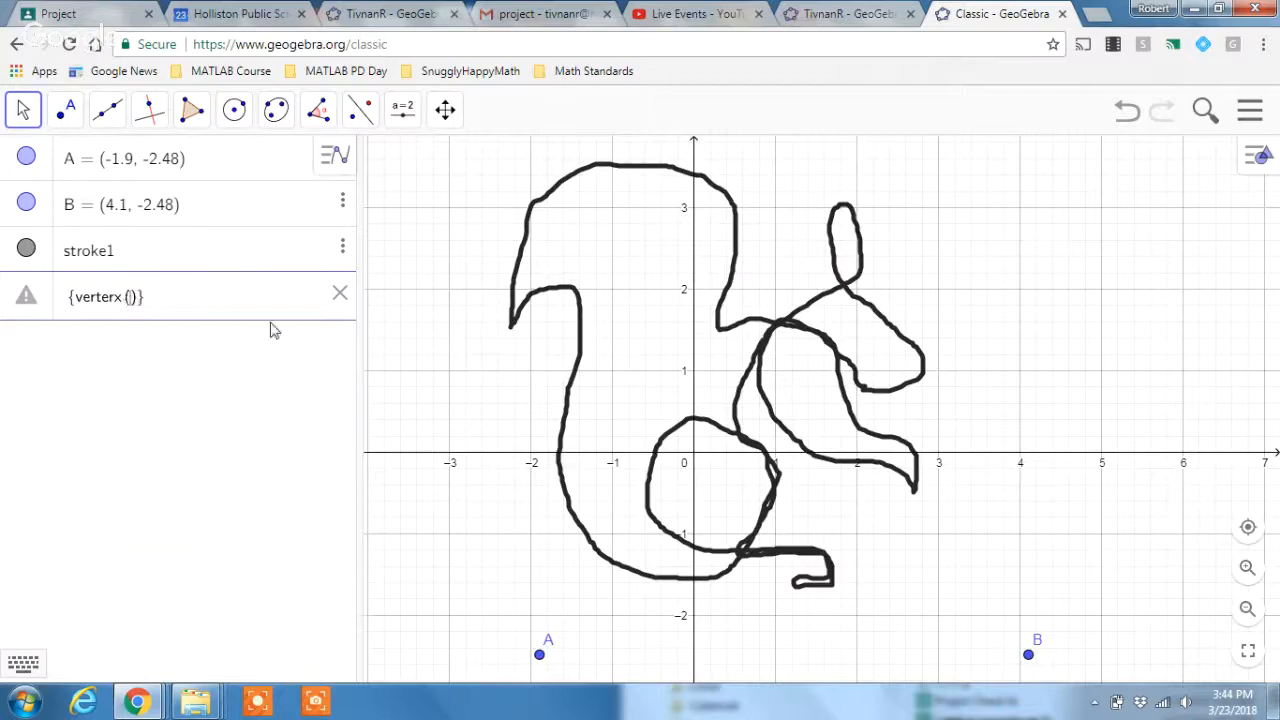
text(troke)
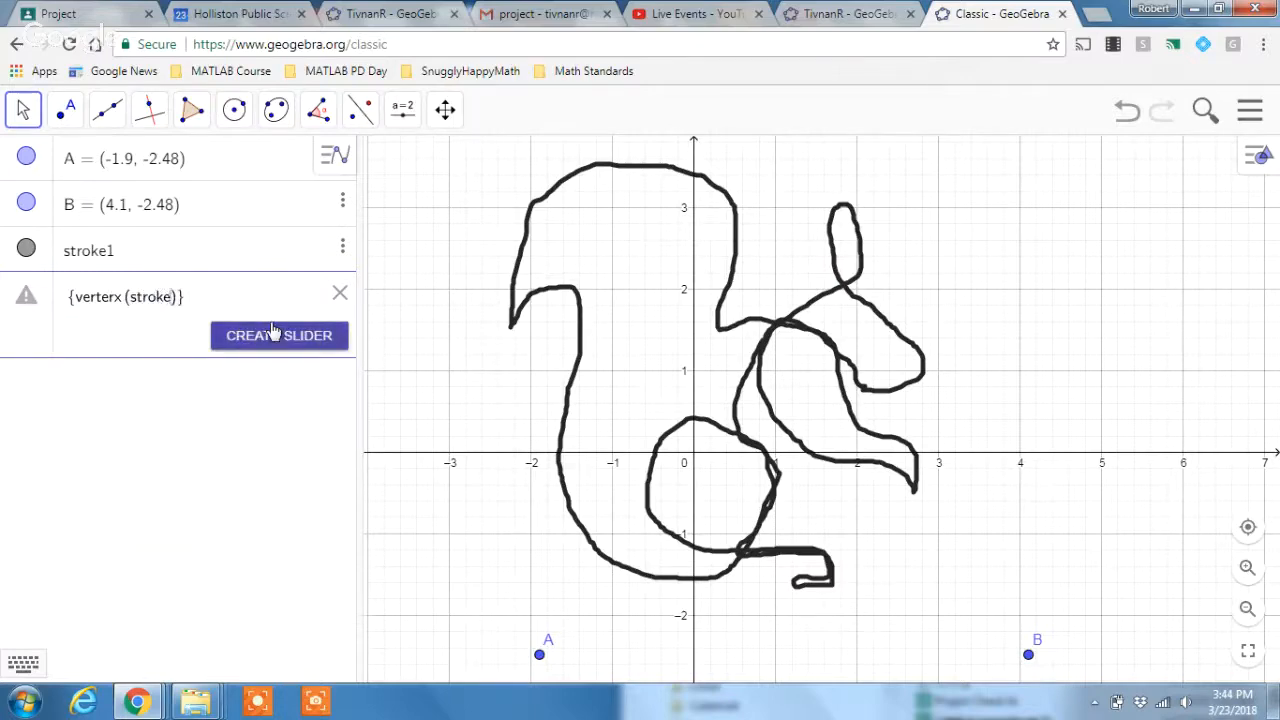
text(1)
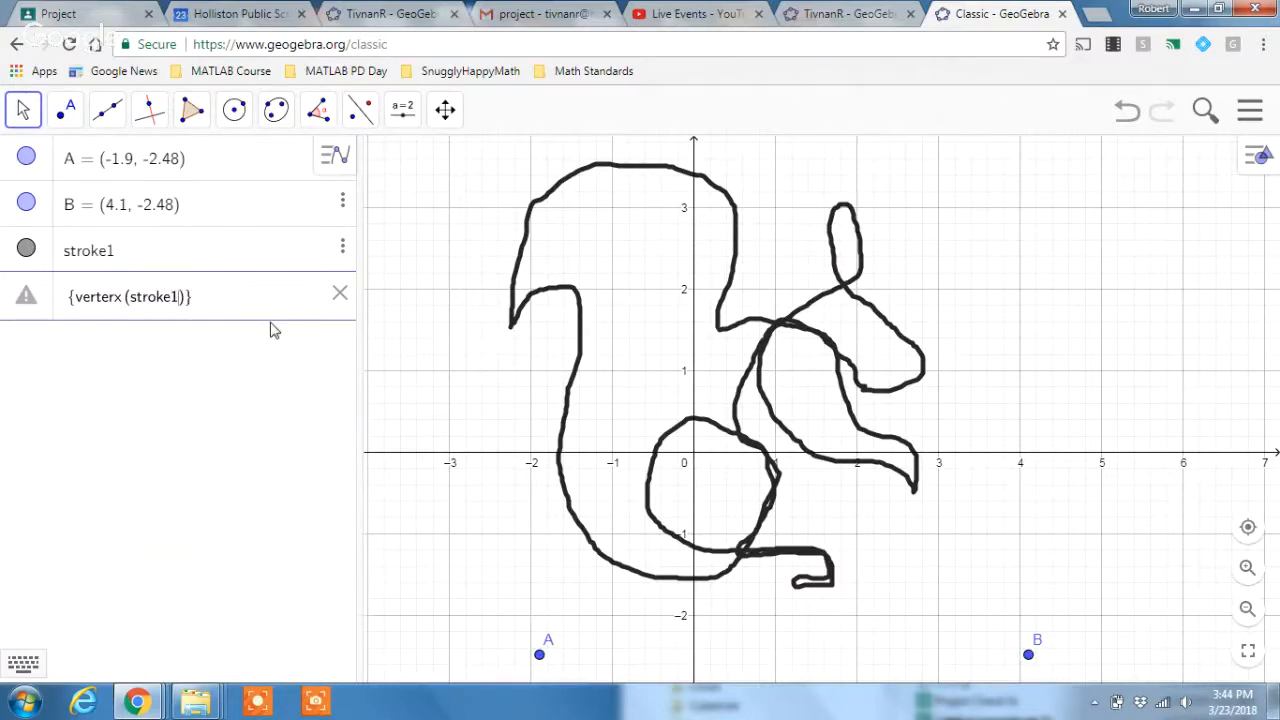
key(Right)
key(Right)
key(Return)
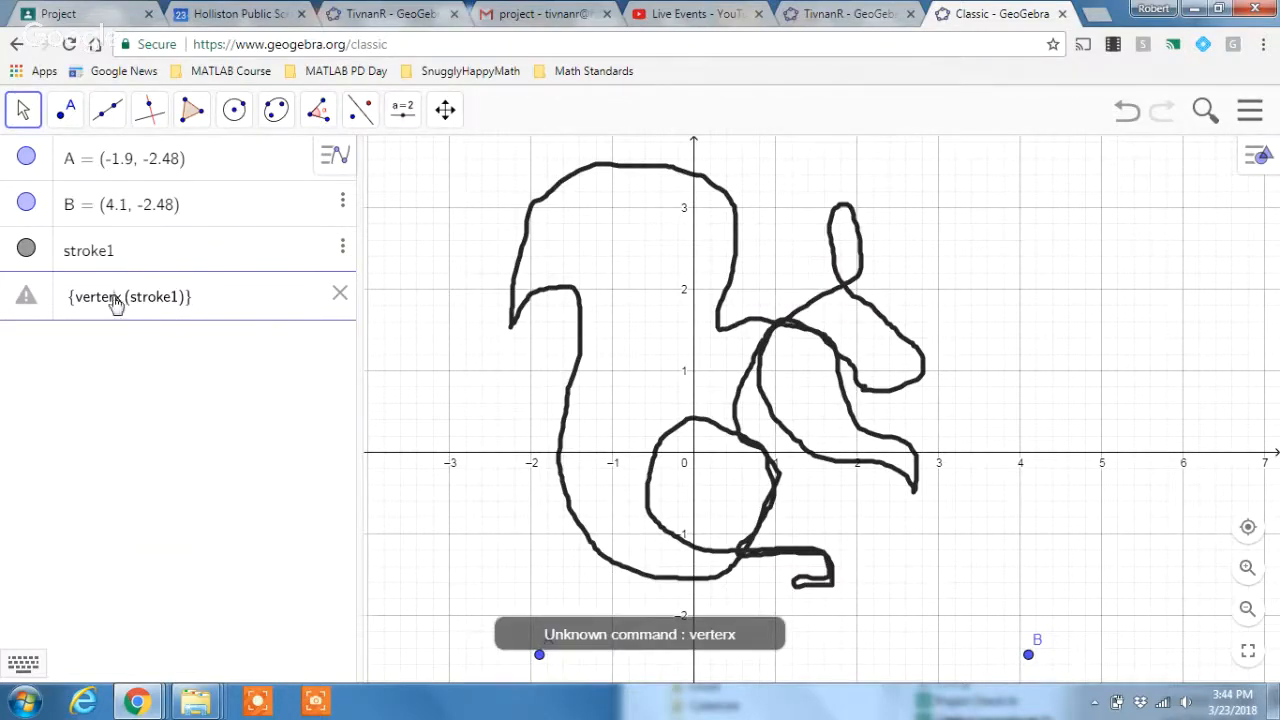
Correct the list expression to {vertex(stroke1)}, create the point list, and hide the original pen stroke.
key(BackSpace)
key(Return)
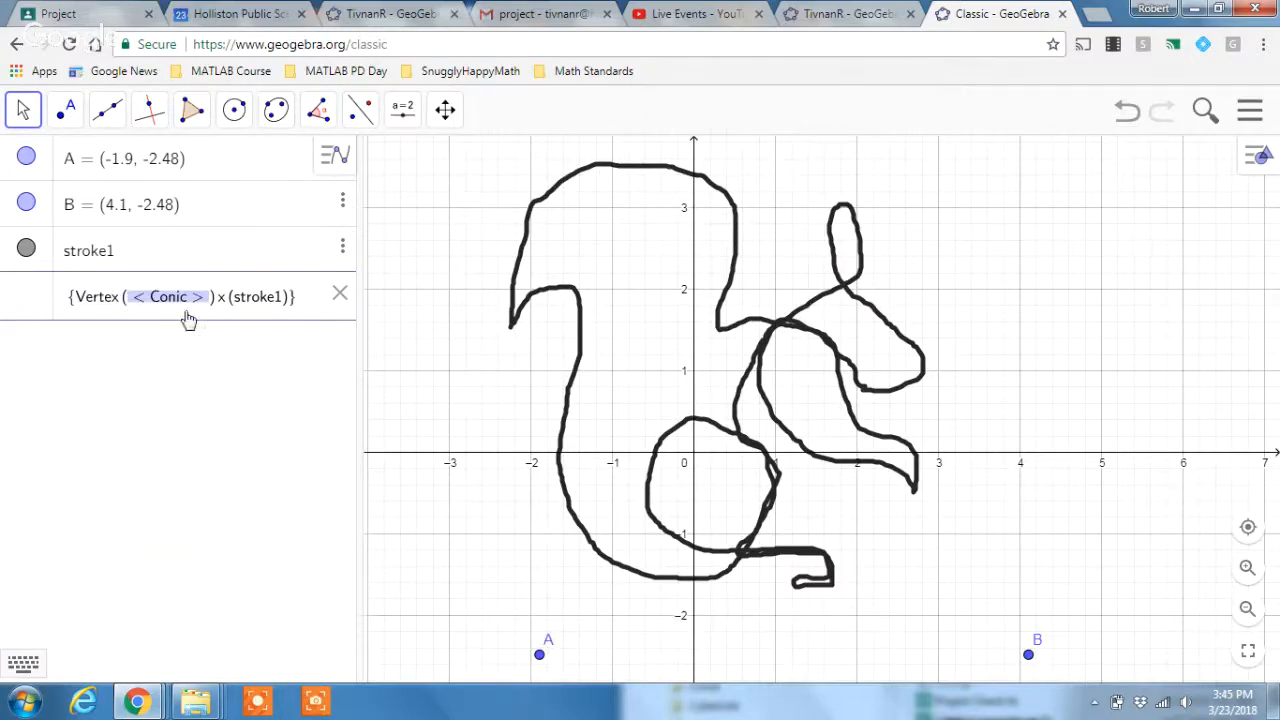
click(221, 304)
key(BackSpace)
key(BackSpace)
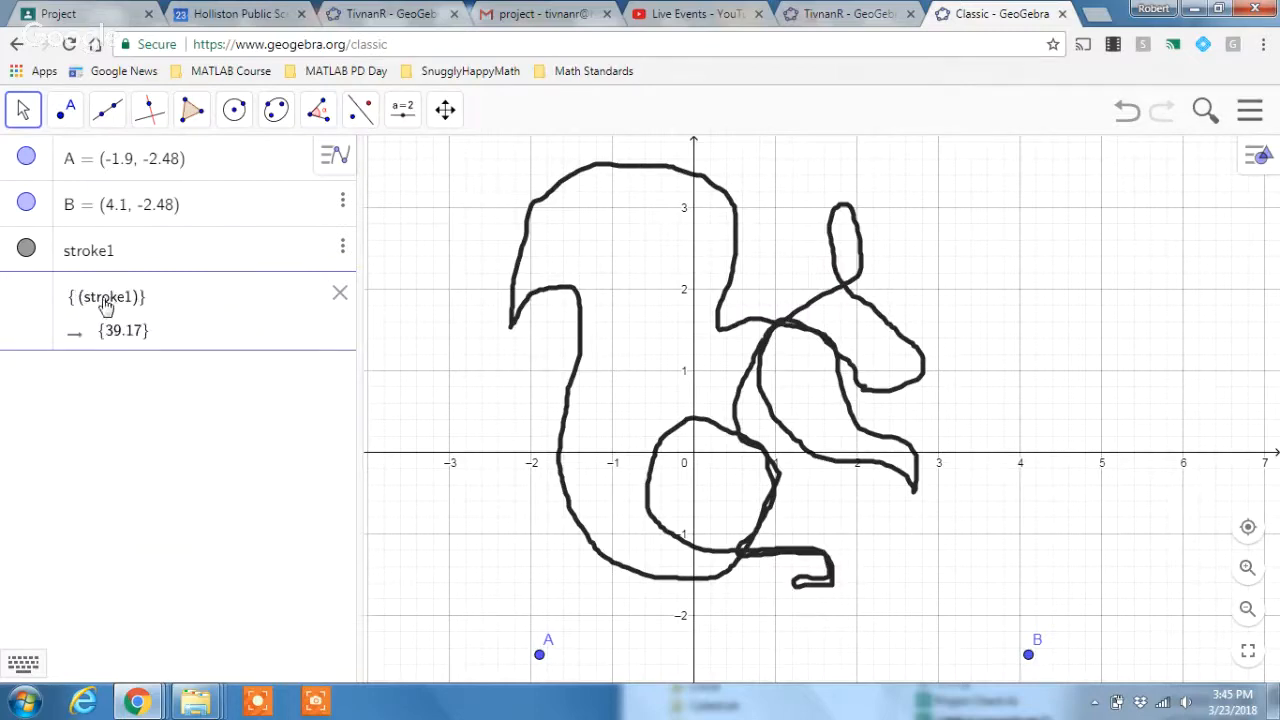
text(verte)
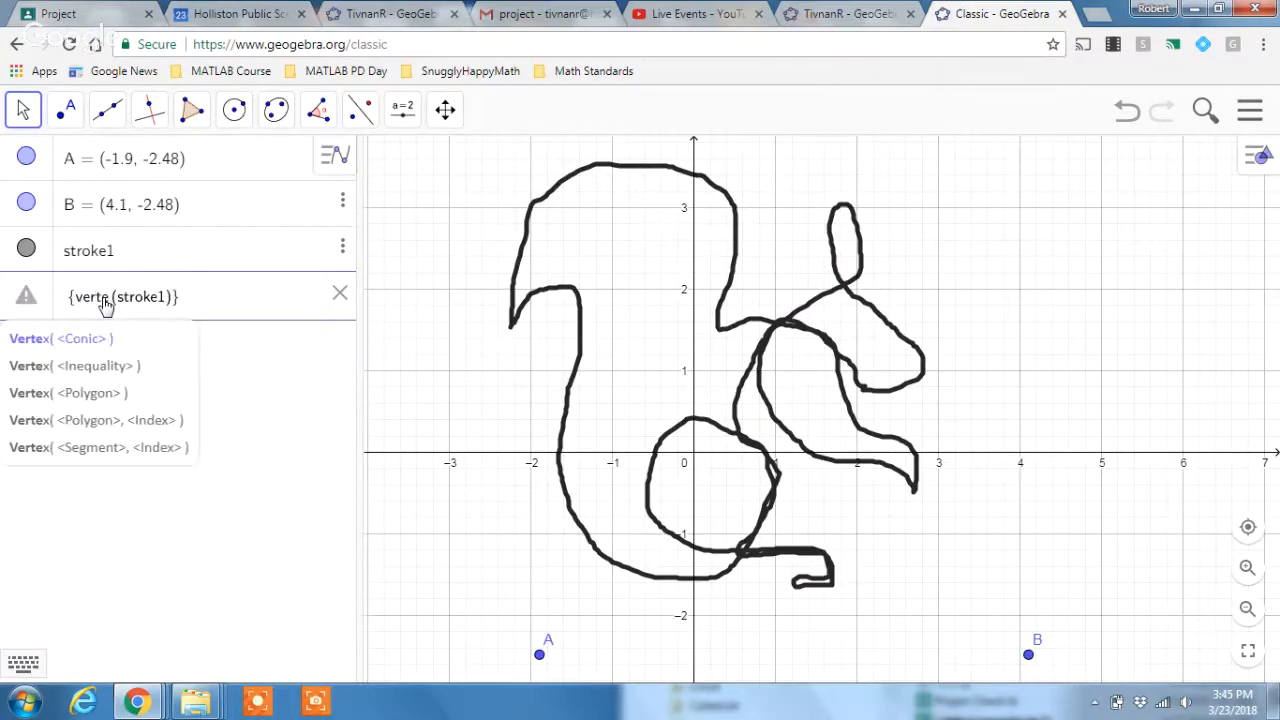
text(x)
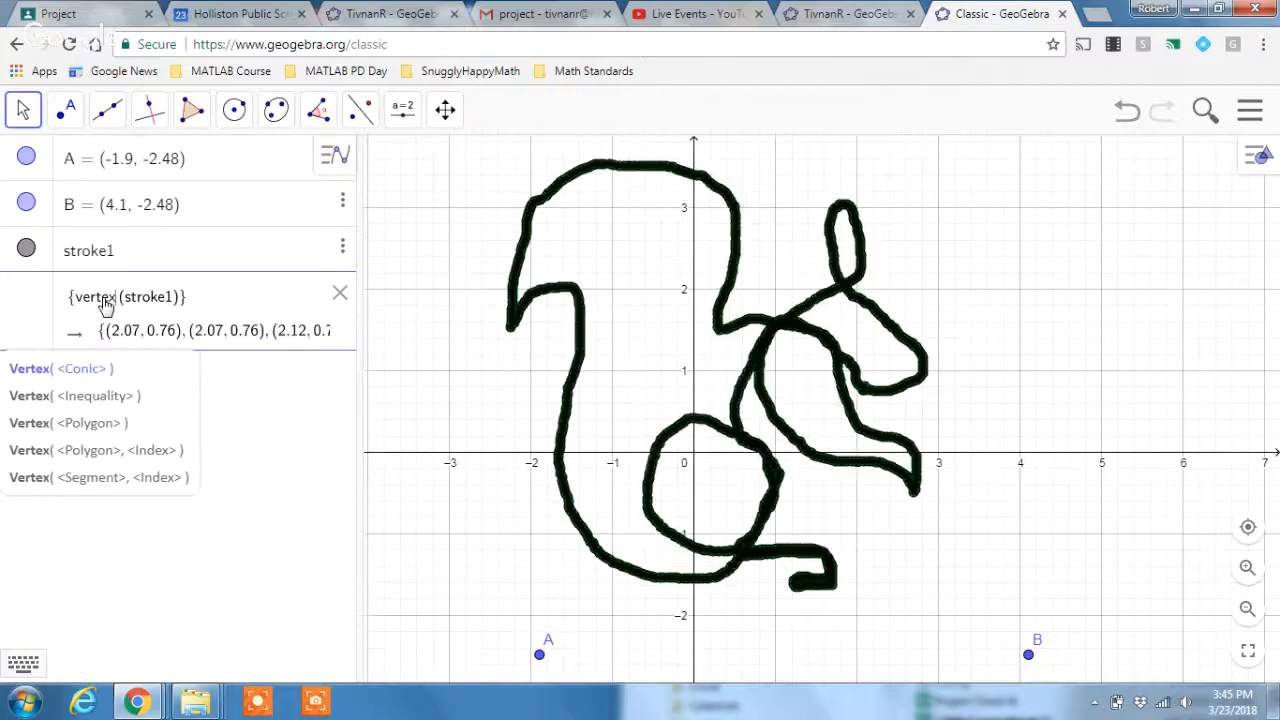
click(190, 300)
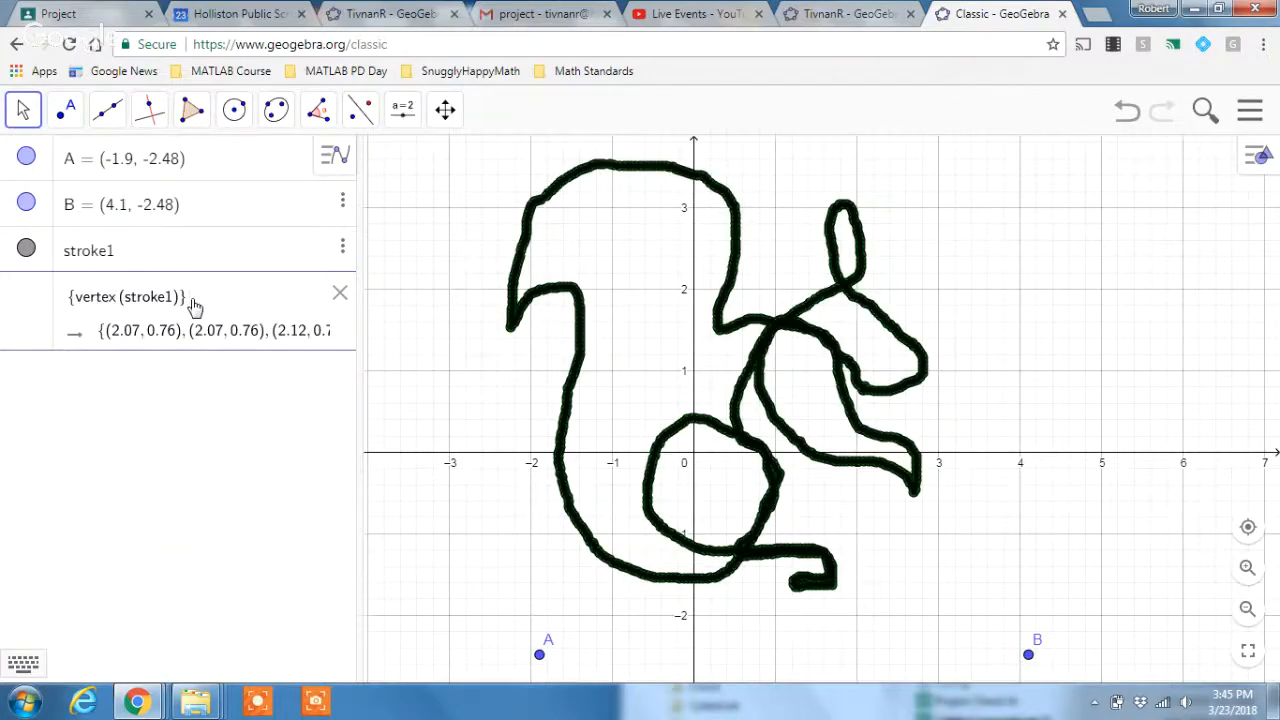
key(Return)
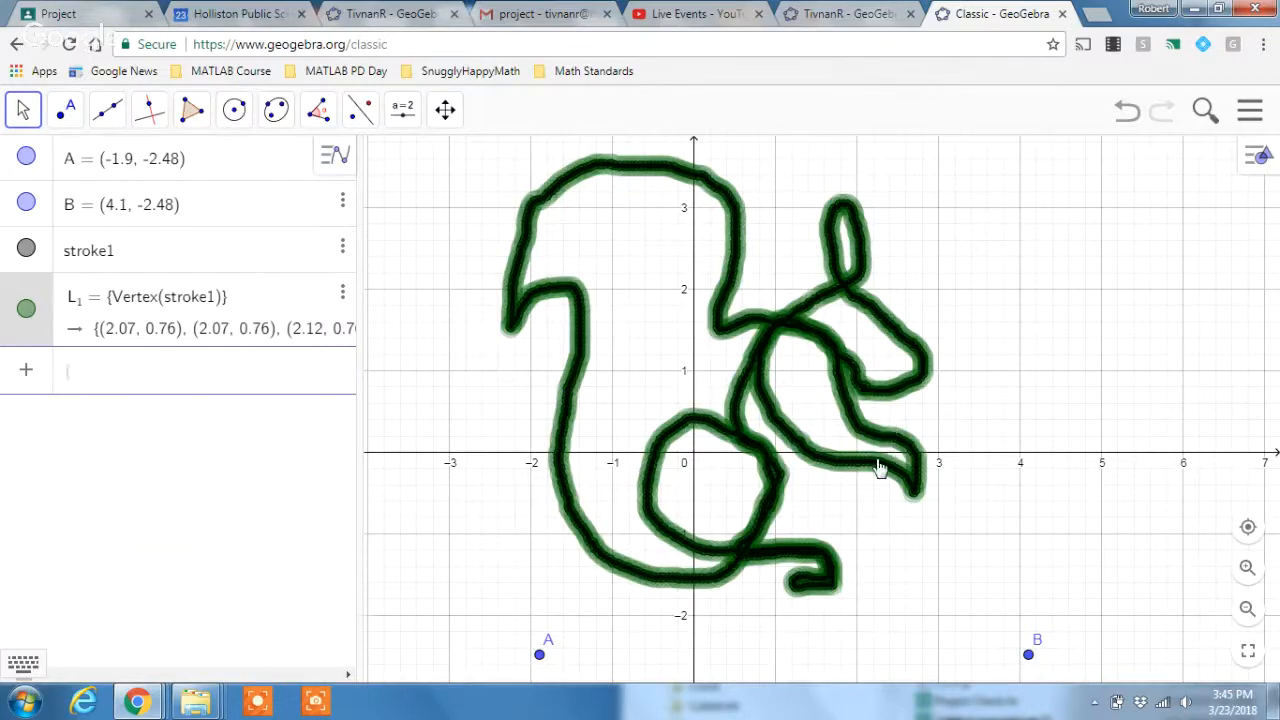
click(27, 250)
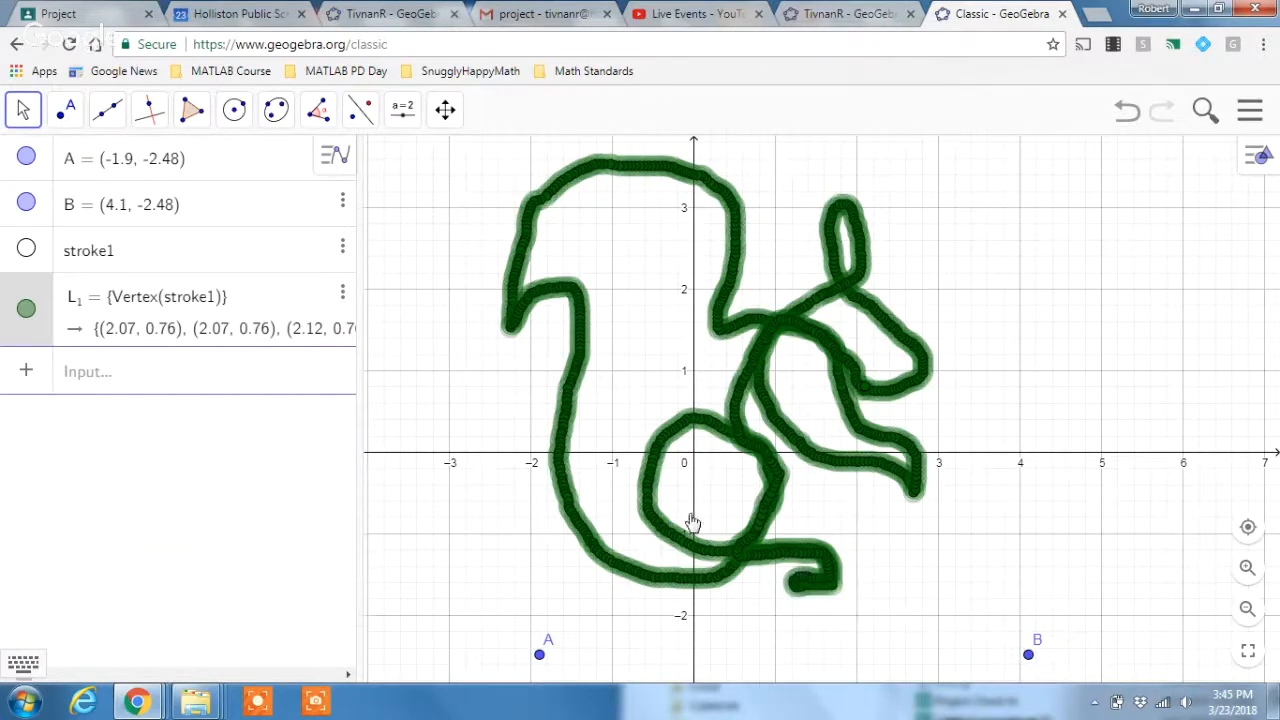
click(86, 376)
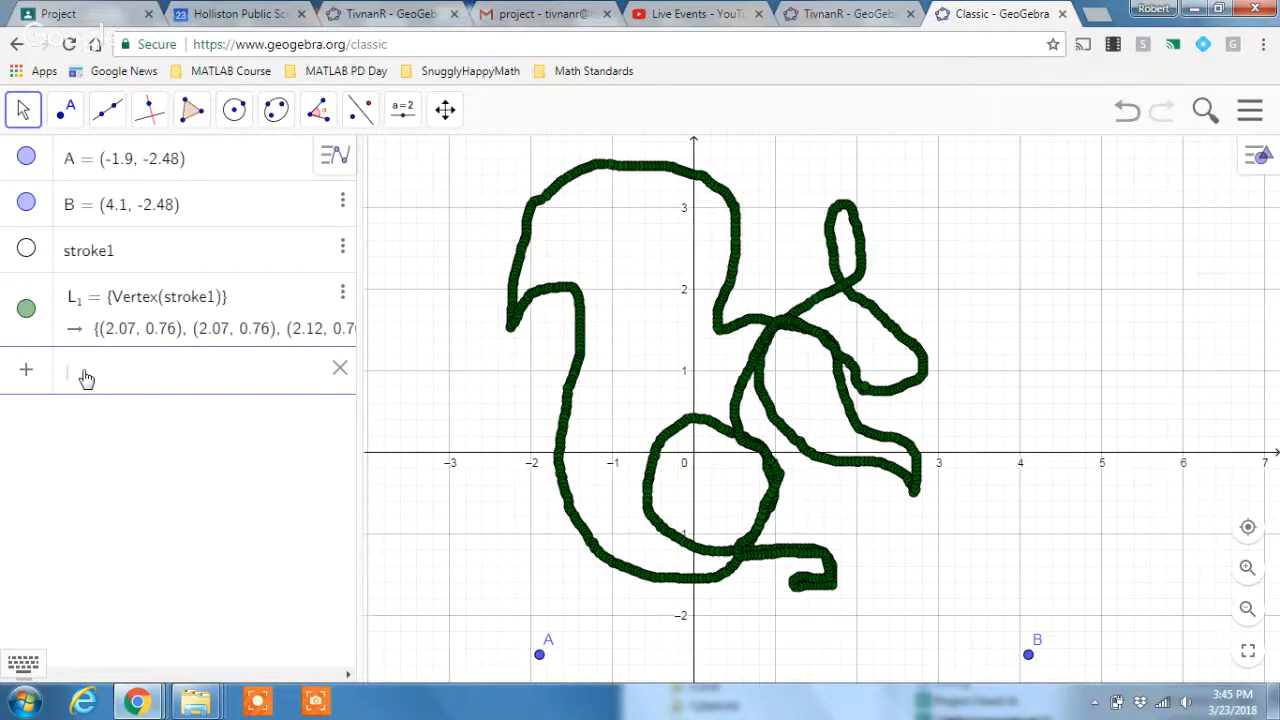
text(sequence)
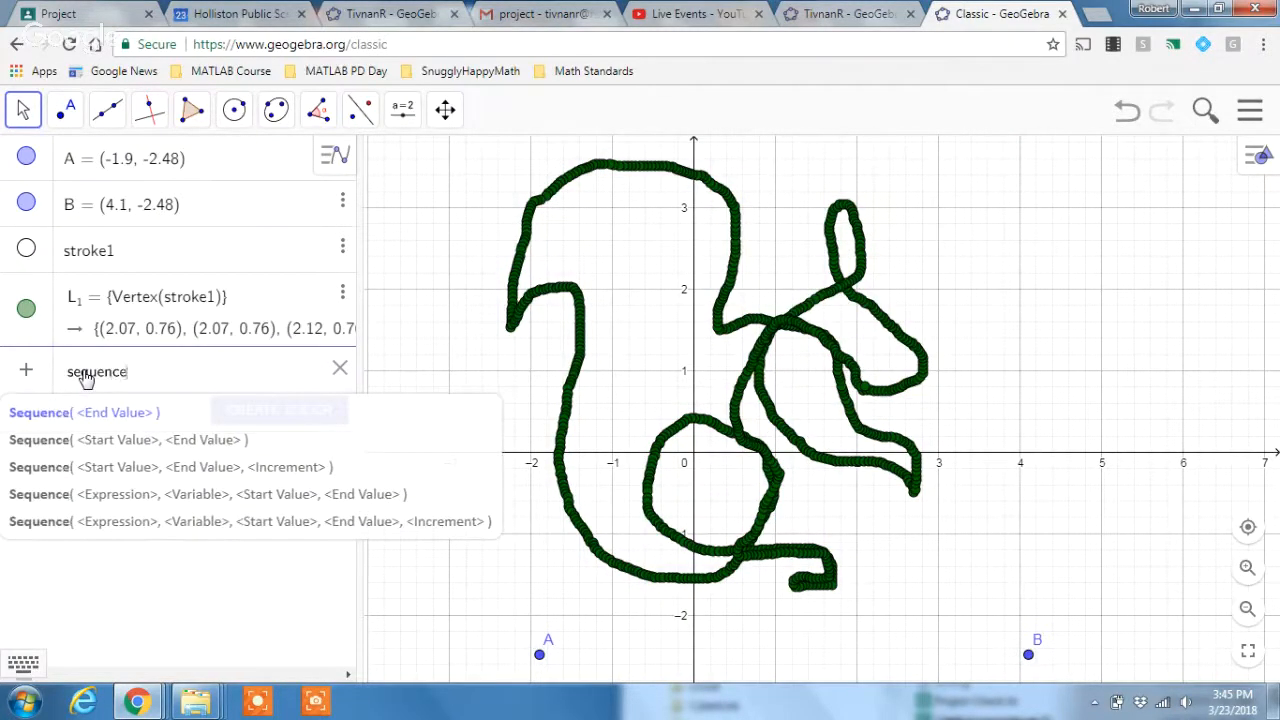
text(()
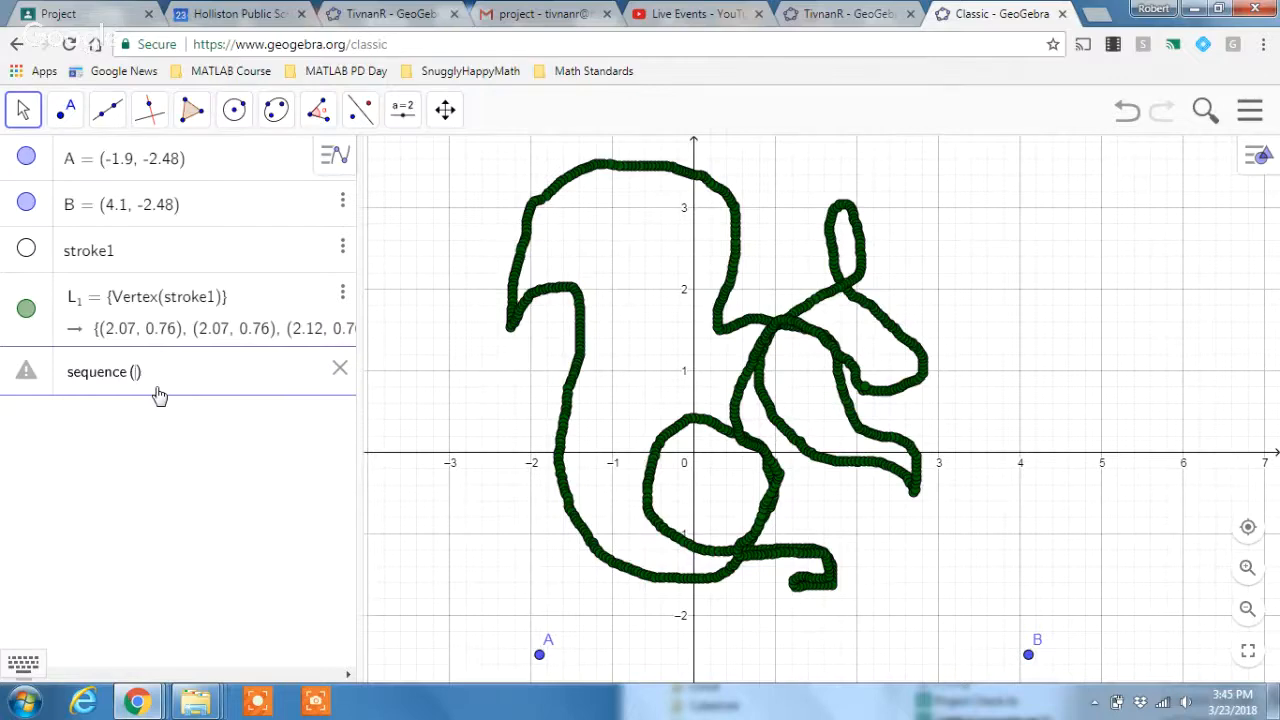
key(BackSpace)
key(BackSpace)
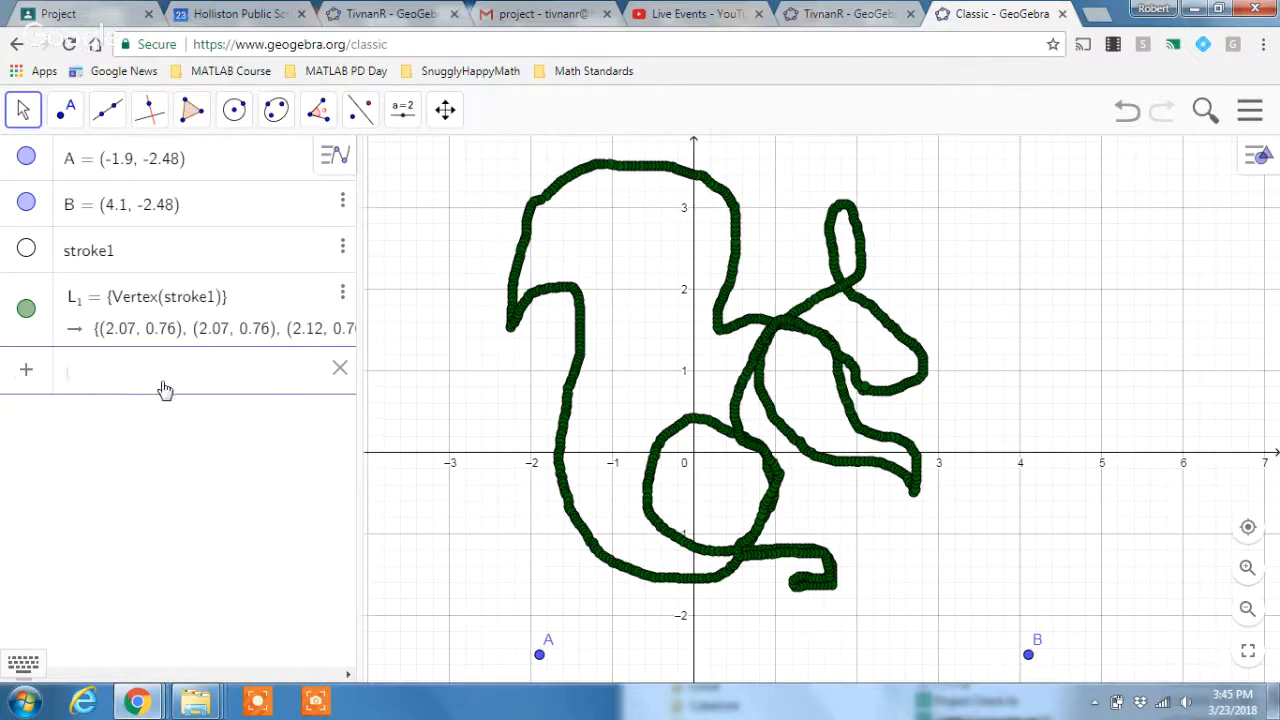
Compute the number of points in the vertex list with length(L_1).
text(le)
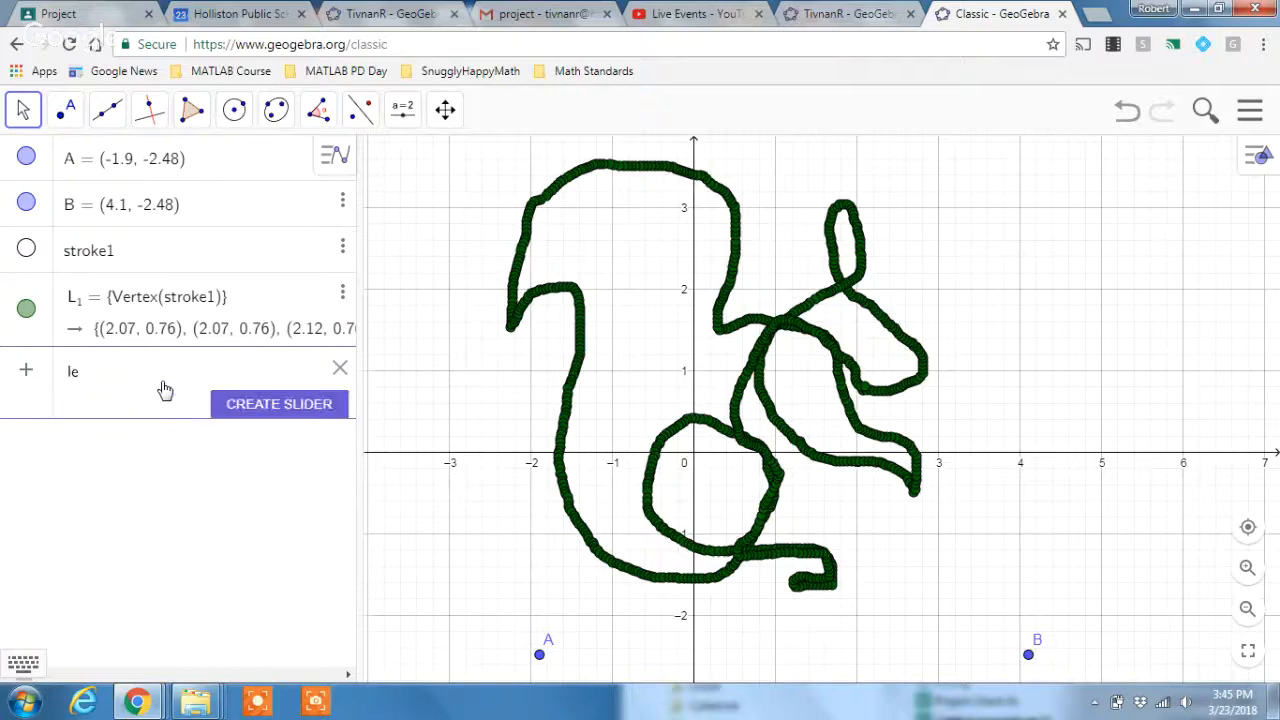
text(ngth(L)
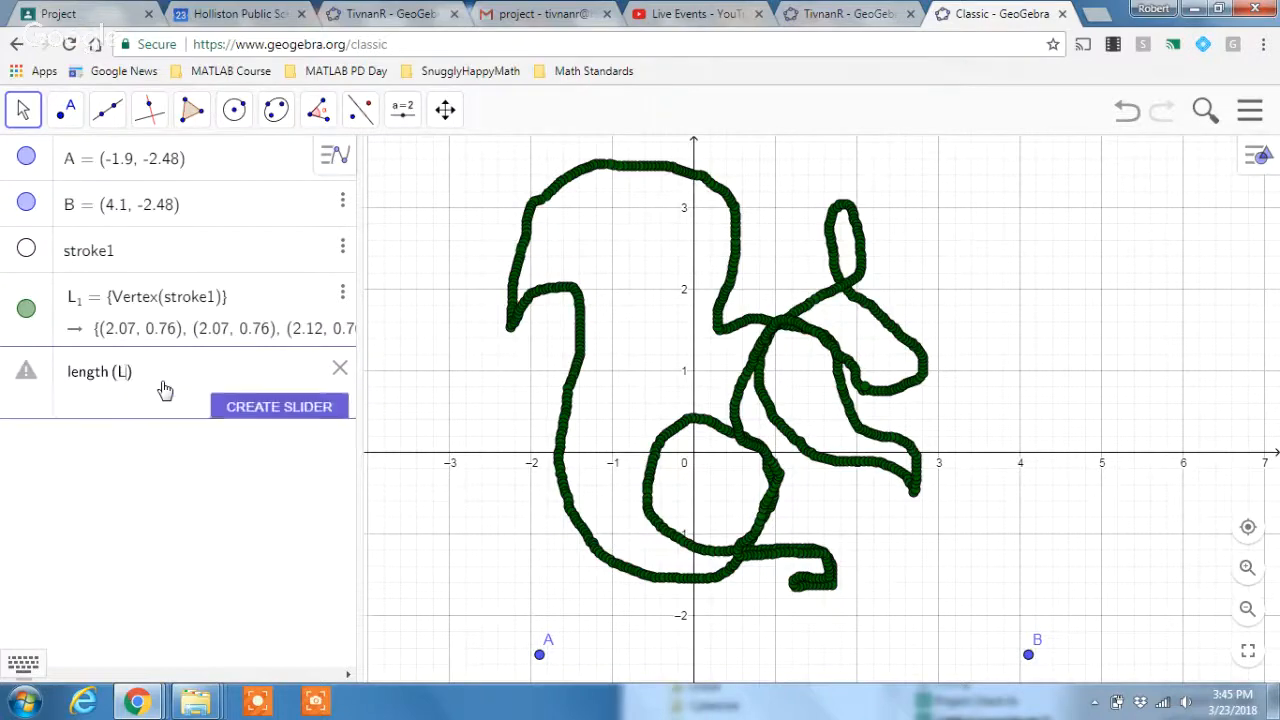
text(_1)
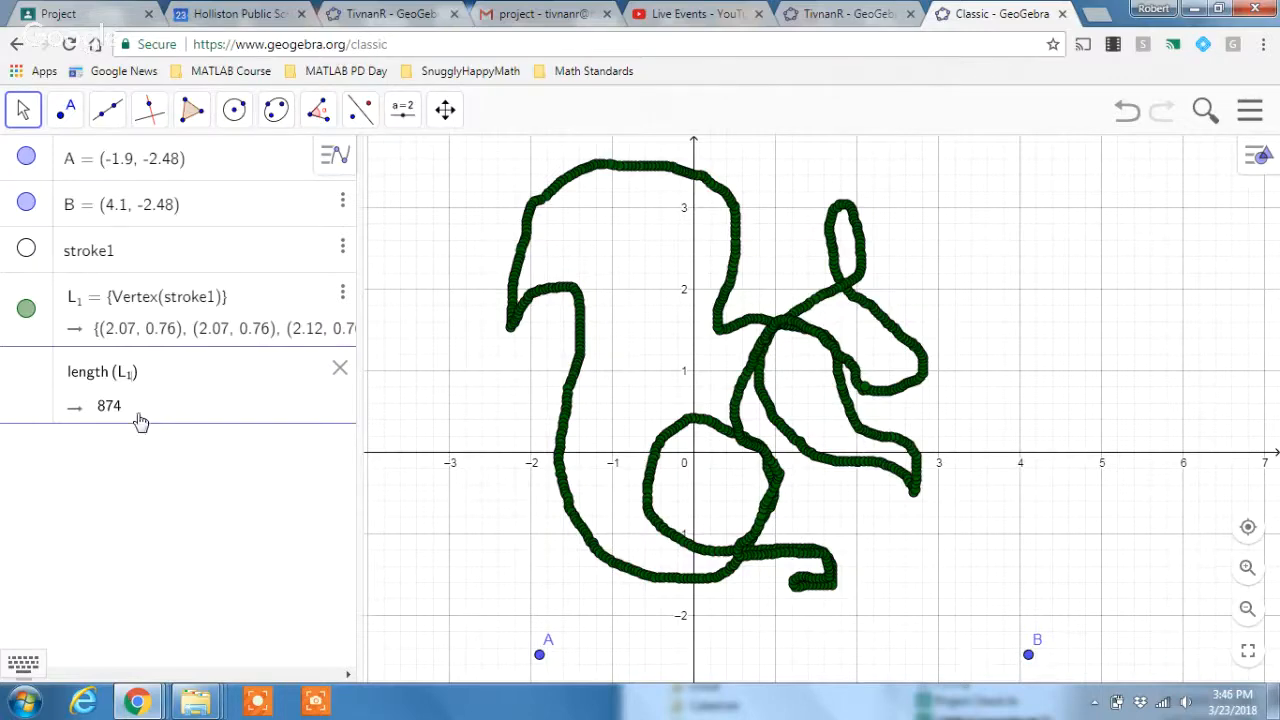
key(Return)
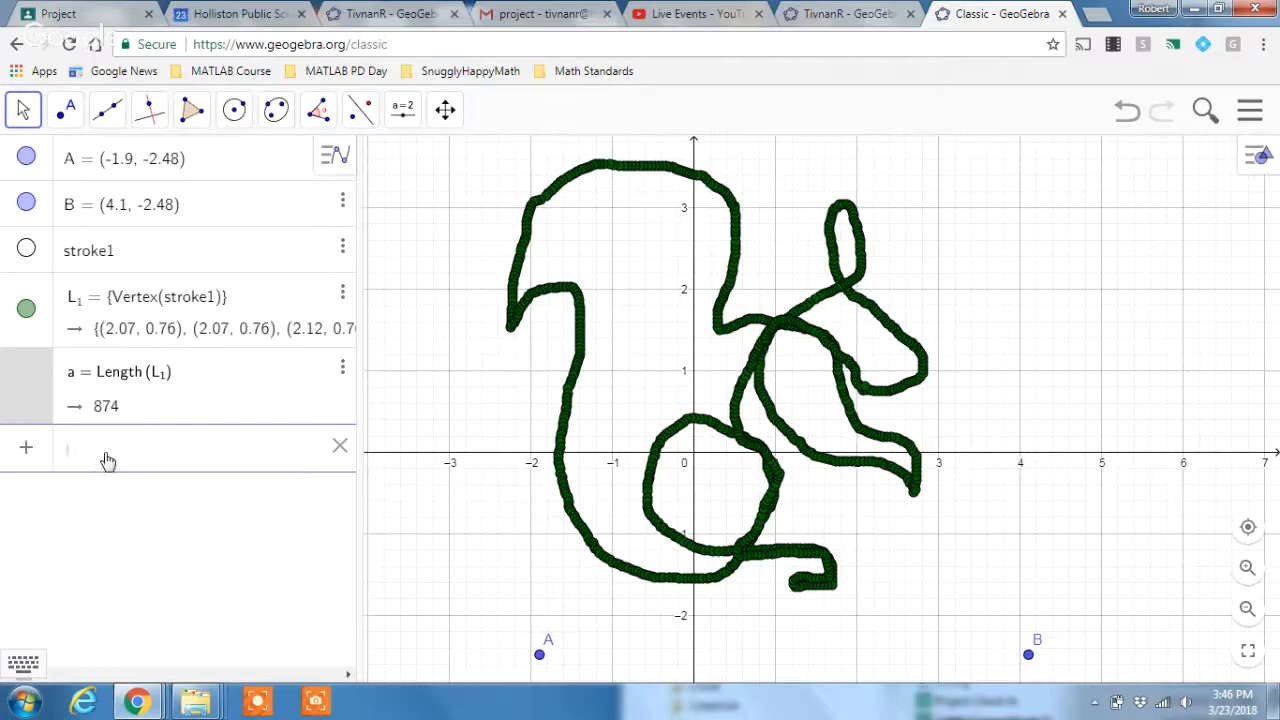
Create a list of every tenth vertex with the expression sequence(L_1(10k), k, 1, a/10).
text(sequenc)
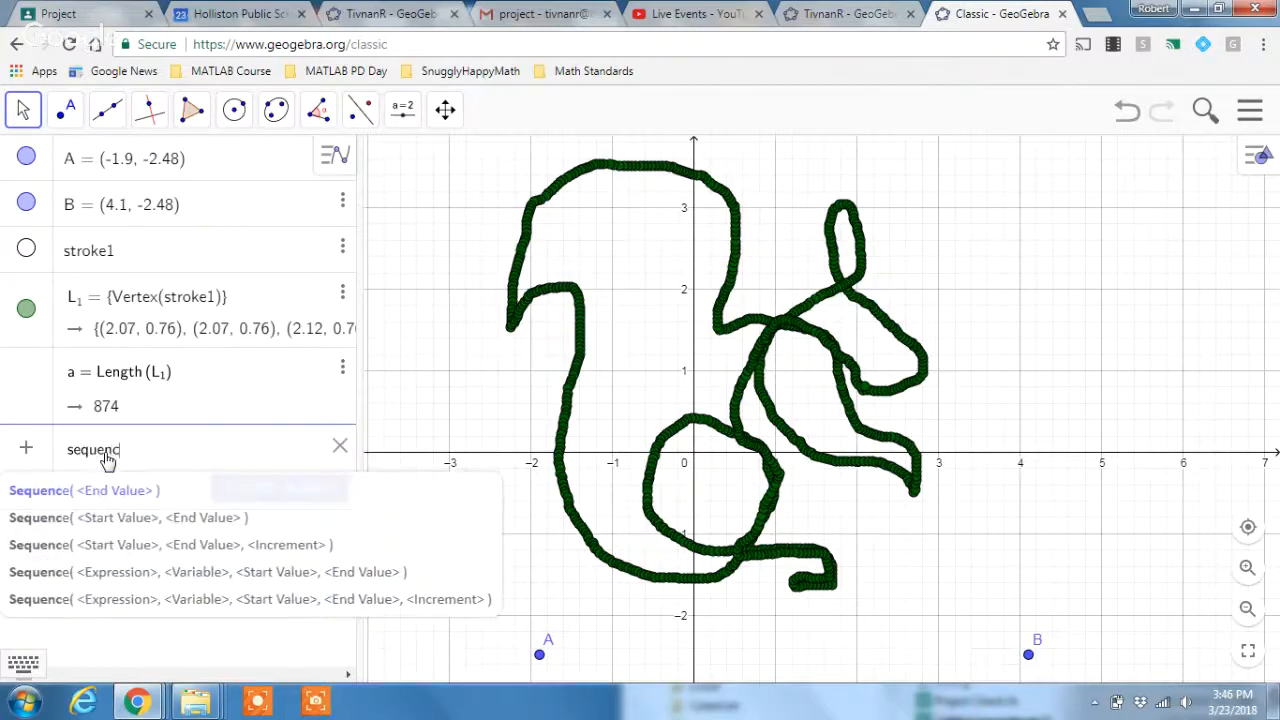
text(e()
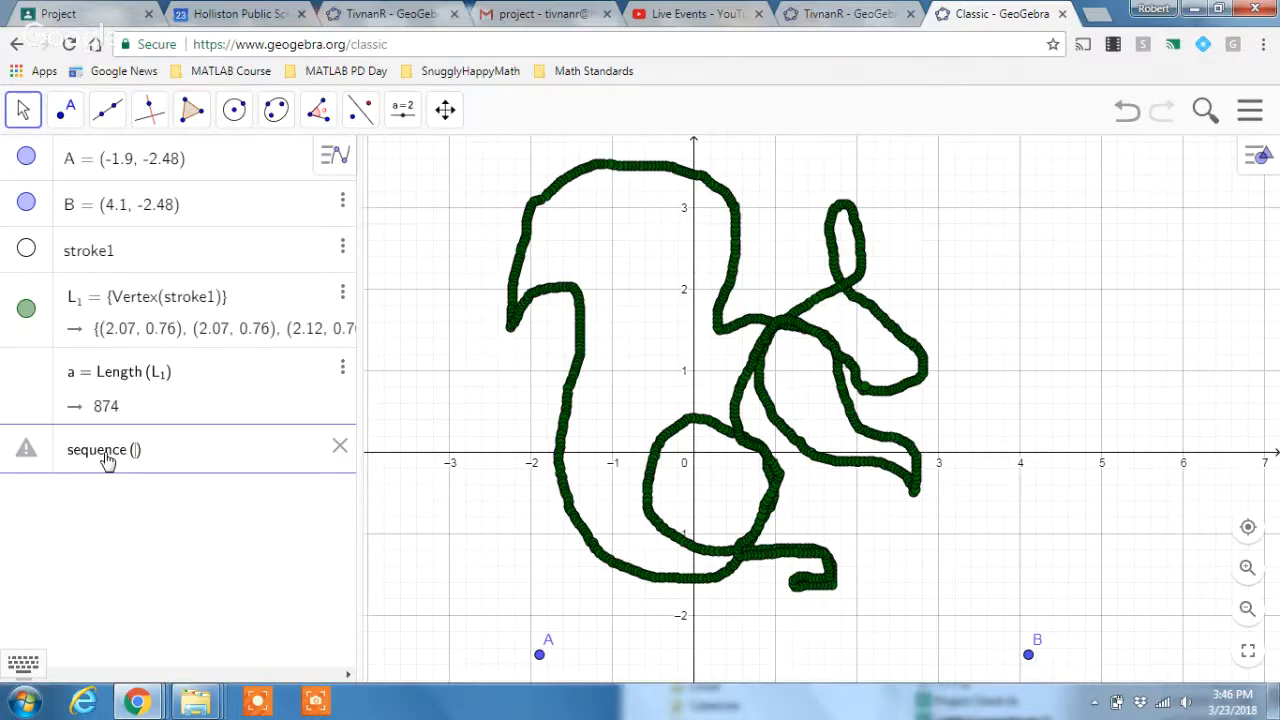
text(L)
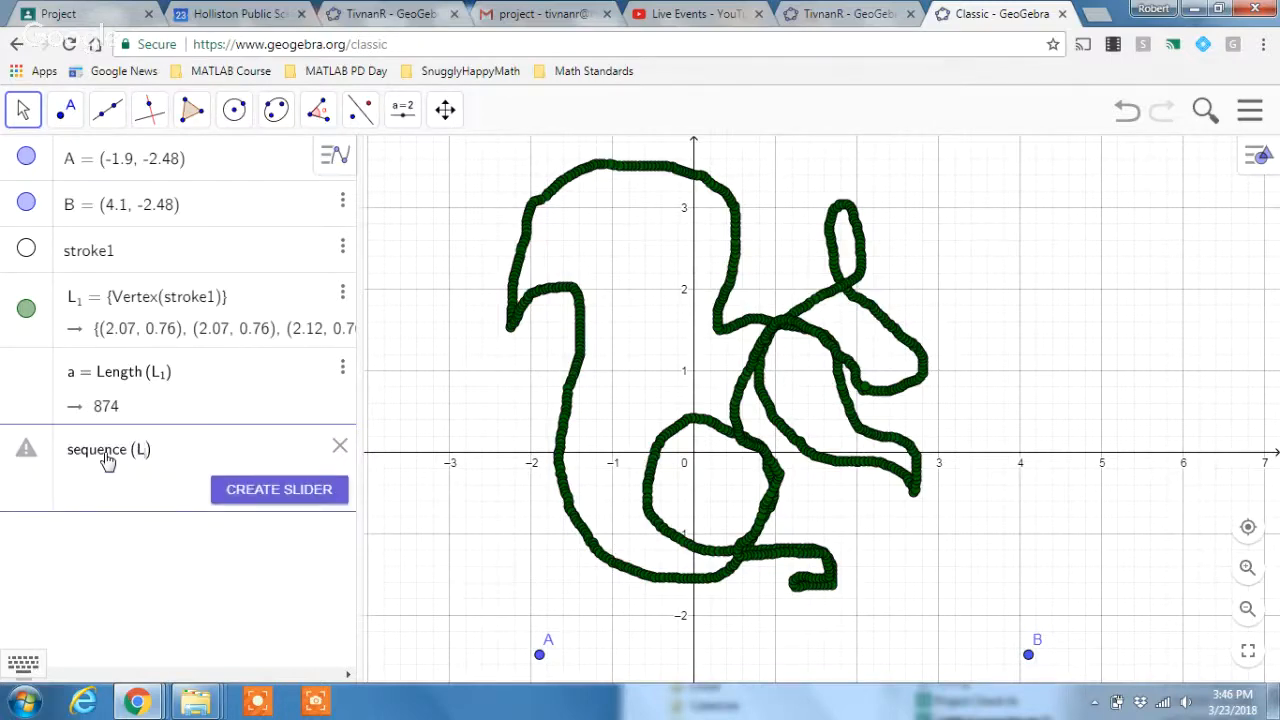
text(_1)
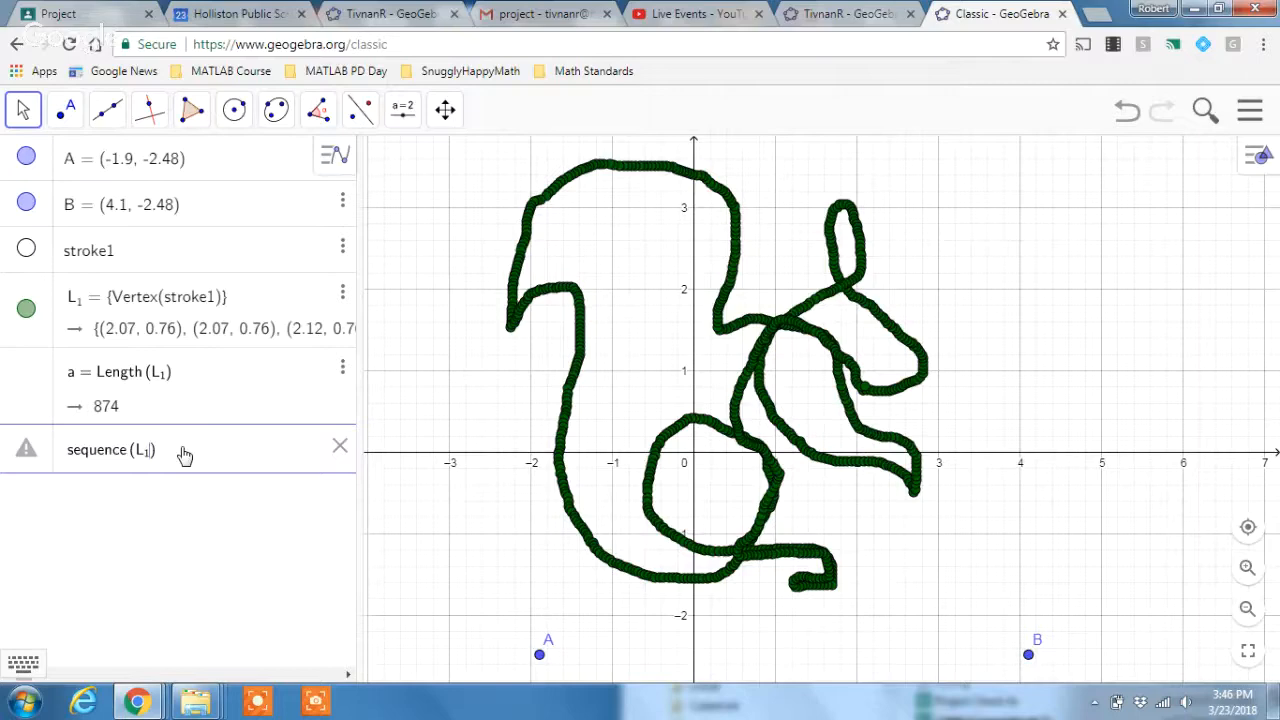
text(()
text(10)
text(,a)
text(k)
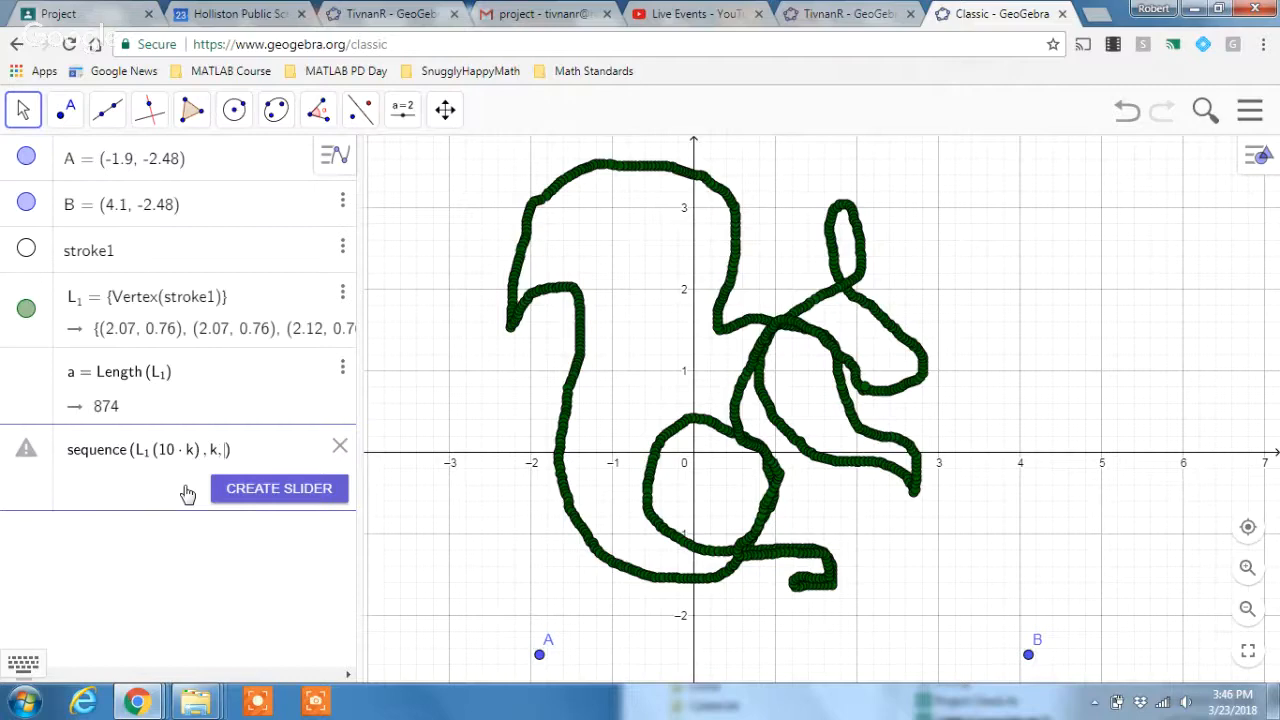
text(1))
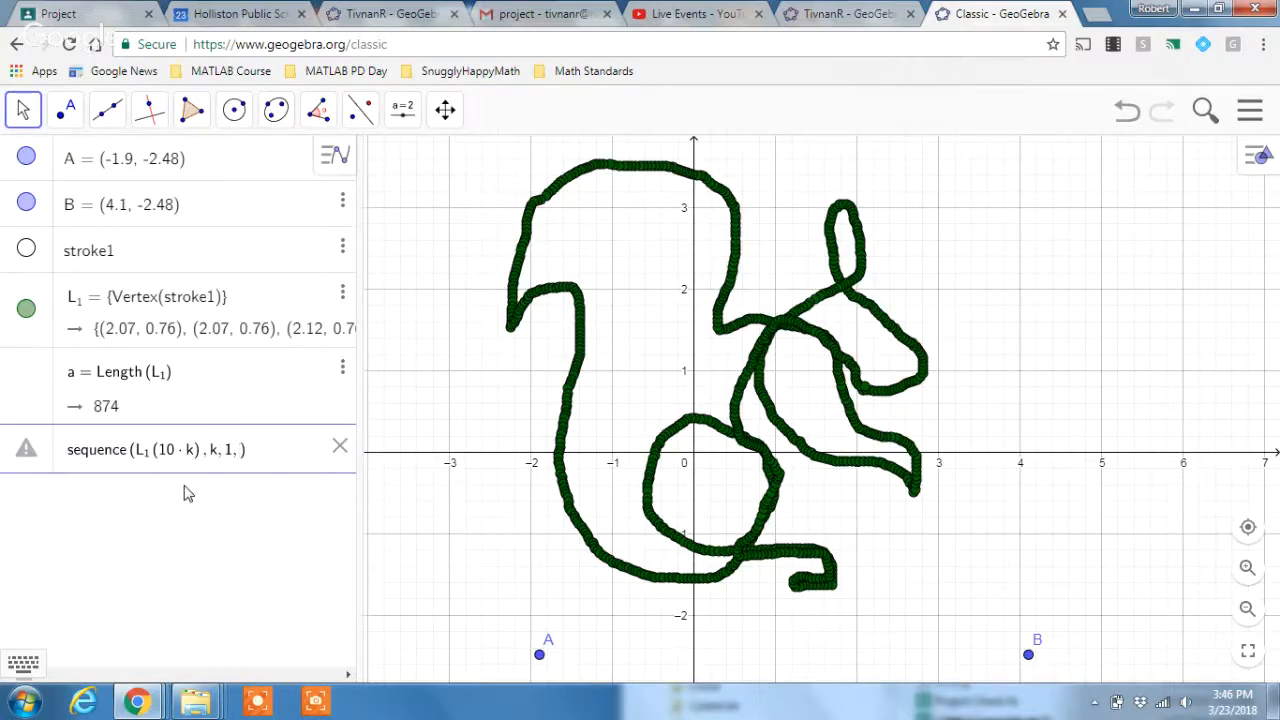
text(a/10)
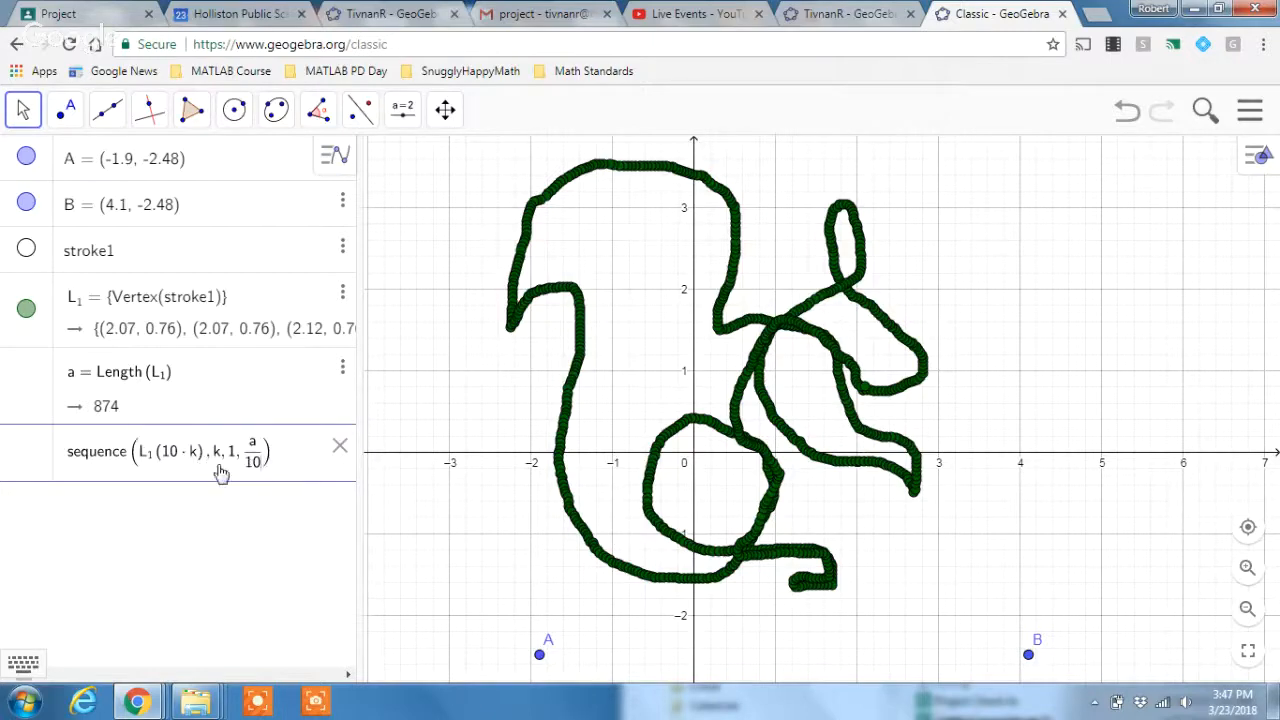
key(Return)
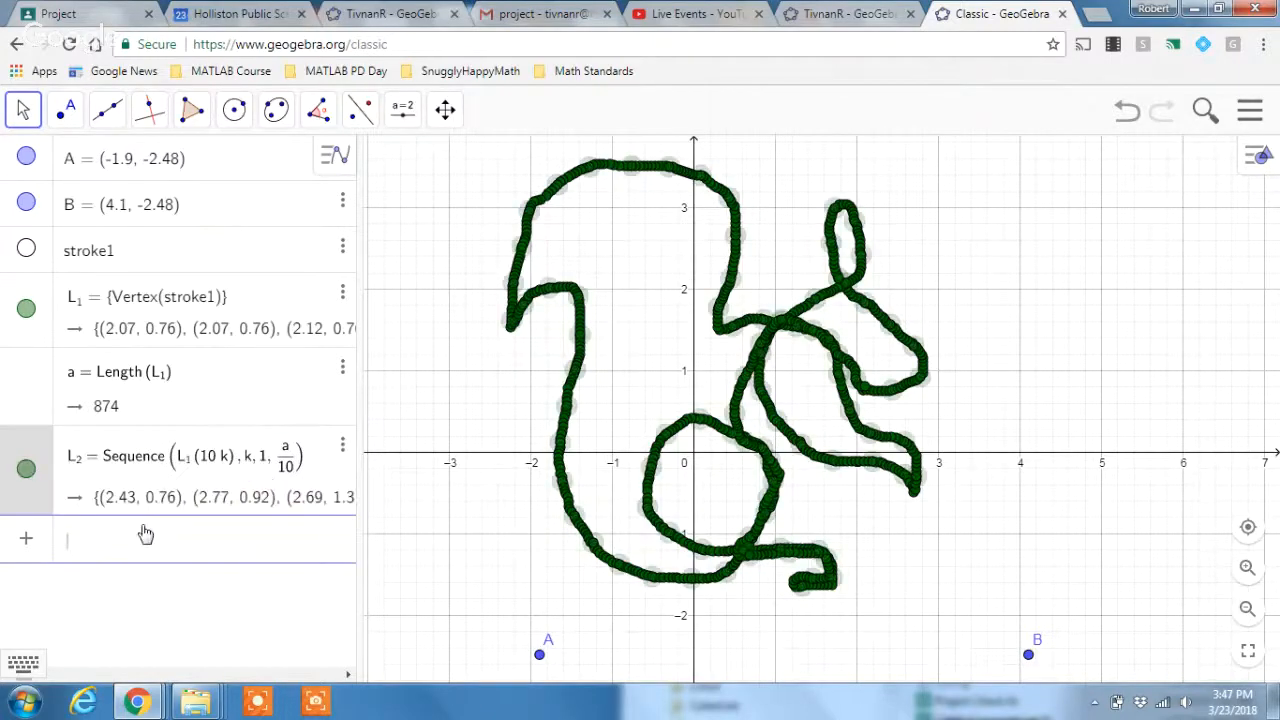
Define N = length(L_2) and hide the full vertex list L_1 so only the reduced points are shown.
click(120, 543)
text(N)
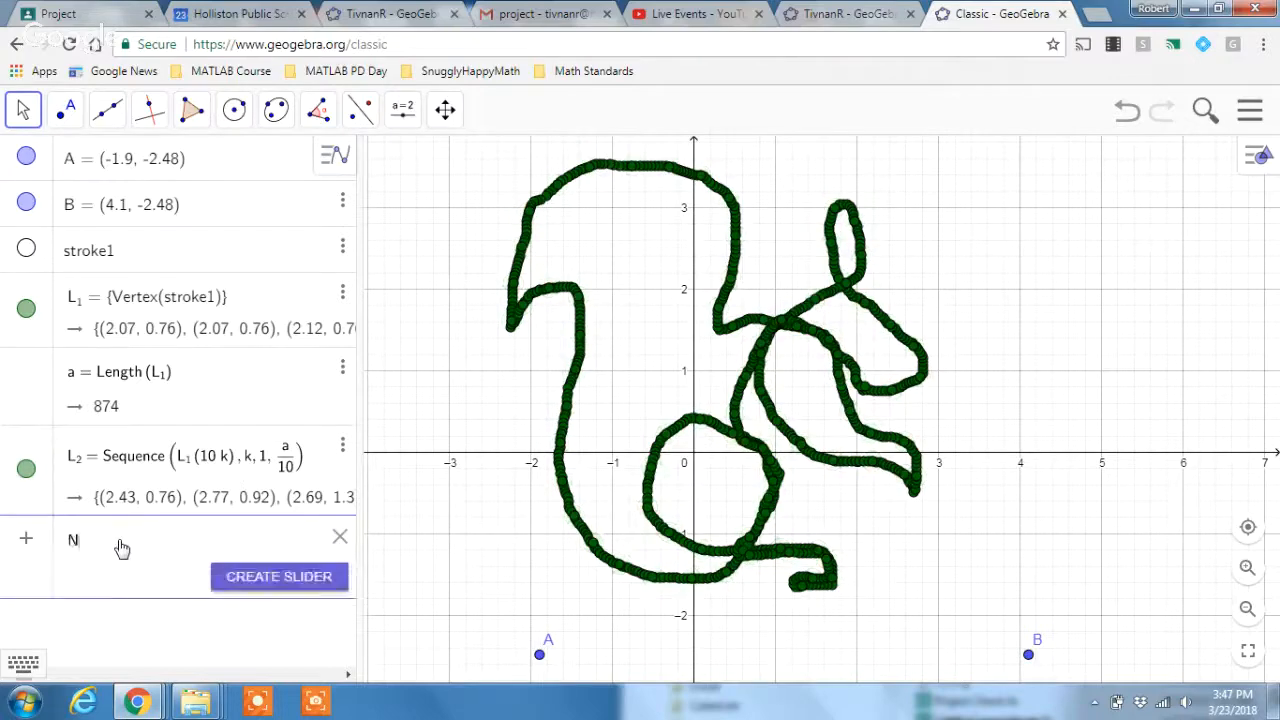
text(= )
text(length)
text((L_2)
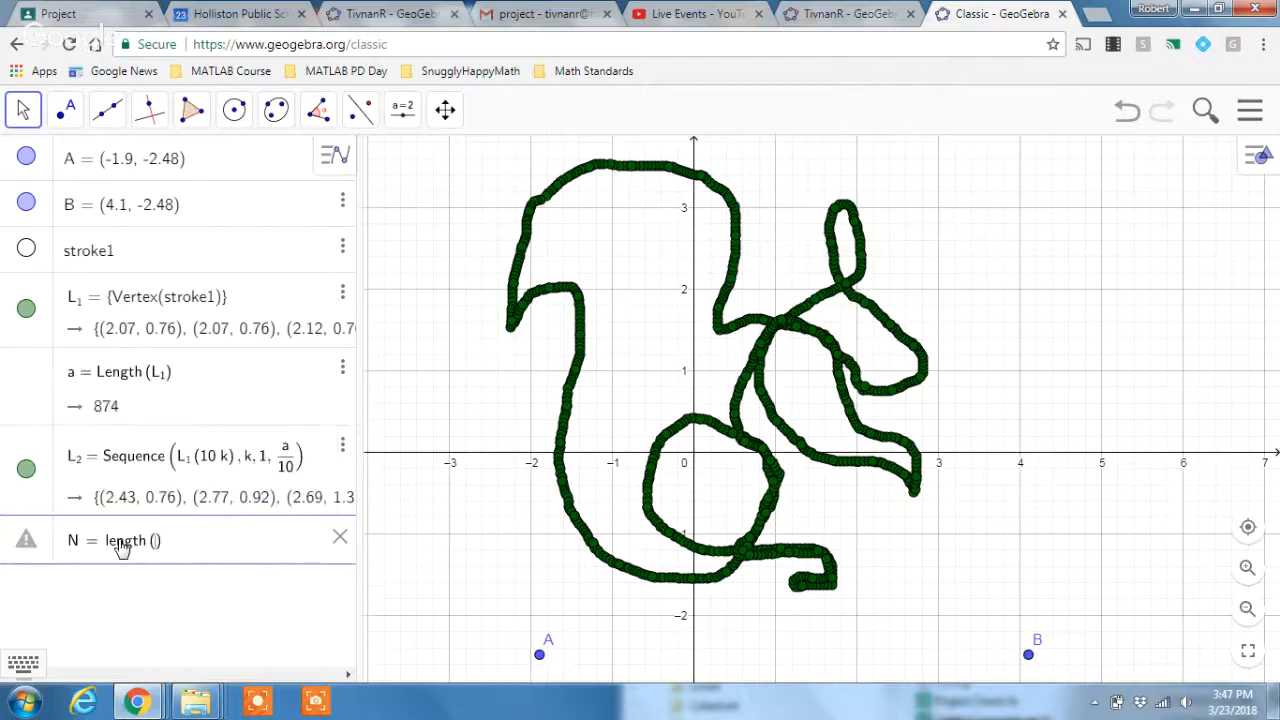
key(Return)
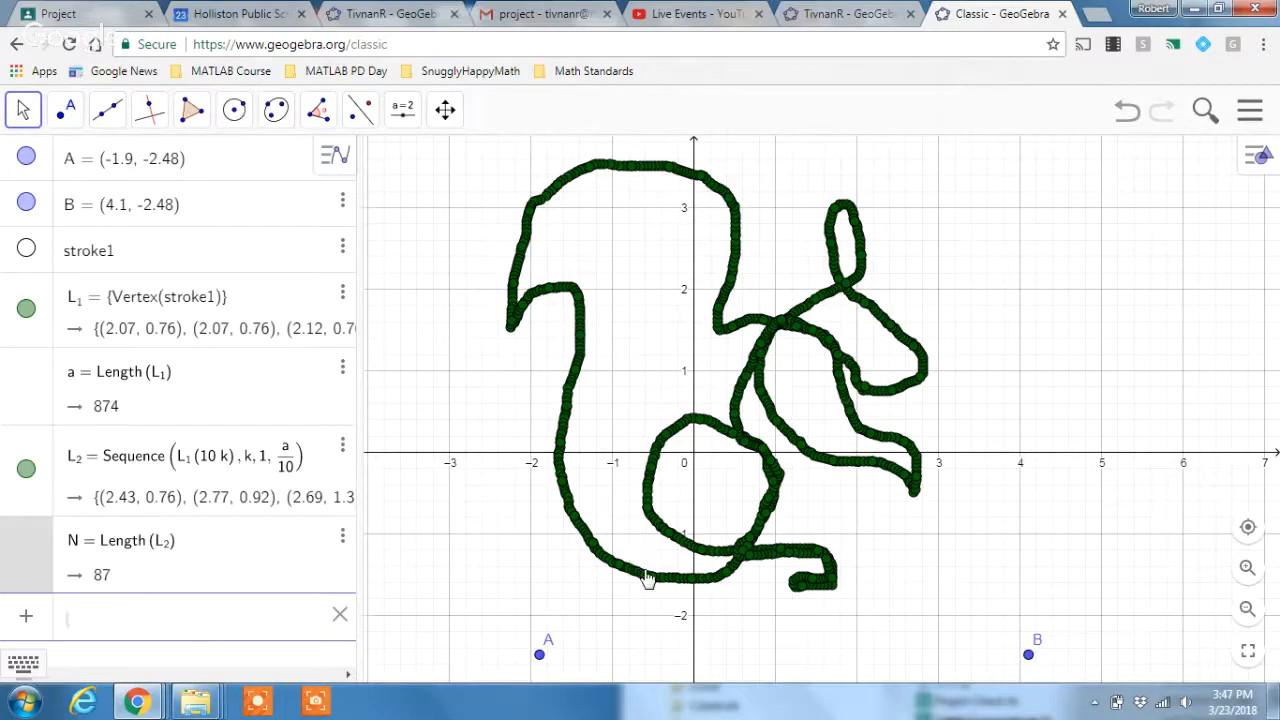
click(29, 313)
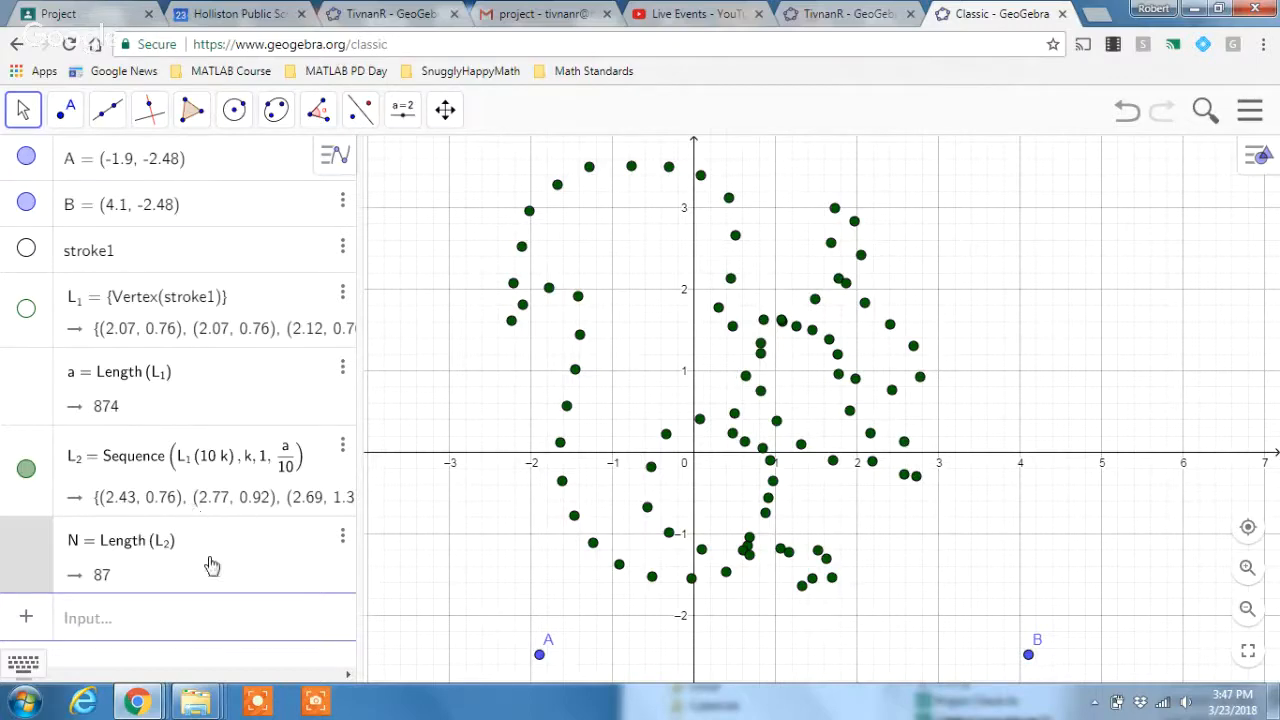
click(92, 618)
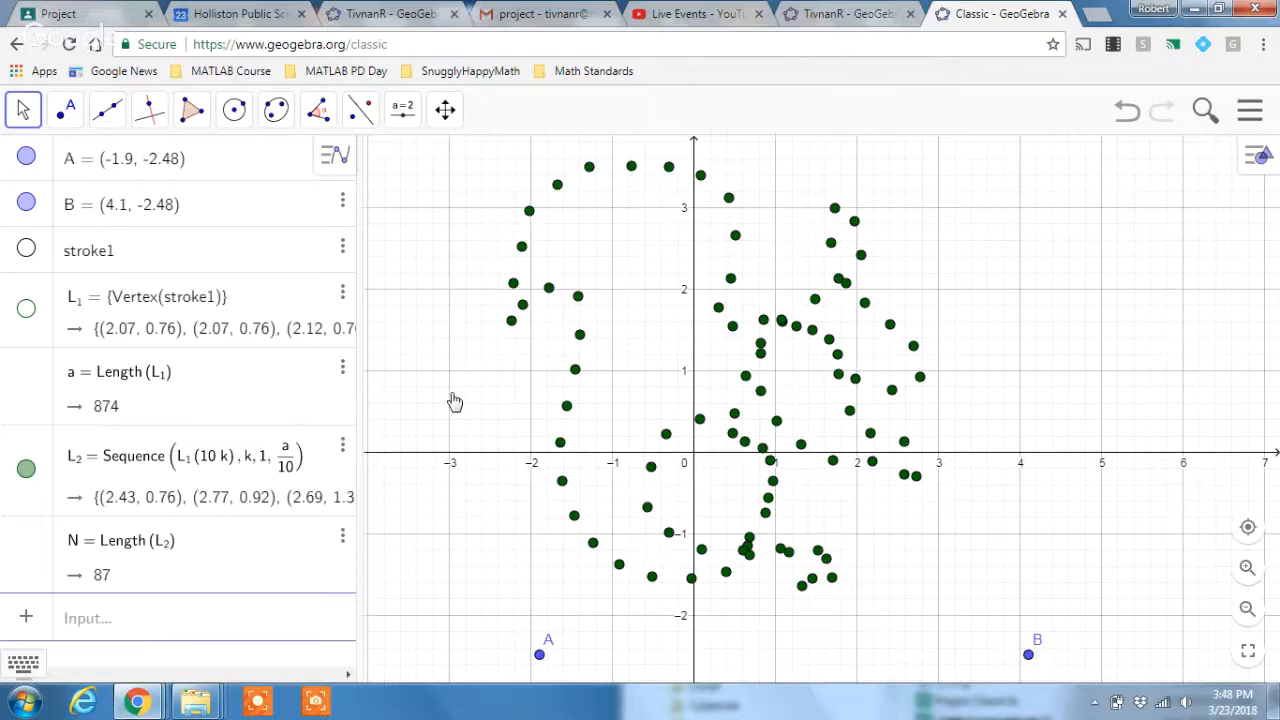
Begin an integer slider above the squirrel points in the graphics view and name it f, starting at 1.
drag(454, 403, 454, 418)
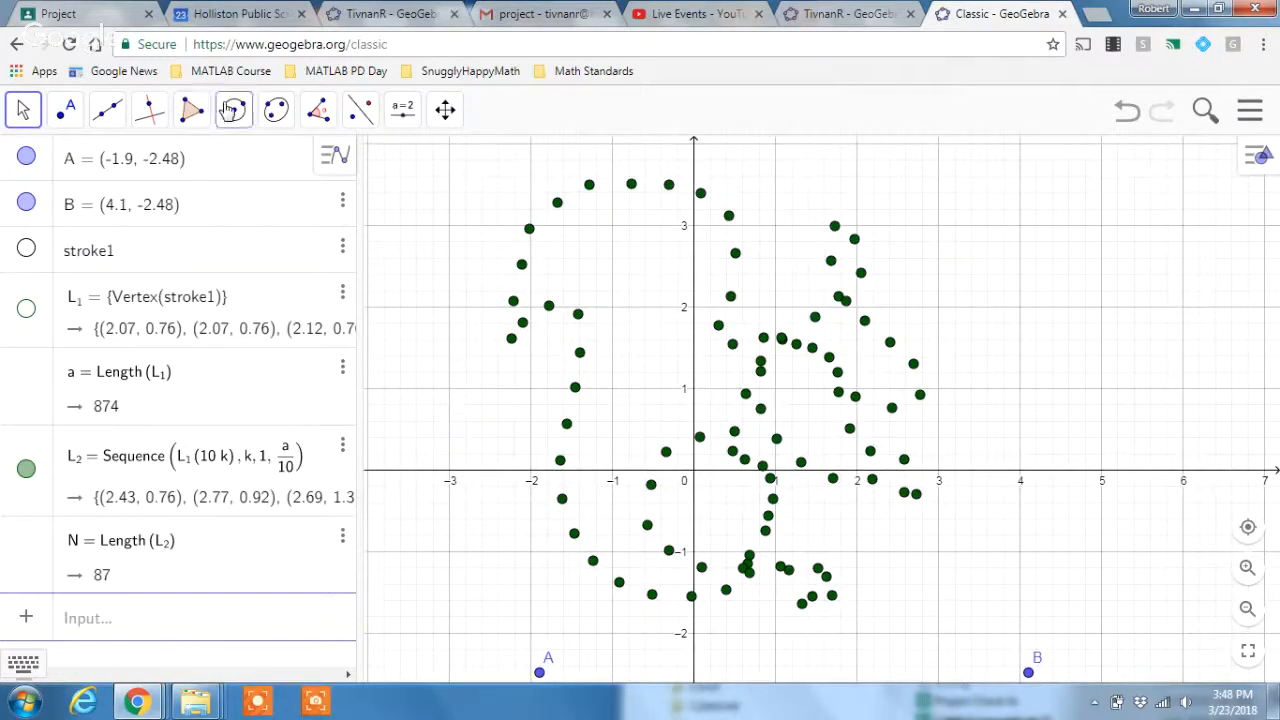
click(404, 112)
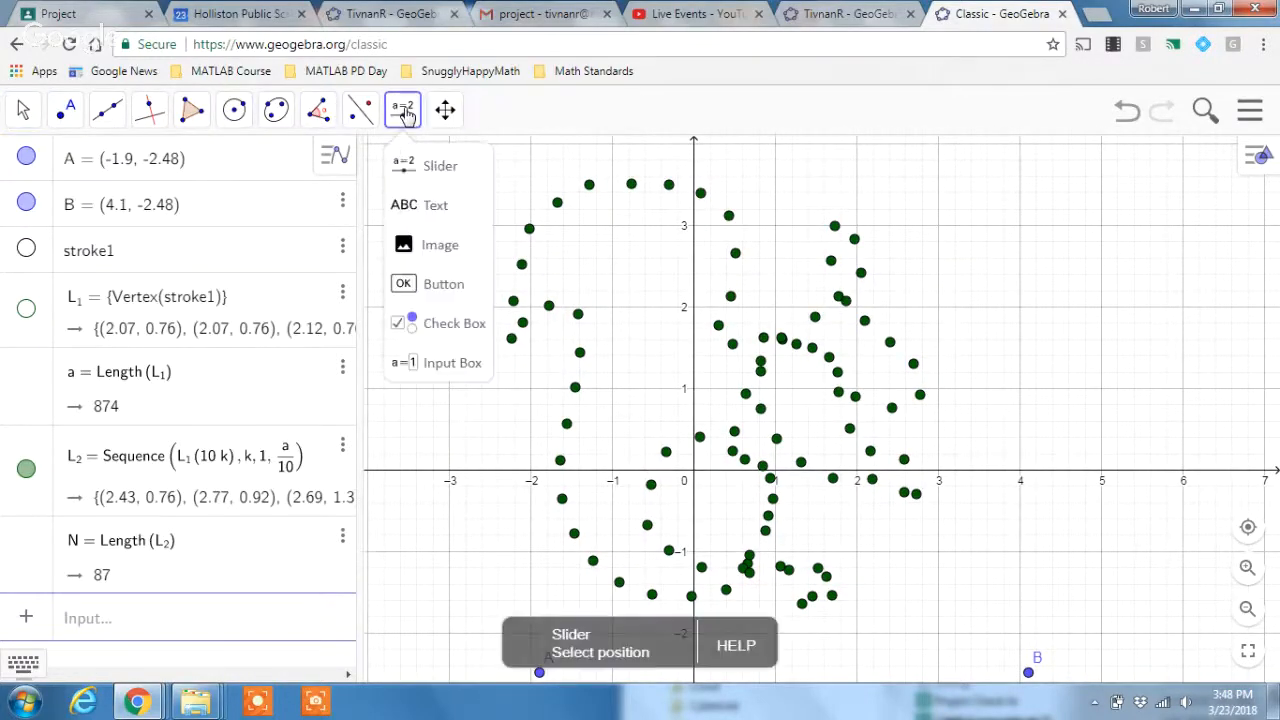
click(430, 170)
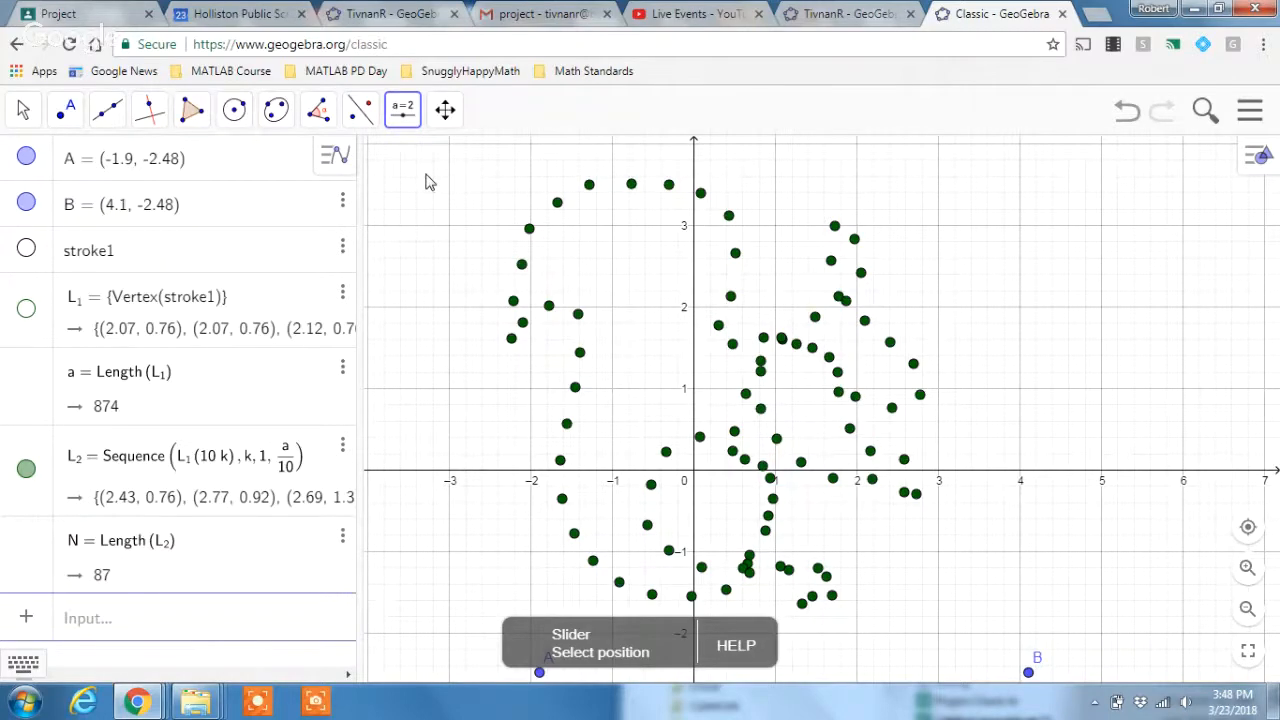
click(429, 177)
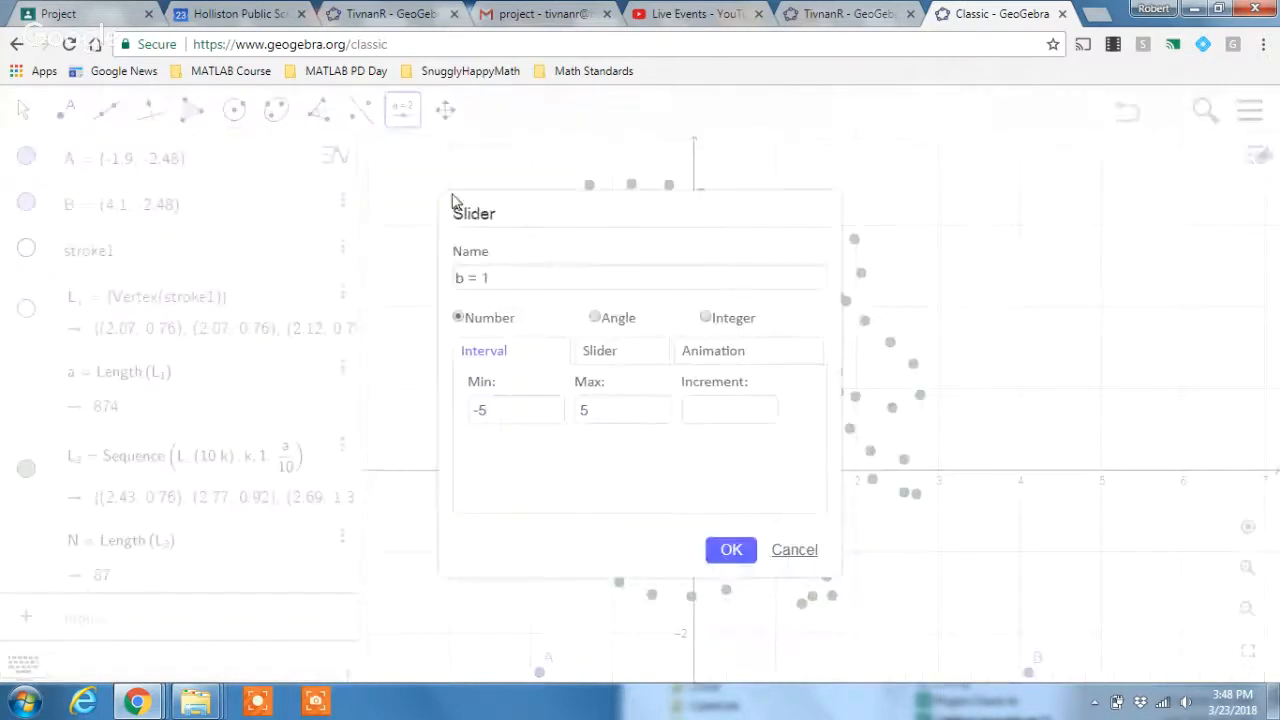
click(706, 318)
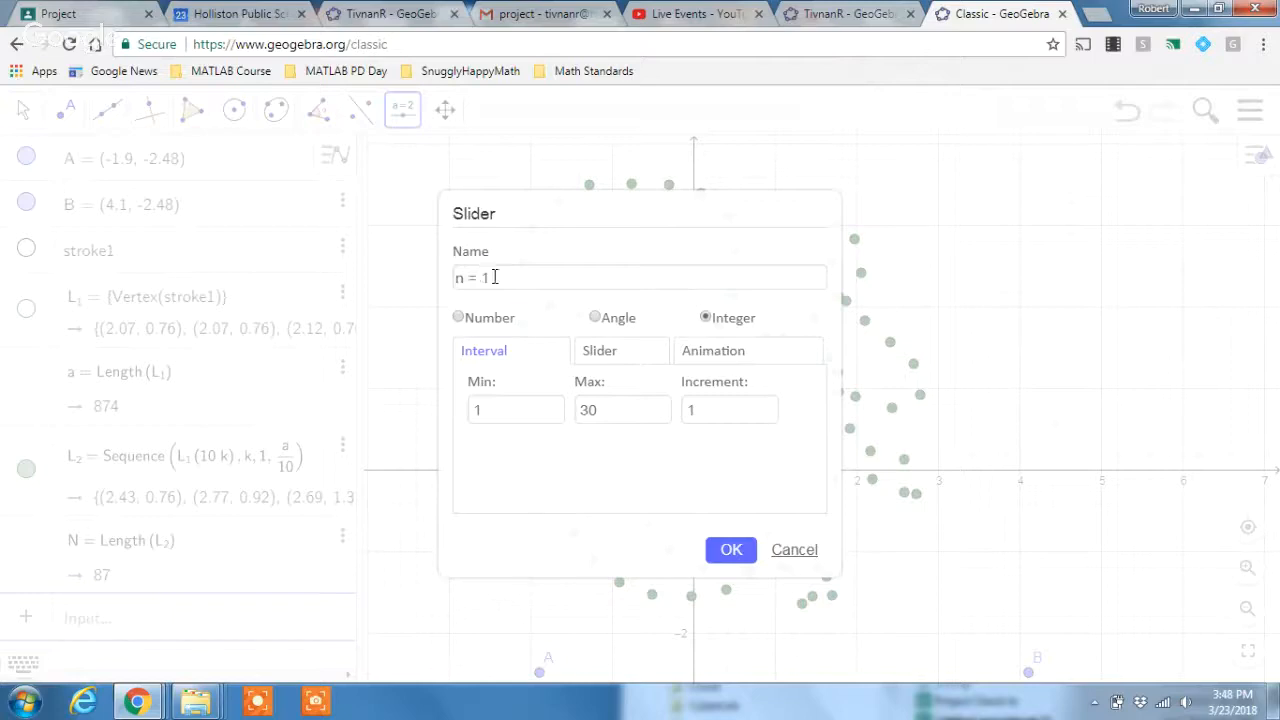
drag(495, 277, 446, 288)
click(465, 279)
key(BackSpace)
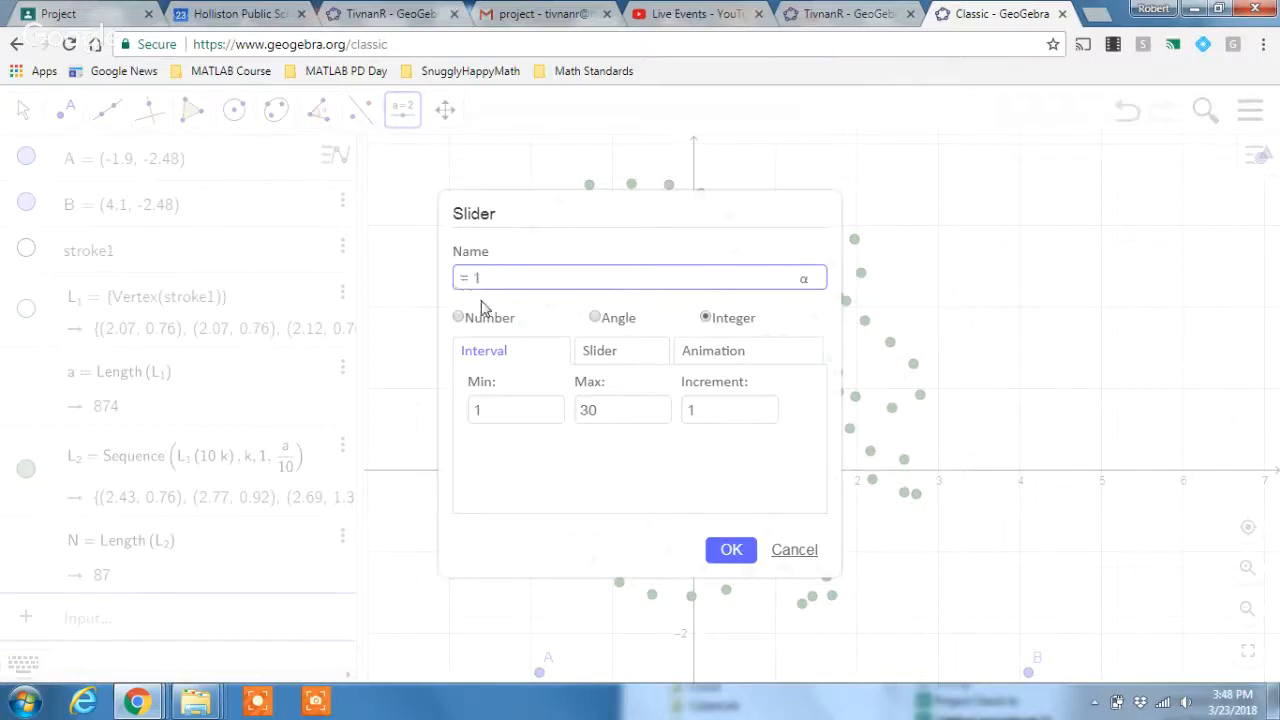
text(f)
click(541, 279)
Set the slider's interval from 0 to N with an increment of 1 and create it.
click(612, 411)
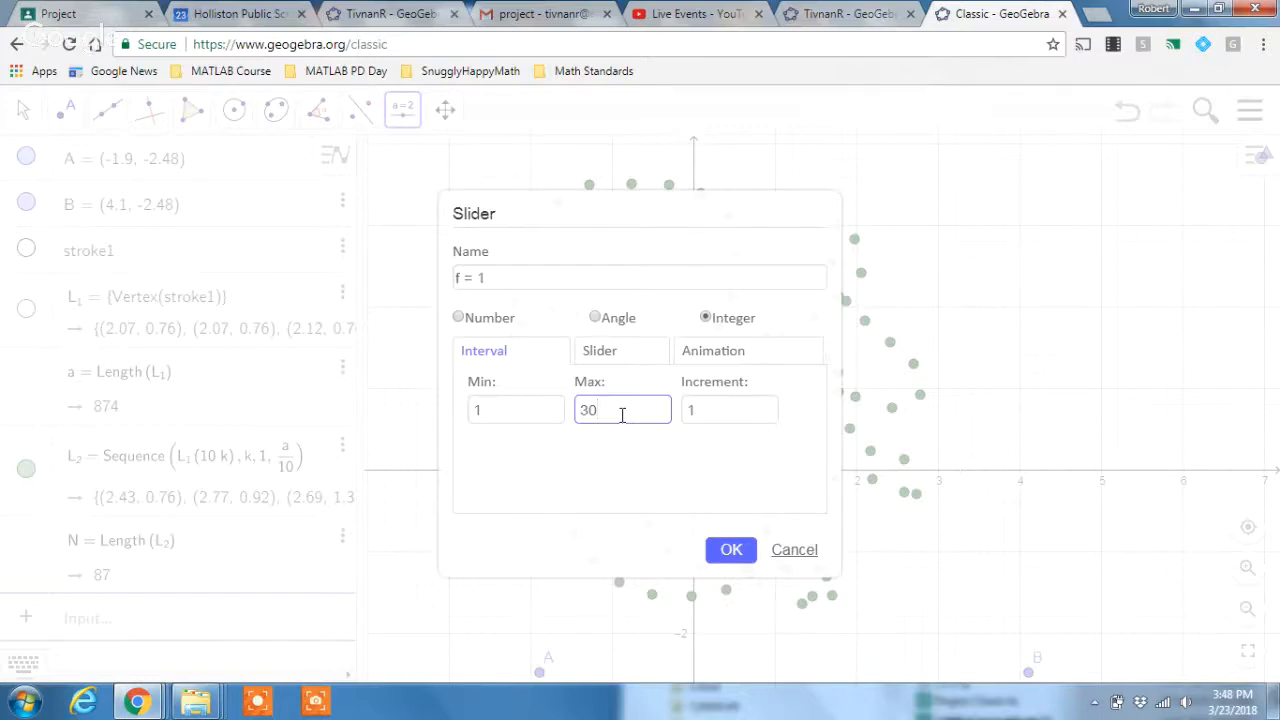
drag(622, 415, 528, 424)
click(510, 416)
key(BackSpace)
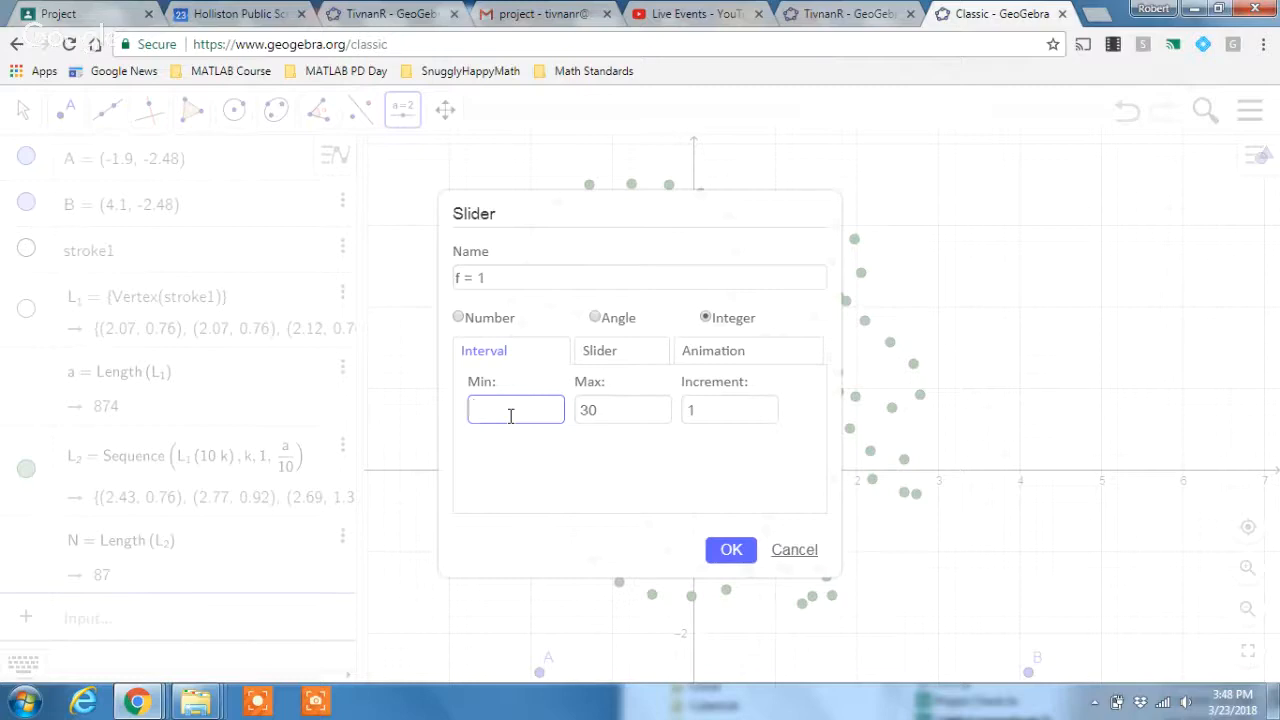
click(614, 412)
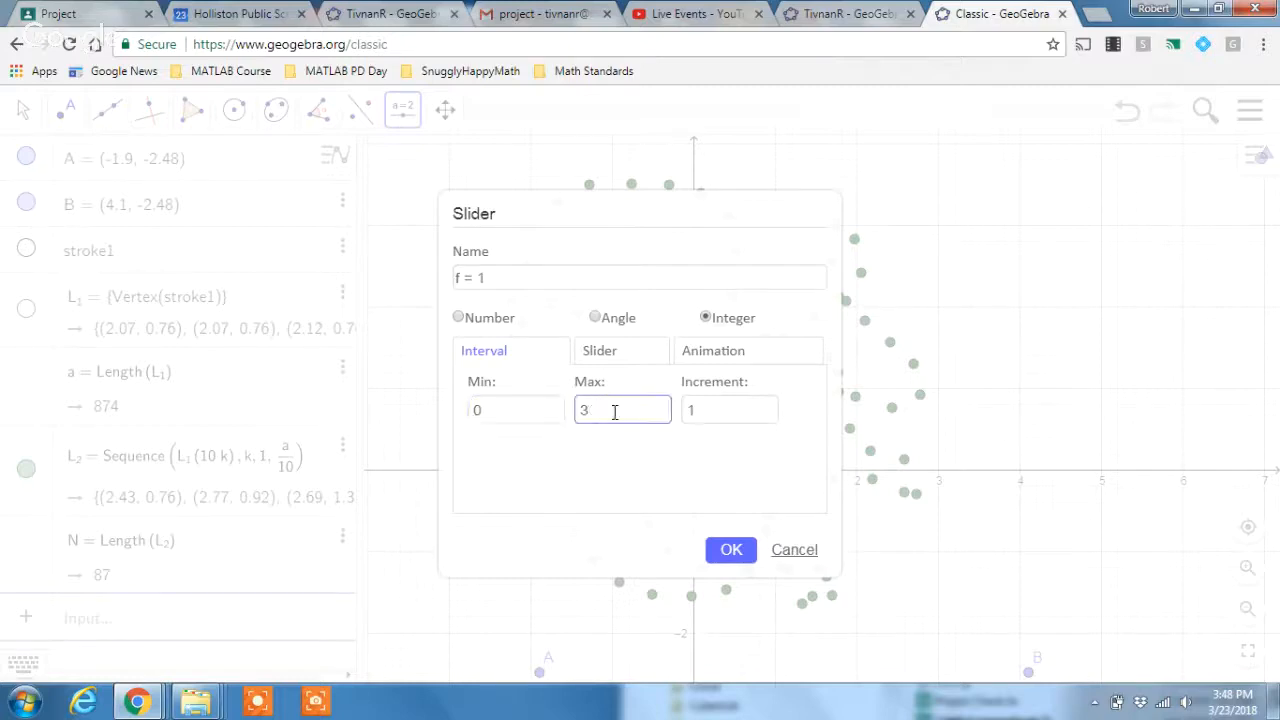
key(BackSpace)
click(733, 553)
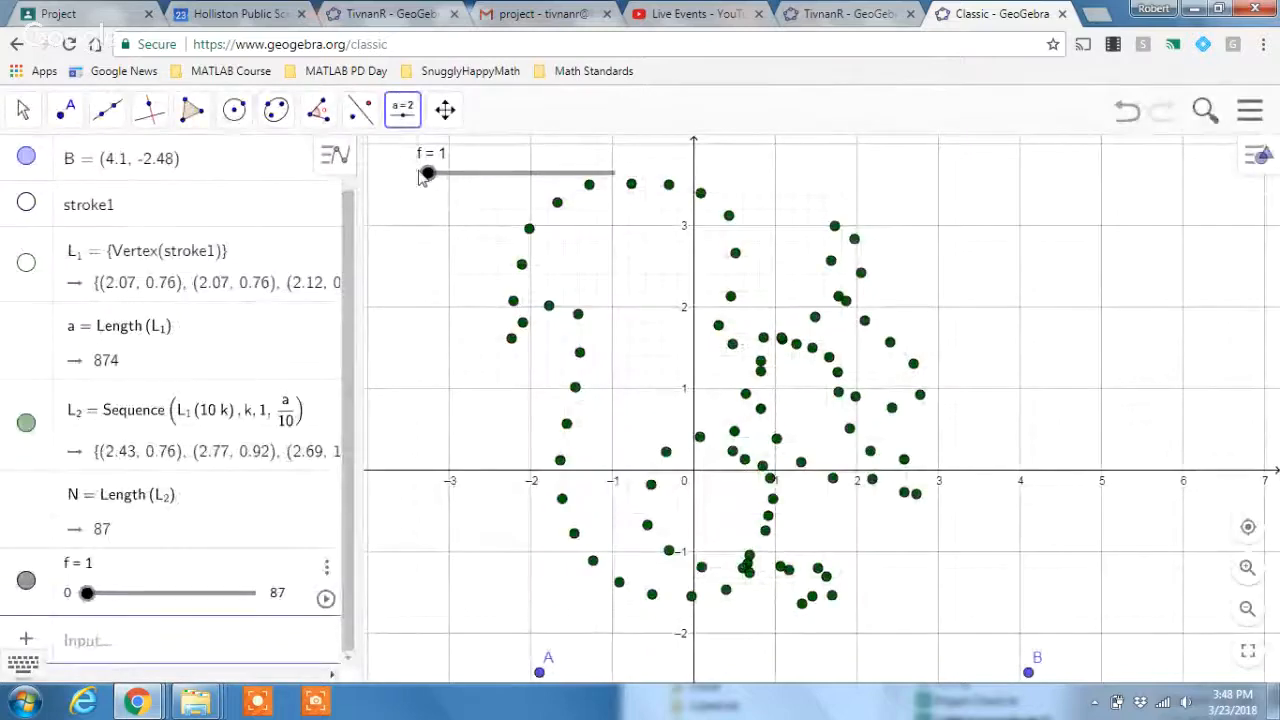
Test slider f by moving it up to 87 and back down to 0.
drag(429, 178, 628, 180)
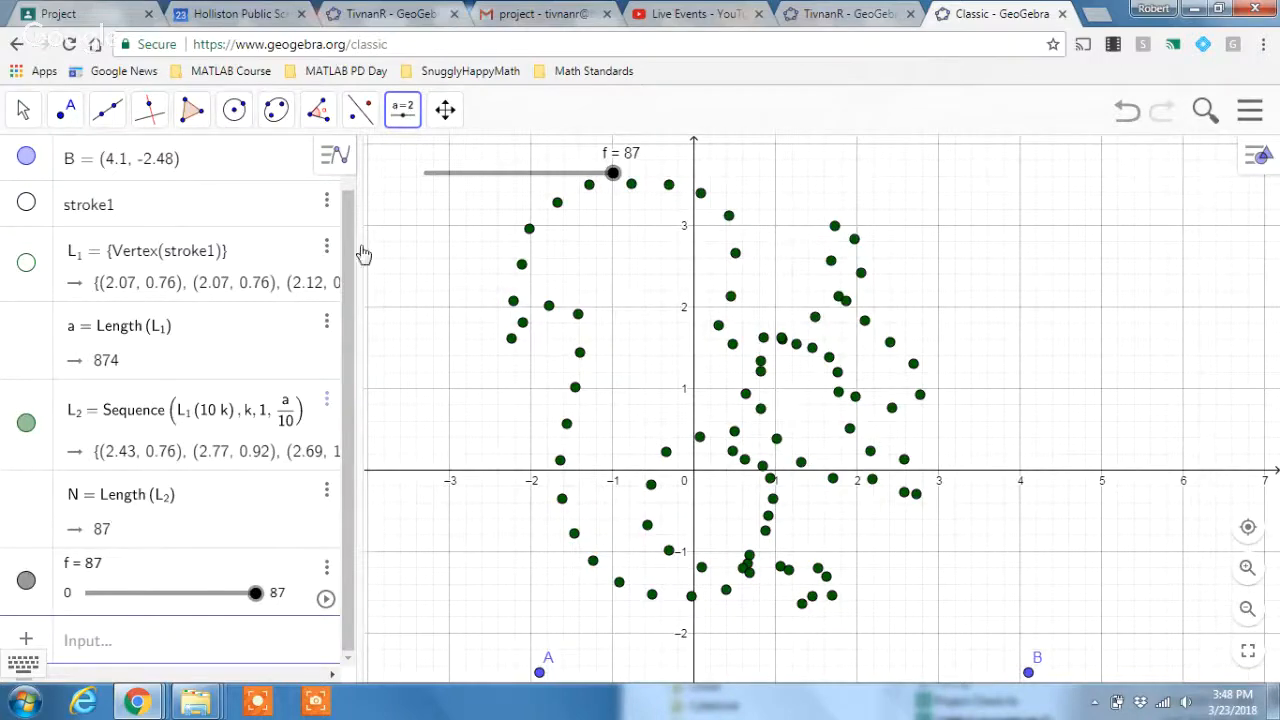
drag(612, 173, 688, 183)
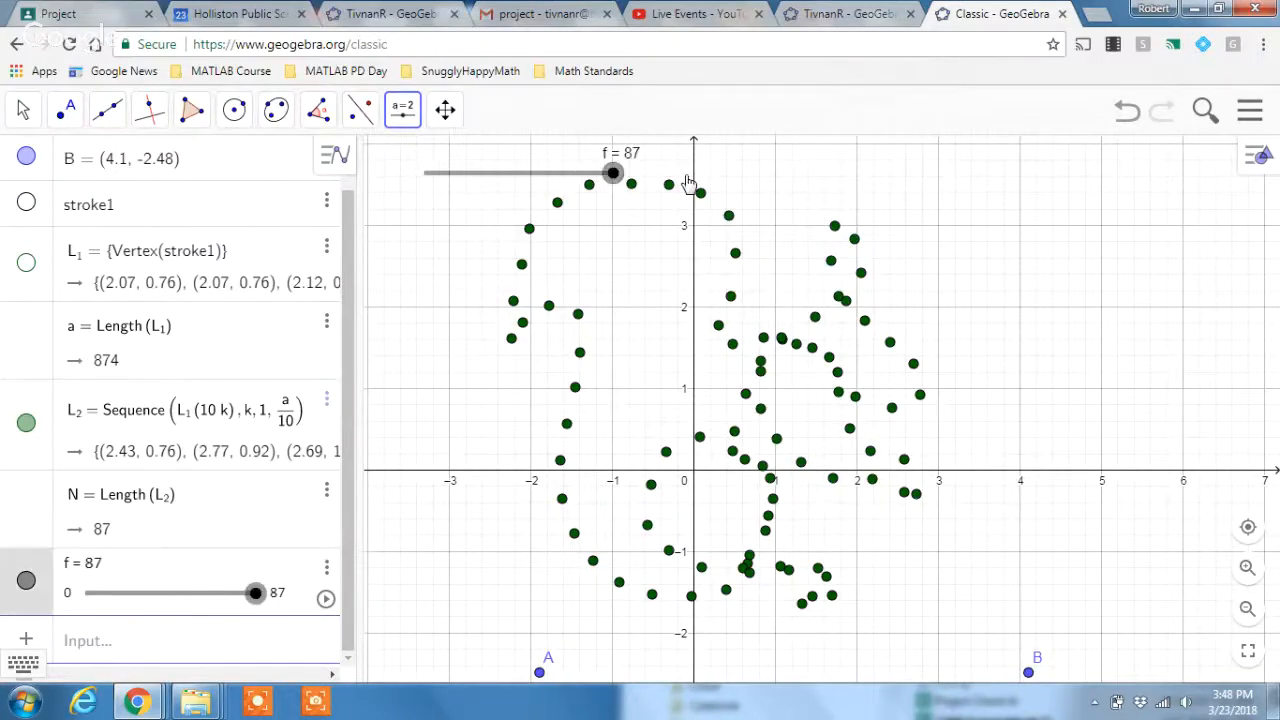
click(612, 194)
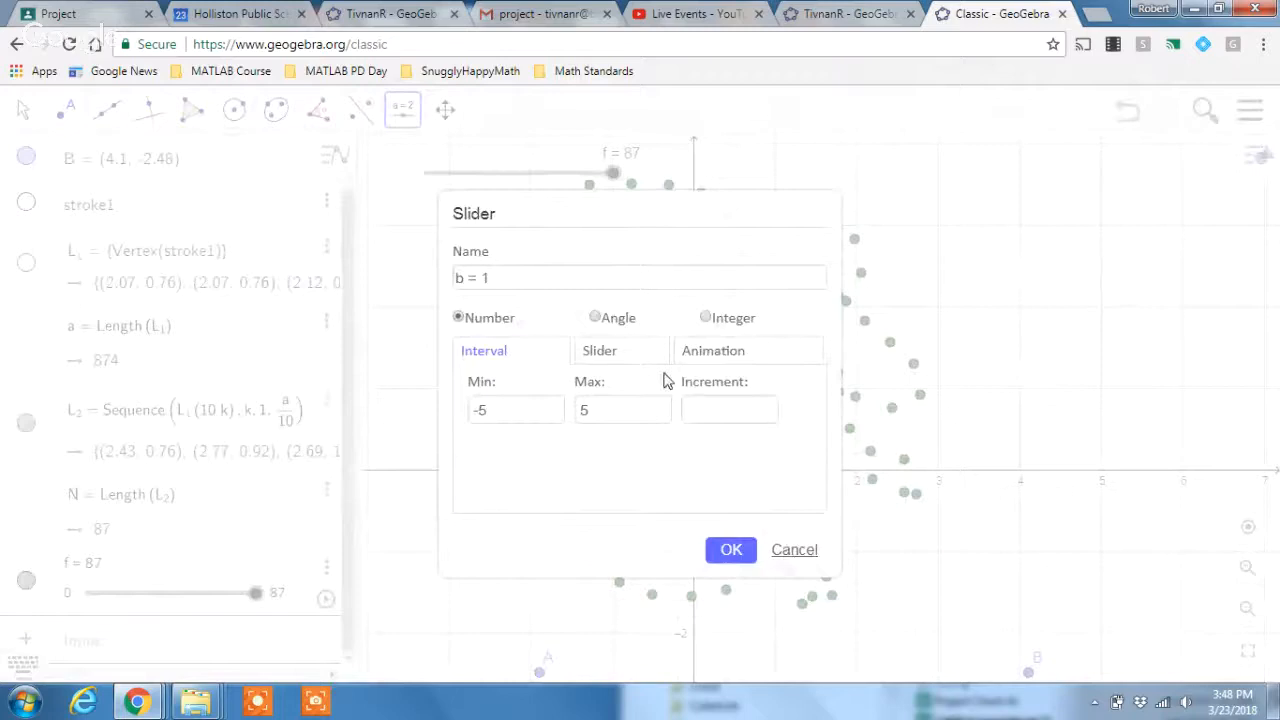
click(795, 551)
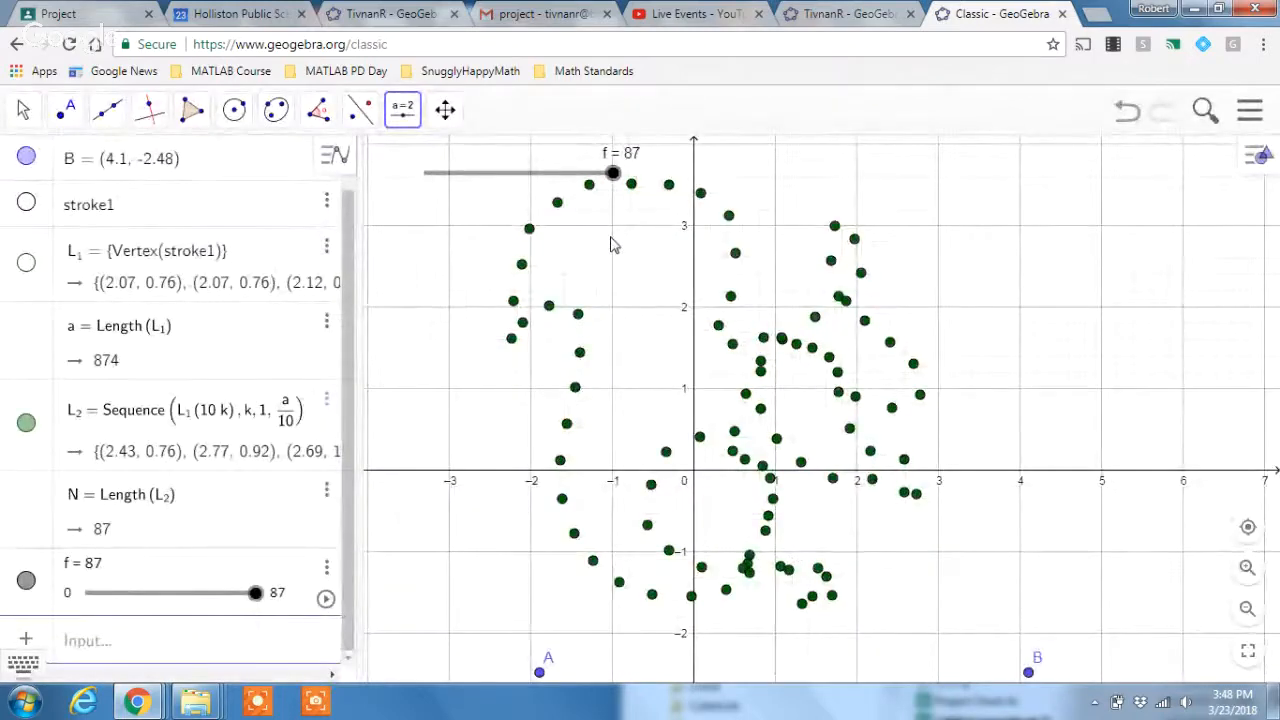
drag(612, 173, 425, 176)
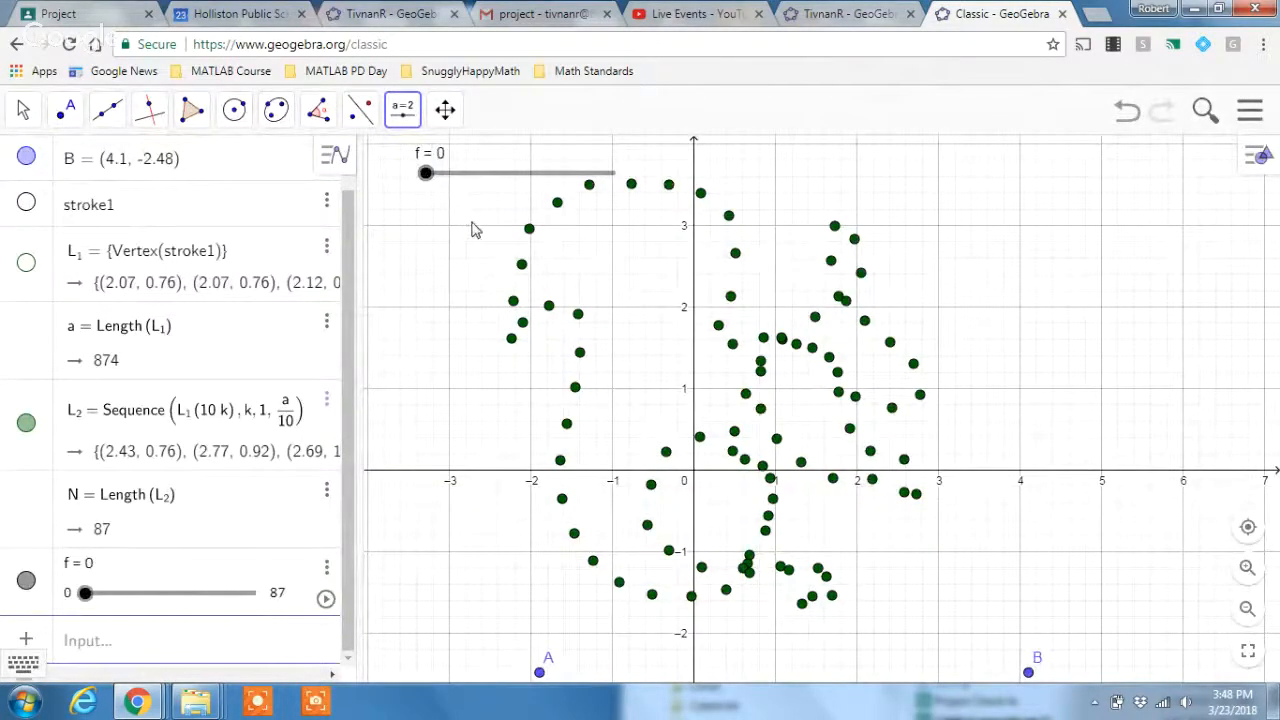
Open the settings of slider f and review its minimum, maximum and increment.
right_click(427, 175)
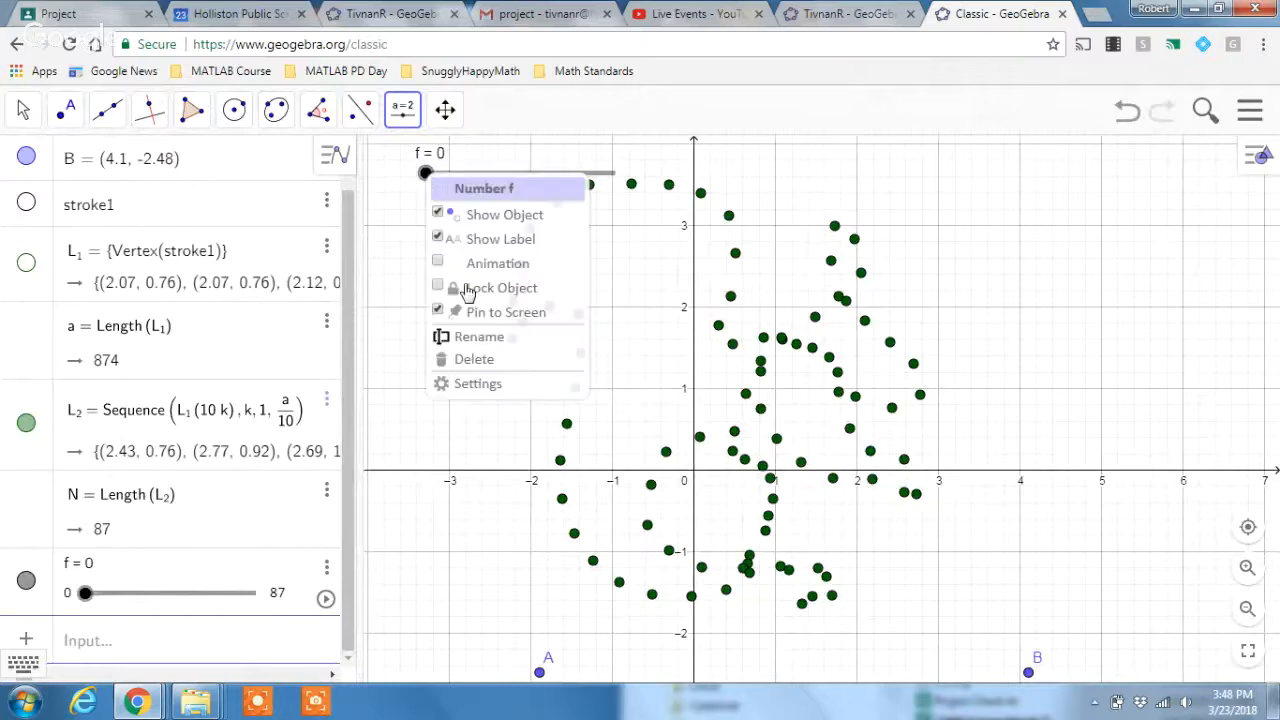
click(484, 385)
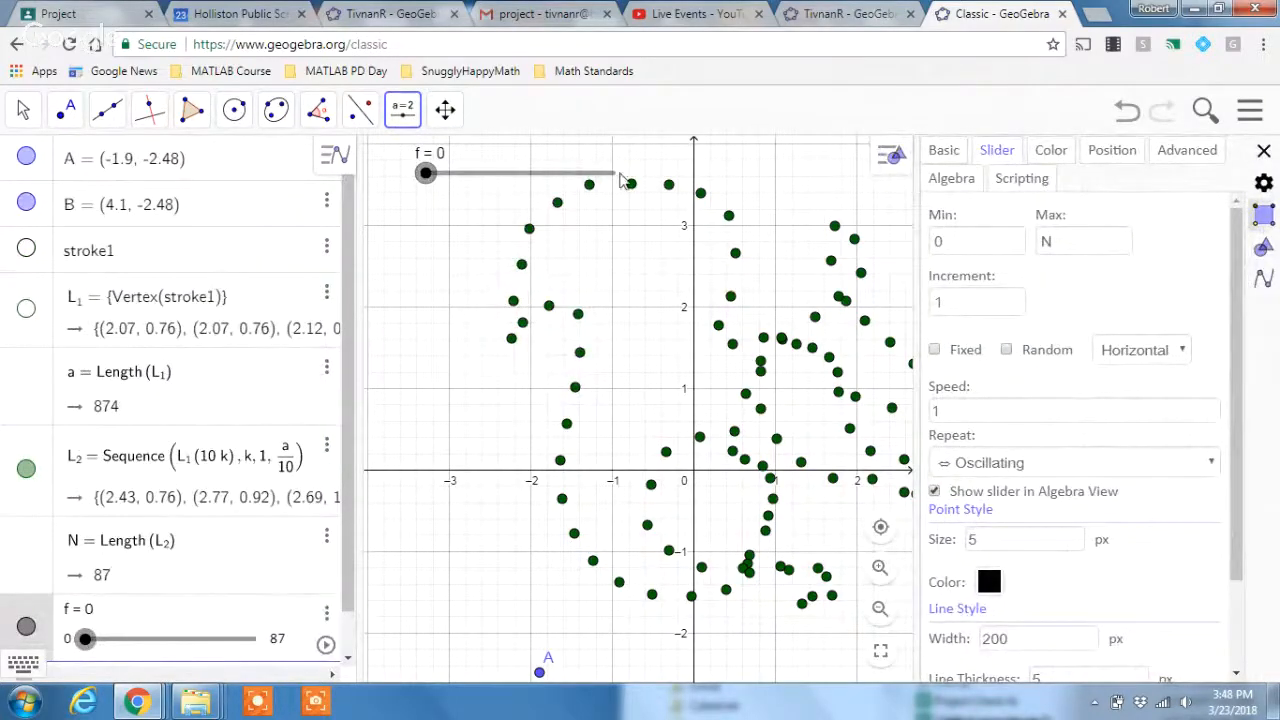
right_click(427, 177)
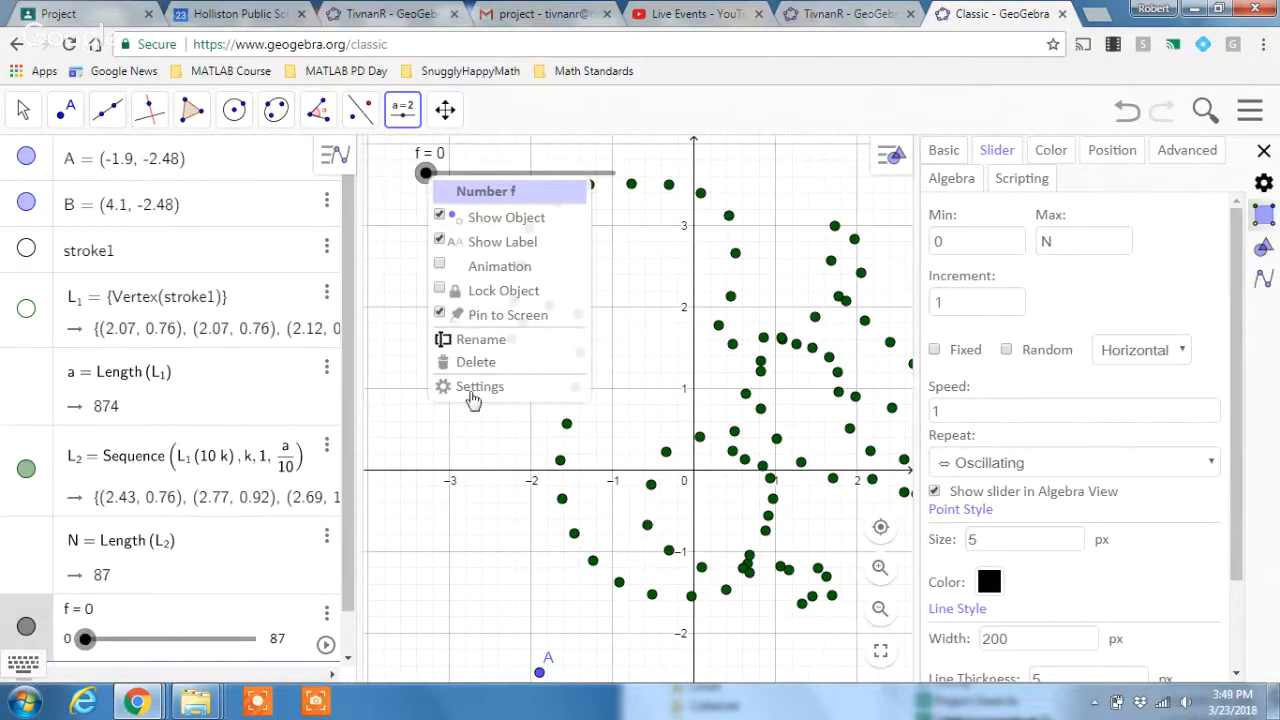
click(950, 158)
click(1000, 152)
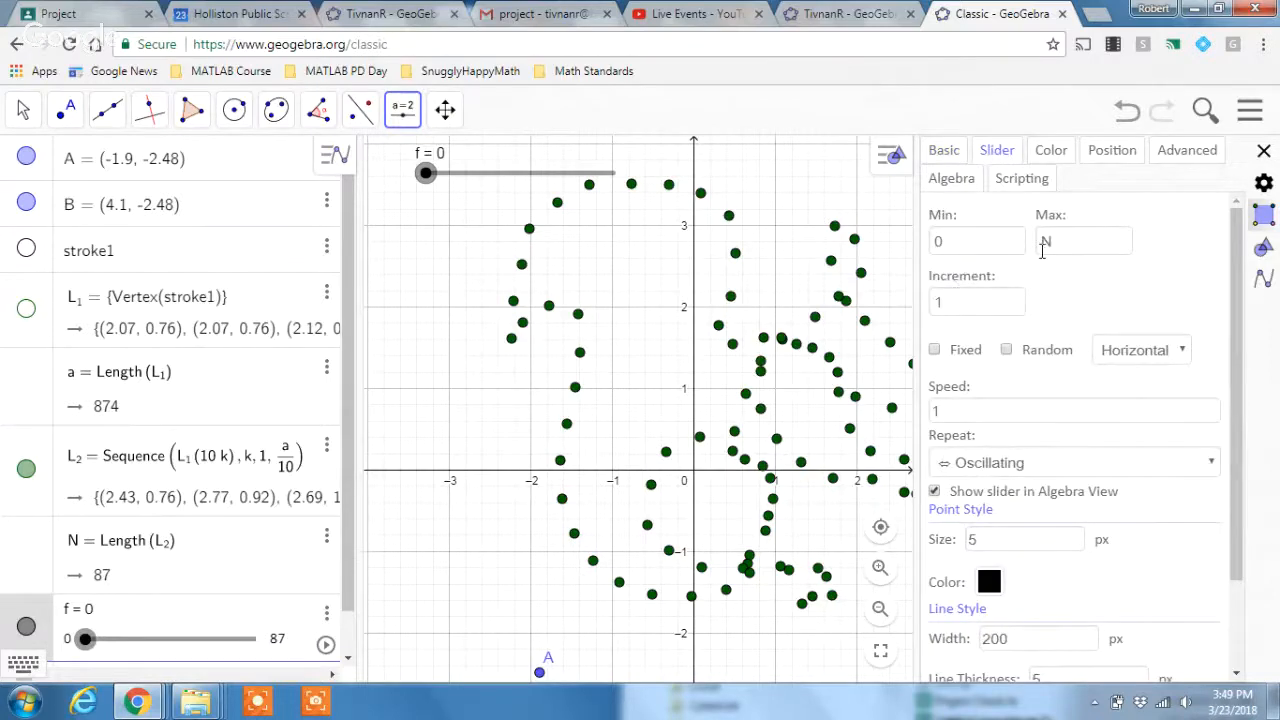
click(952, 306)
click(1060, 308)
mouse_move(426, 173)
mouse_down()
mouse_move(448, 176)
mouse_move(426, 176)
mouse_up()
click(454, 200)
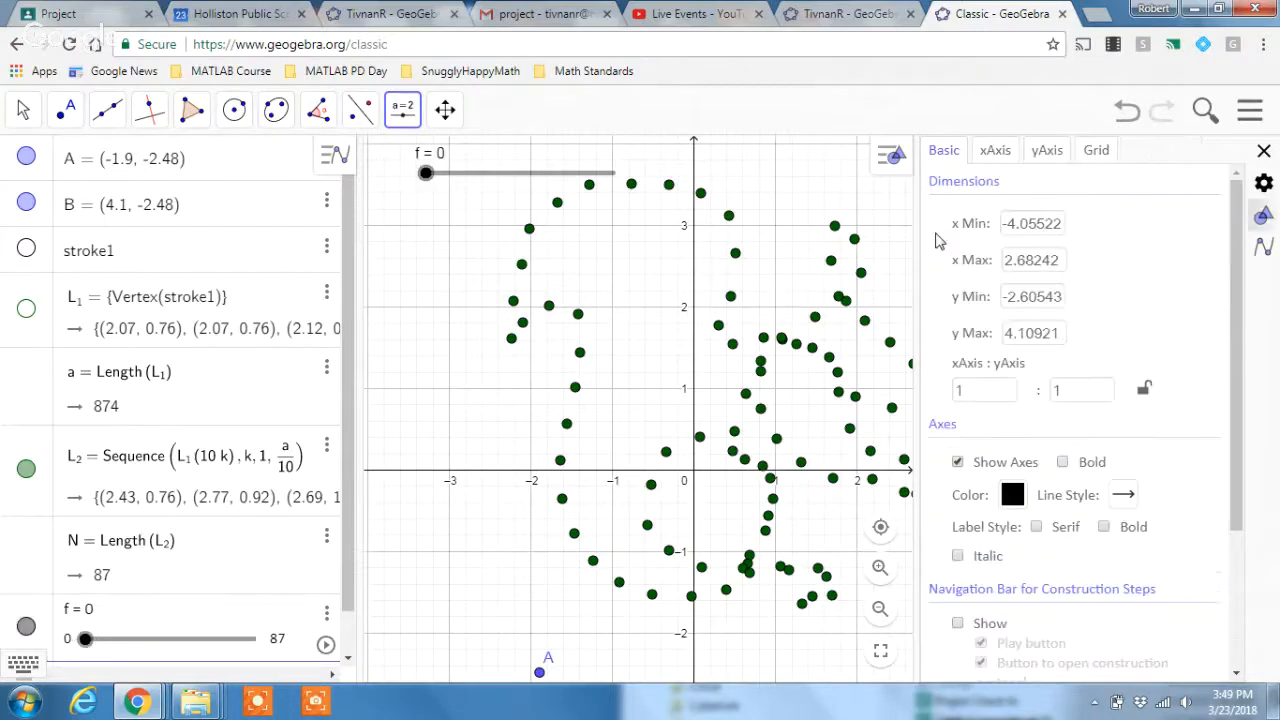
Enlarge the graphics view beside the settings and set the global font size to 24 pt.
drag(921, 228, 1135, 232)
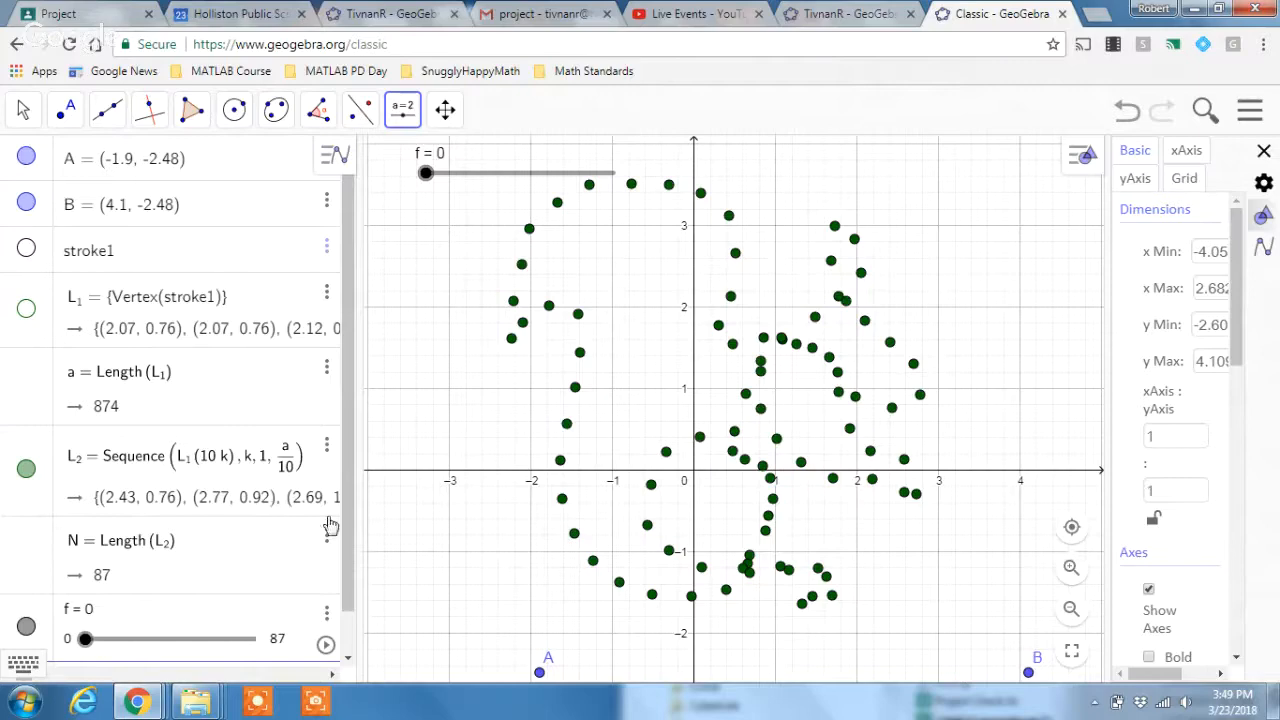
drag(345, 534, 341, 581)
click(134, 631)
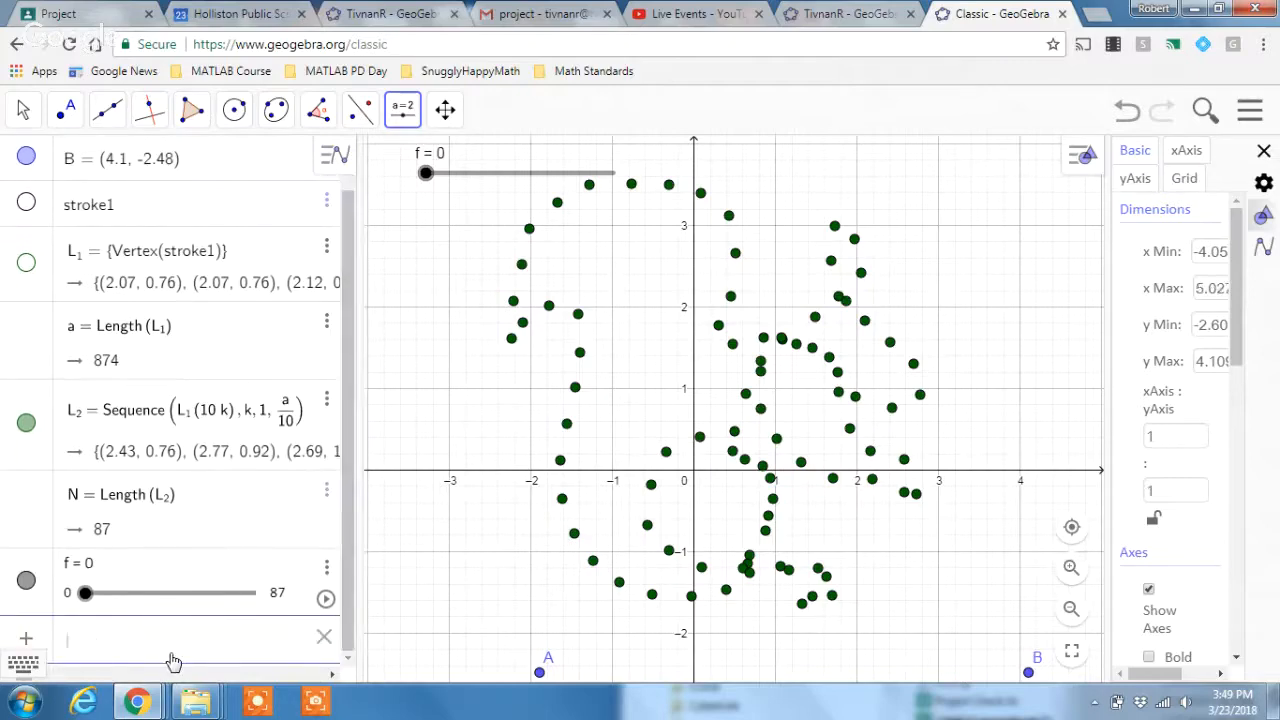
click(1250, 110)
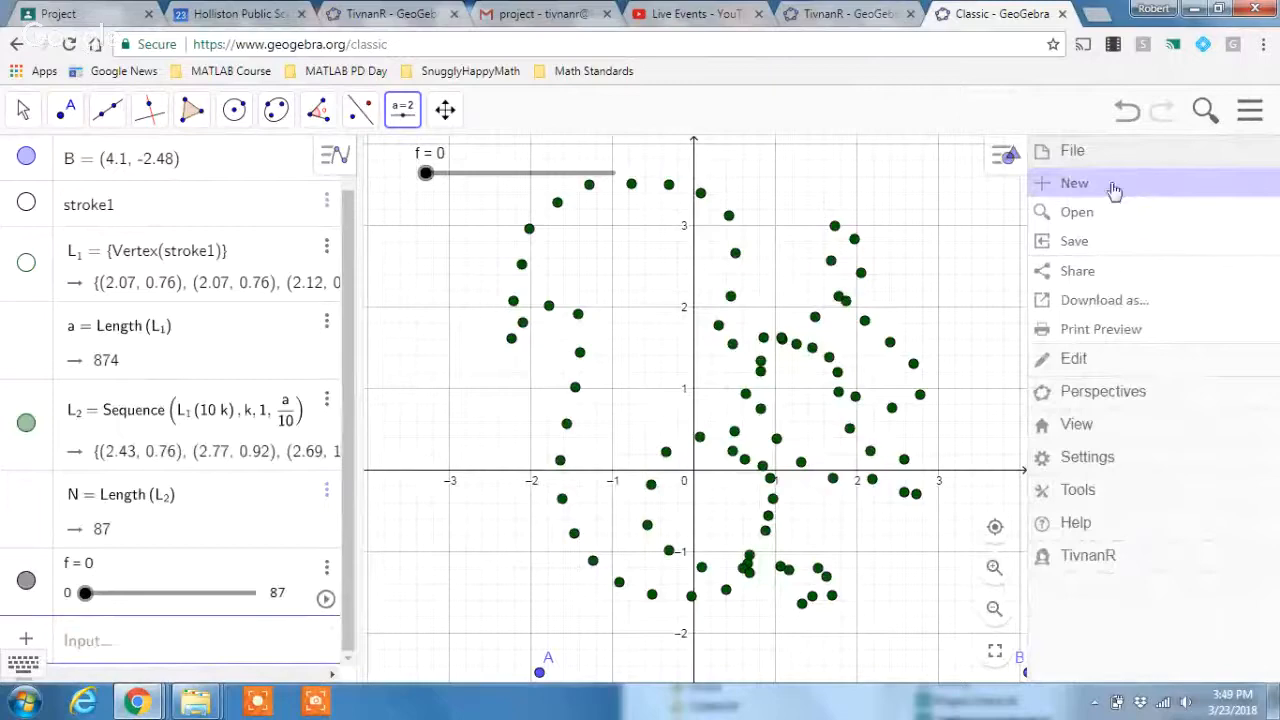
click(1097, 458)
click(1195, 368)
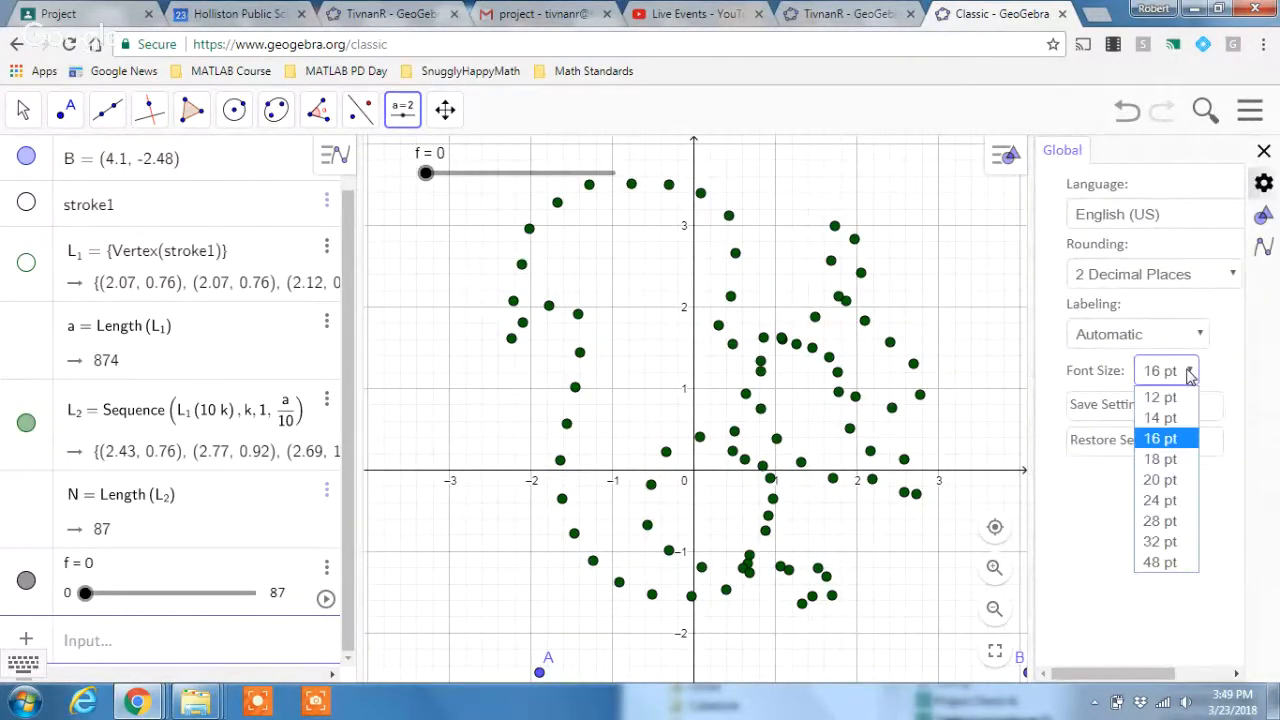
click(1157, 500)
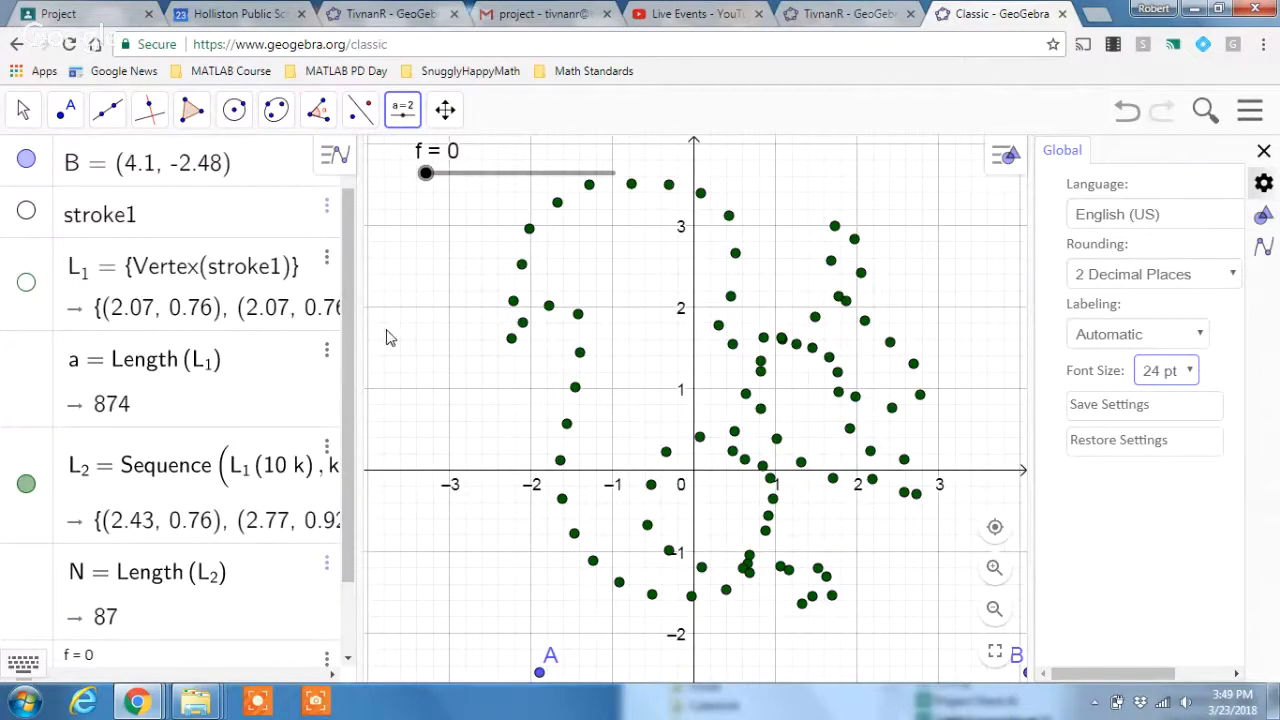
Widen the algebra view, shrink the settings pane away, and zoom the graphics out until the squirrel and points A and B fit.
drag(363, 334, 686, 349)
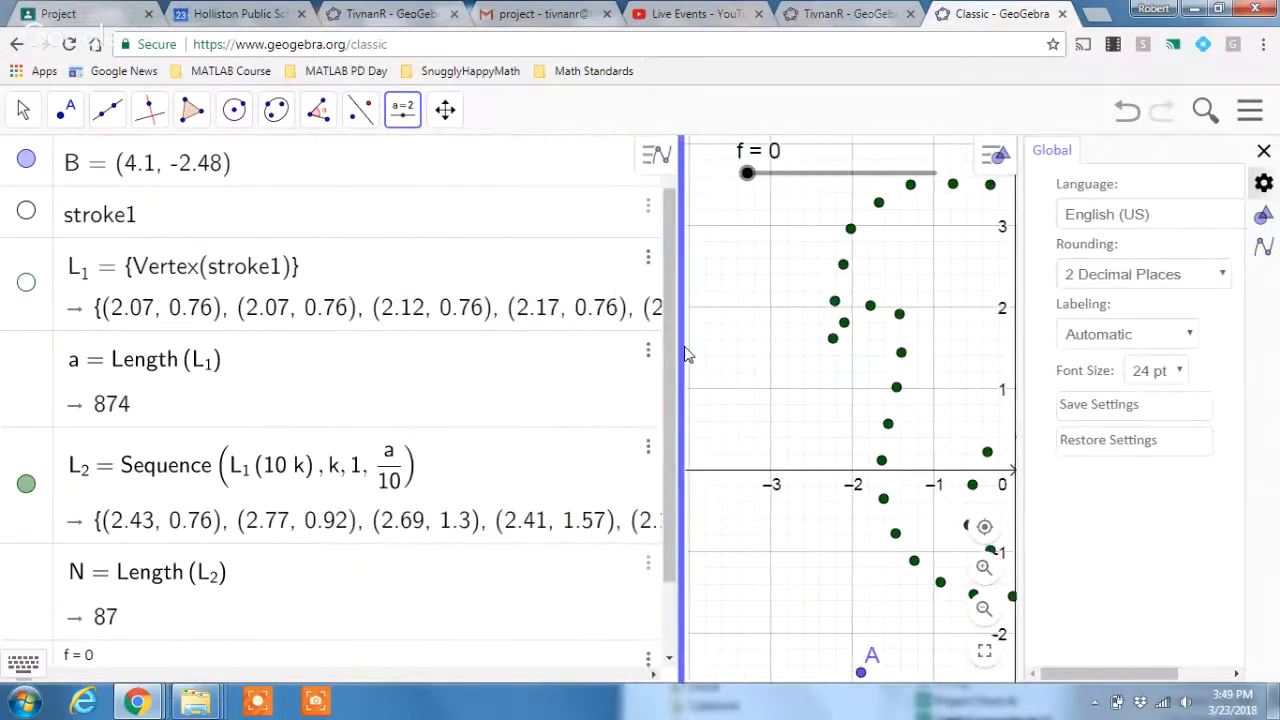
drag(949, 287, 1262, 290)
click(1203, 610)
click(1203, 610)
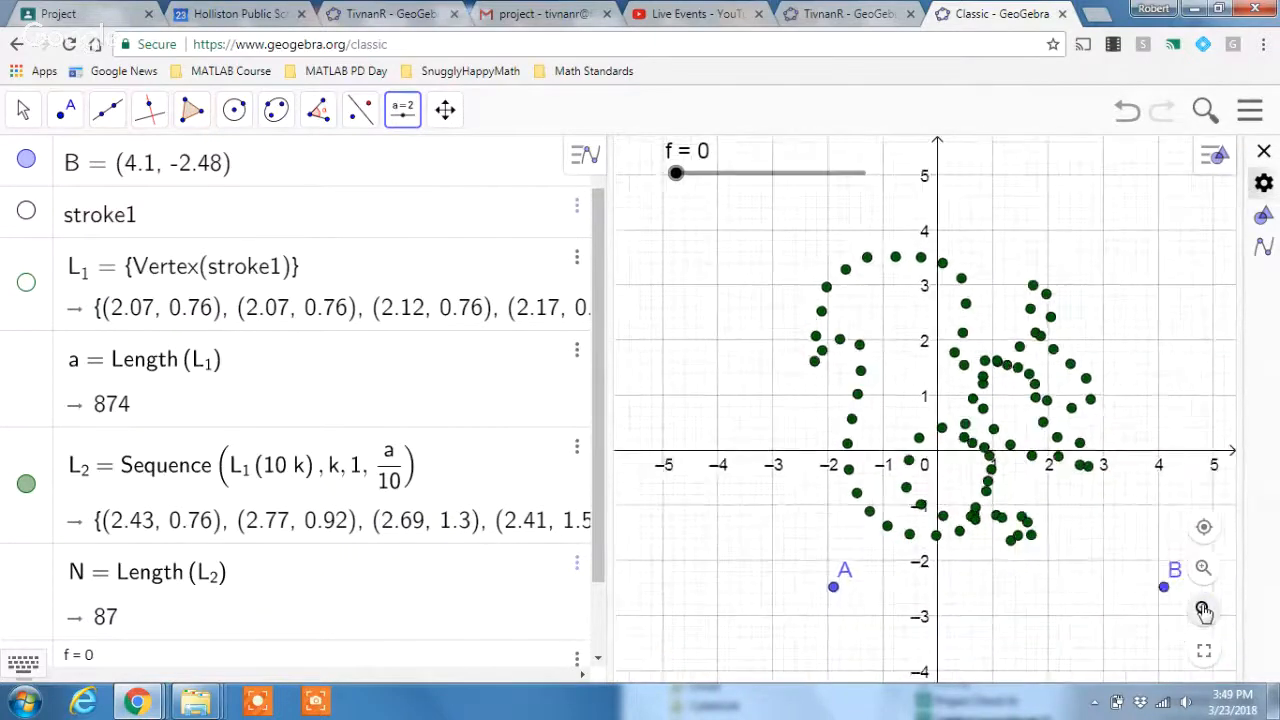
click(1203, 610)
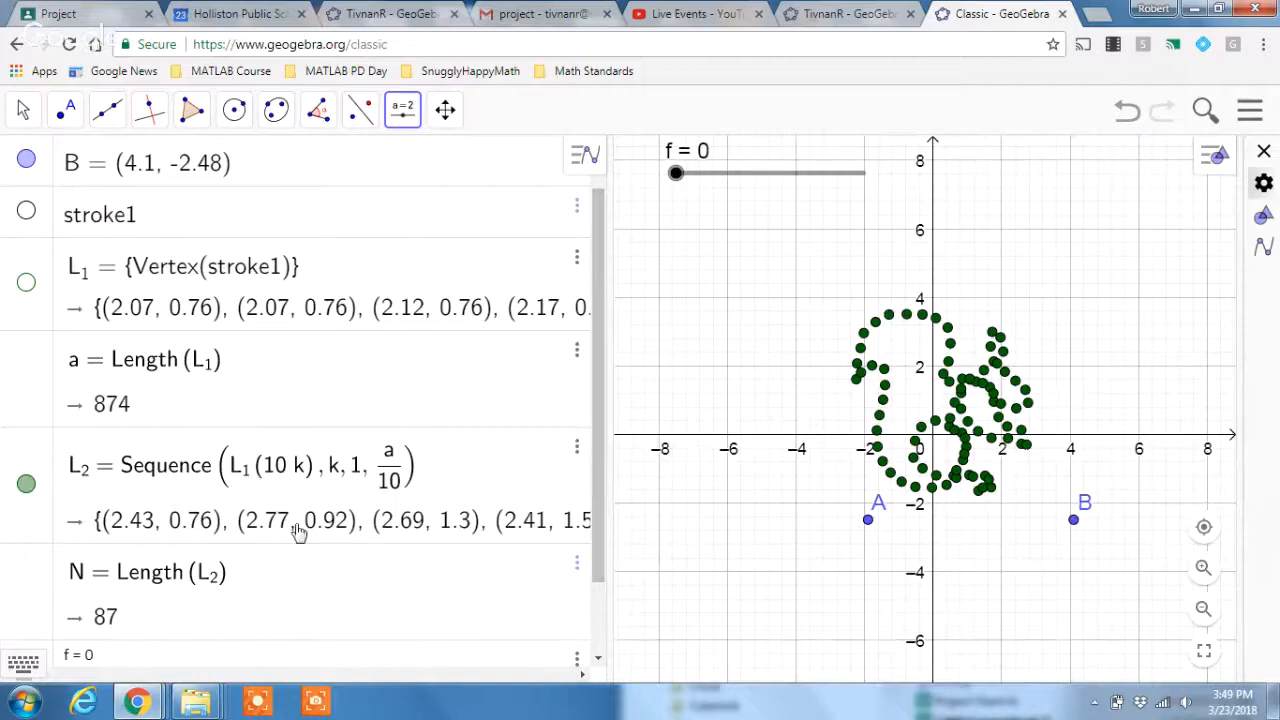
Begin a new algebra entry below slider f defining L_3 as a sequence() command with empty parentheses.
scroll(277, 607, down, 2)
click(152, 644)
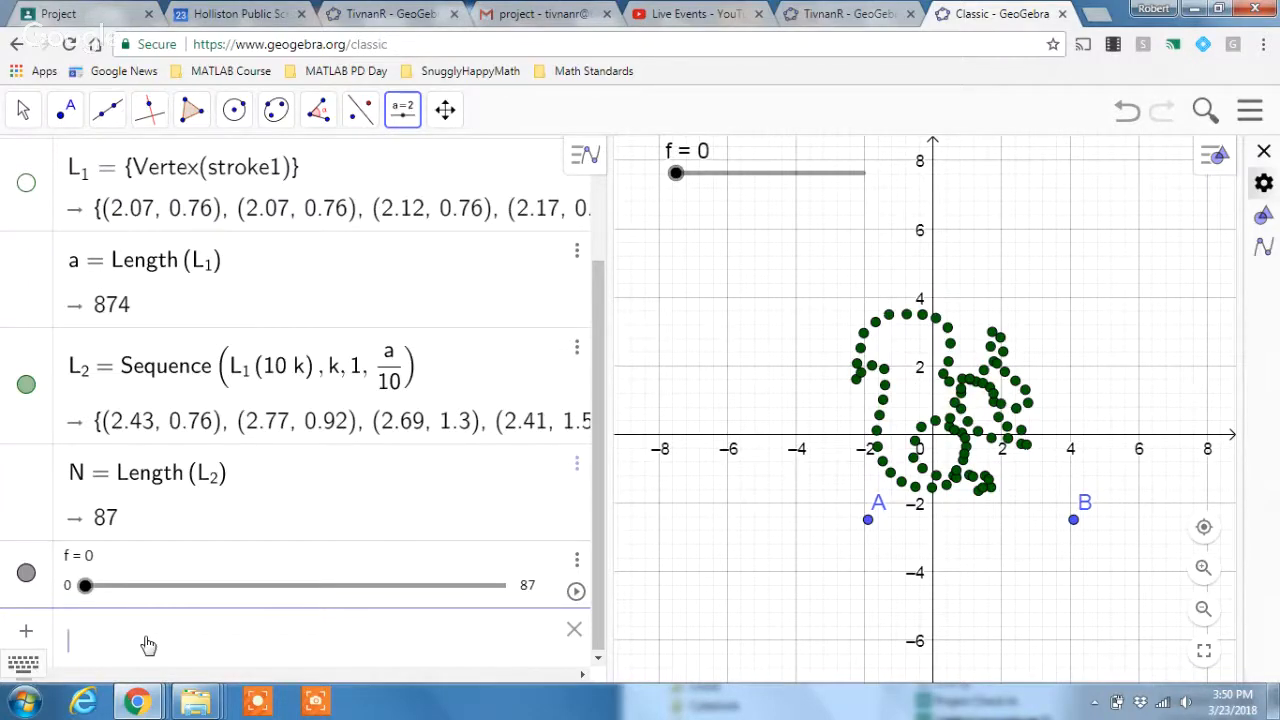
text(L)
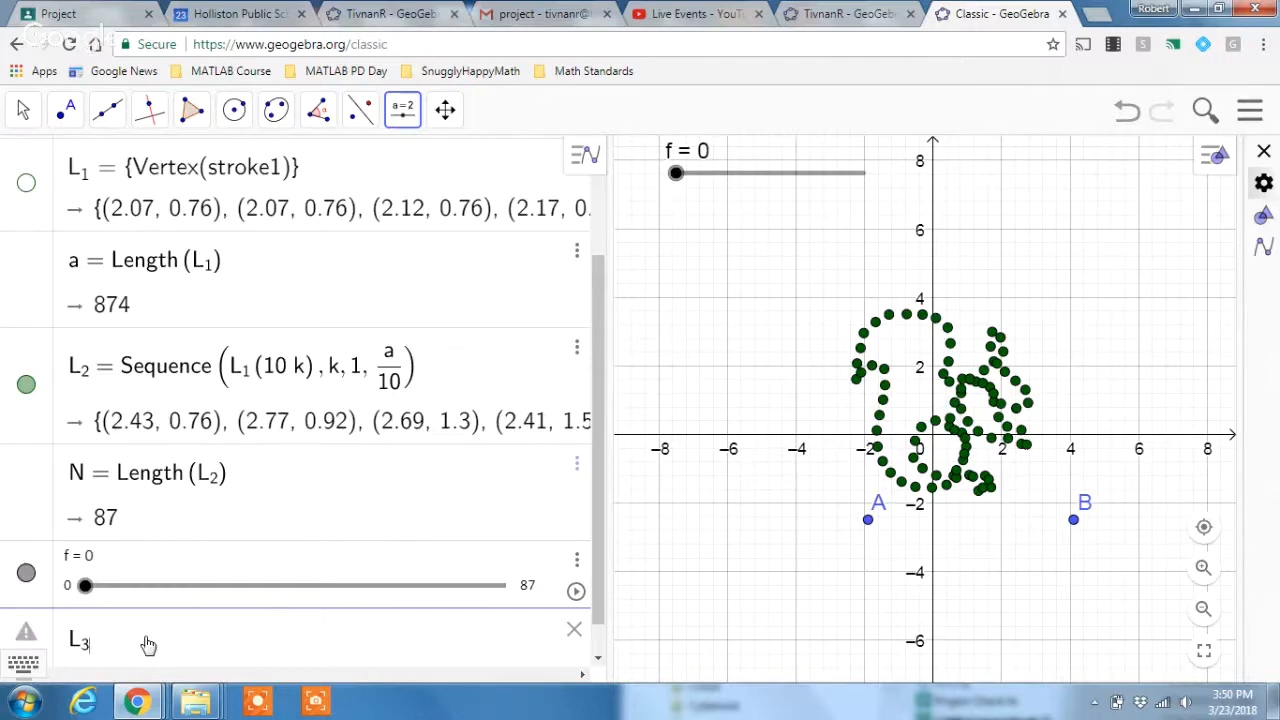
text(_3 = sequenc)
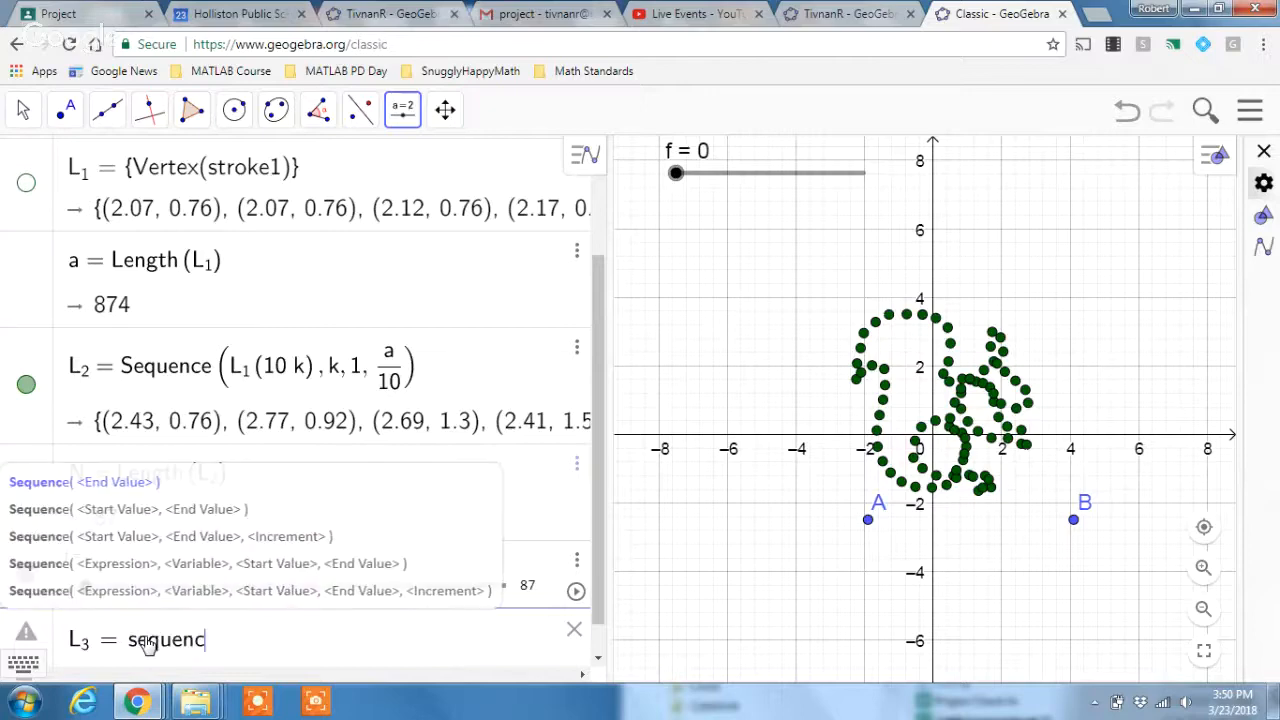
text(ed()
key(BackSpace)
key(BackSpace)
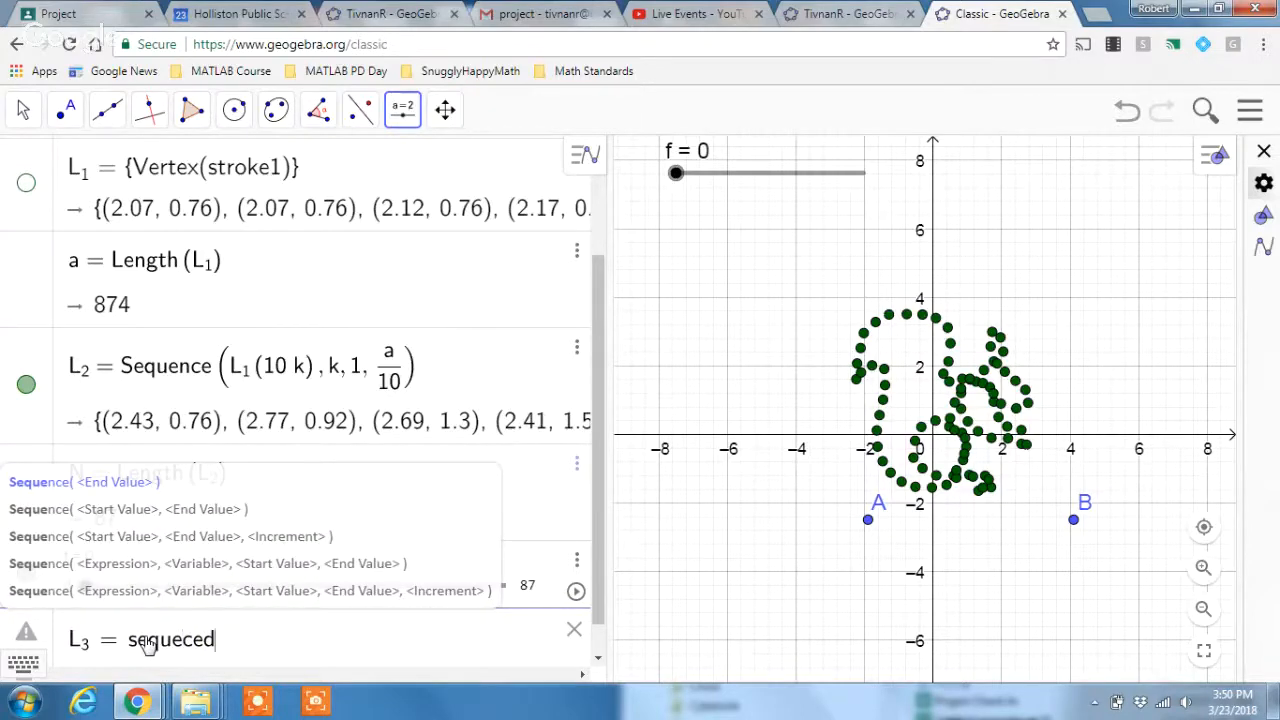
key(BackSpace)
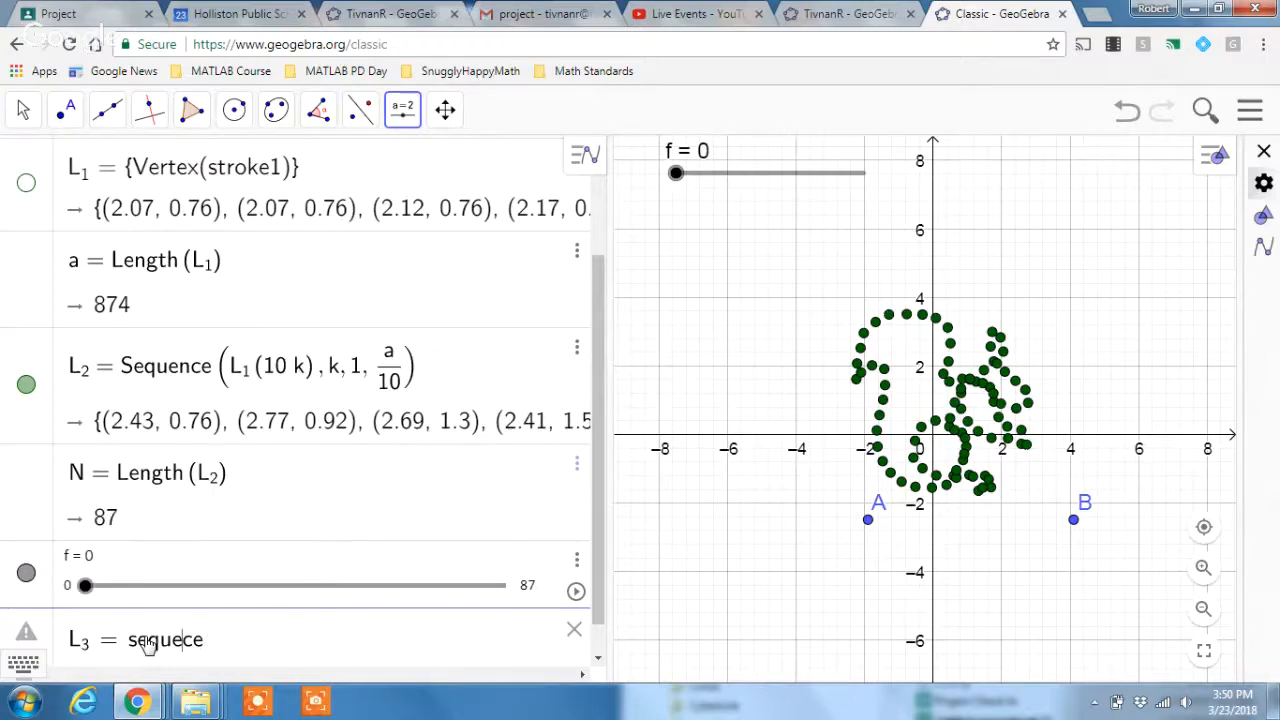
text(n)
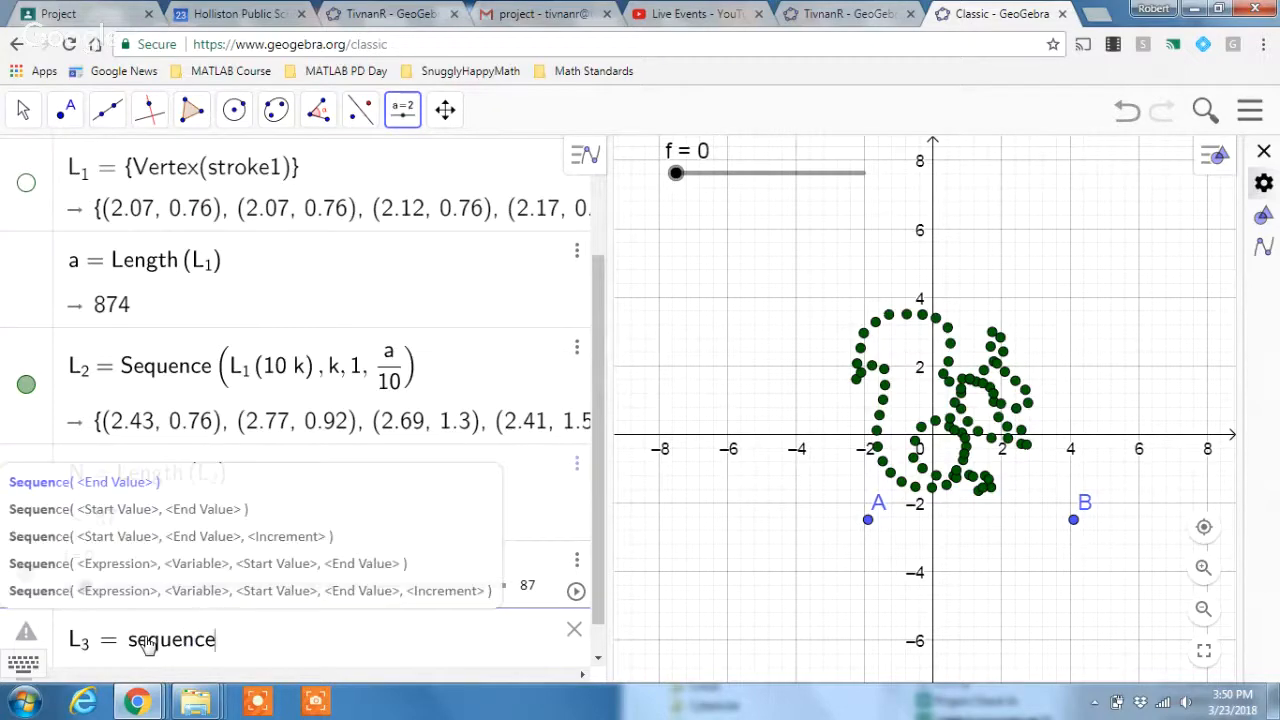
text(())
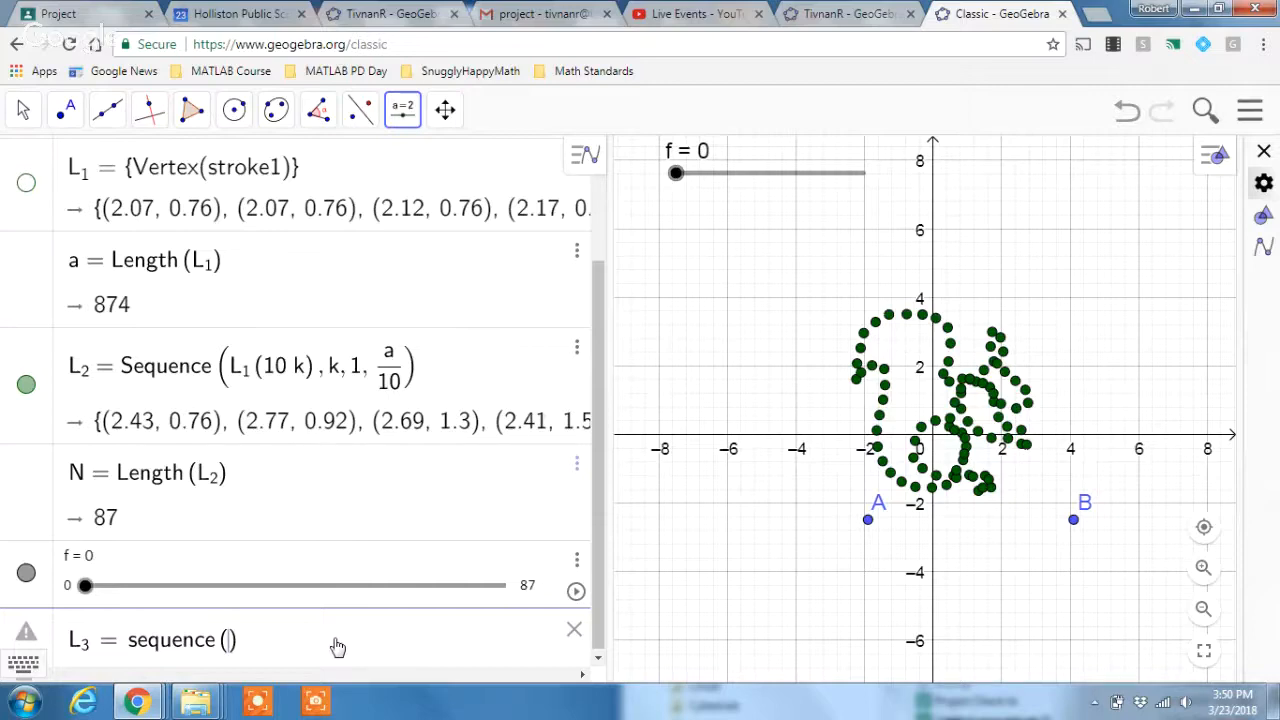
Enter L_2(k+1) as the first factor of the L_3 sequence expression.
text(L)
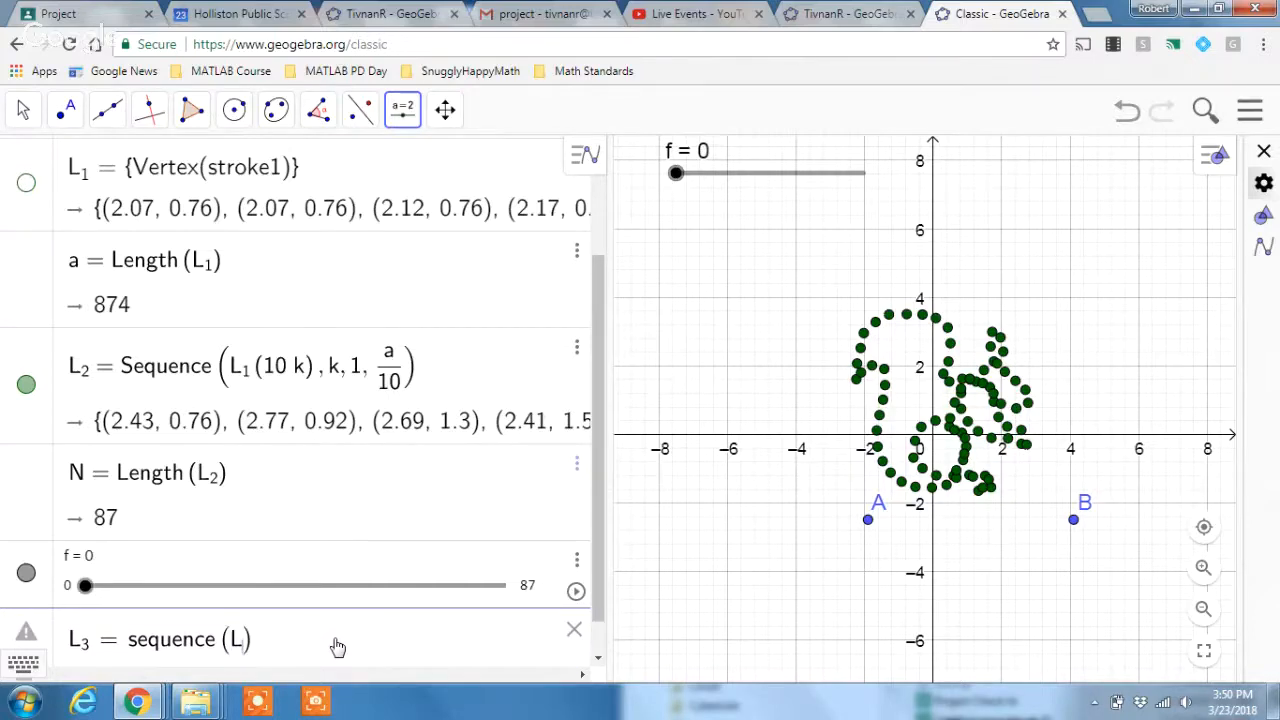
text(_2)
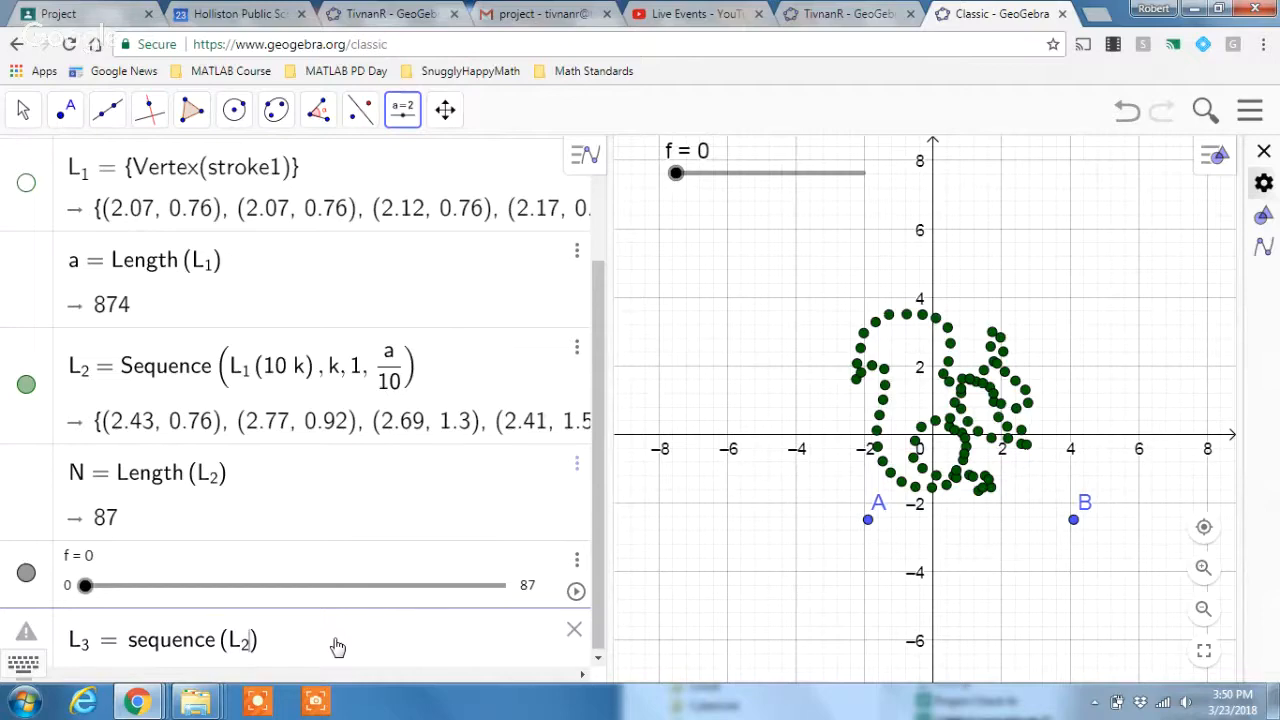
text((k))
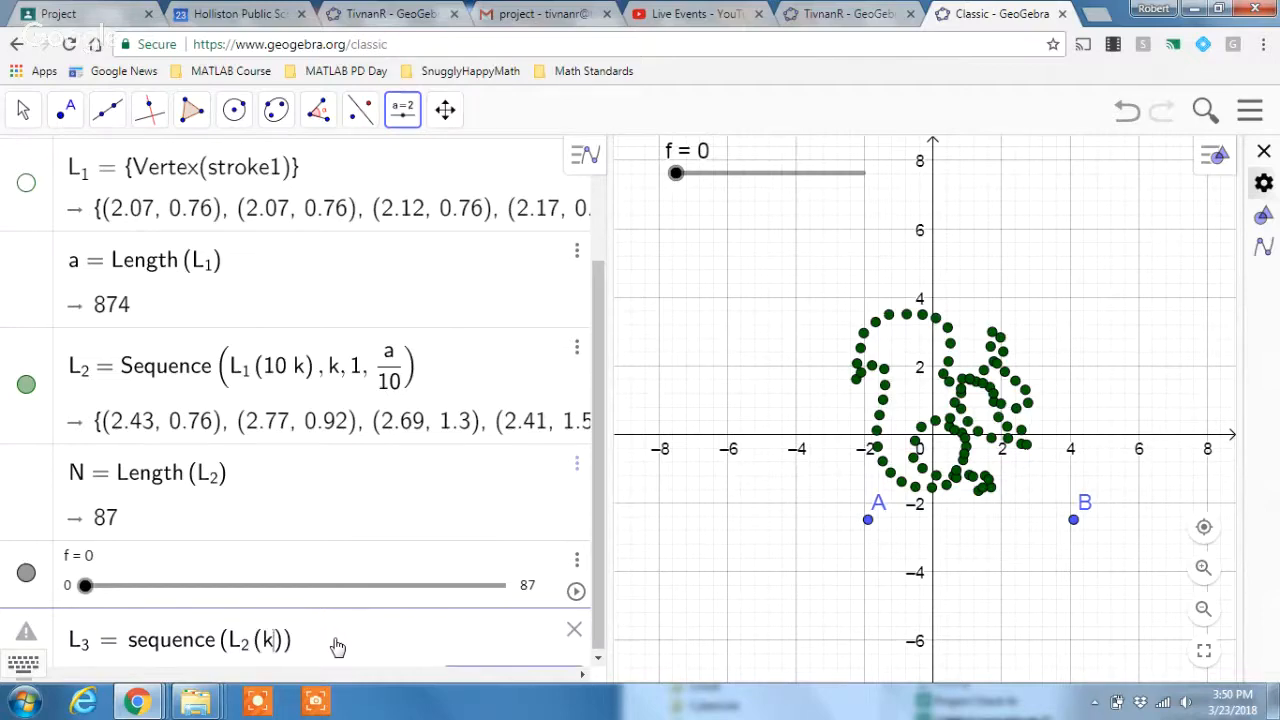
text(+1)
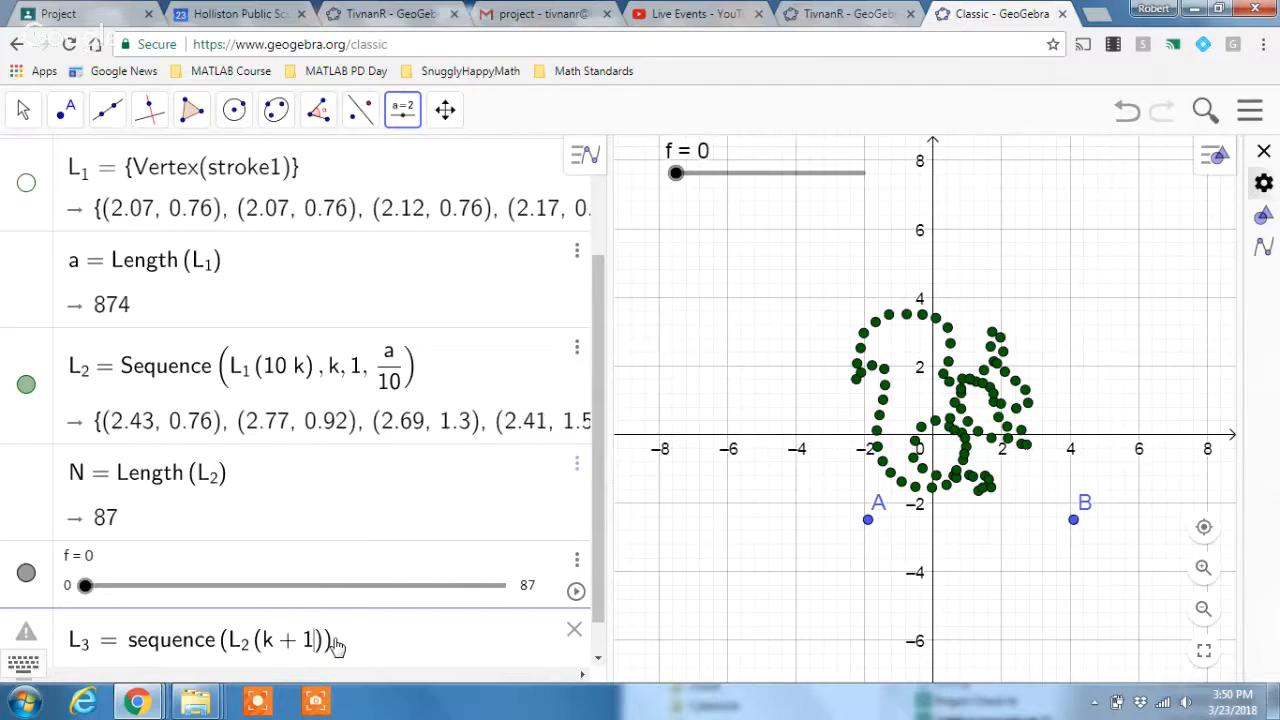
text())
Multiply L_2(k+1) by e raised to -i·2·π·k/N, using the imaginary unit and π symbols.
click(25, 666)
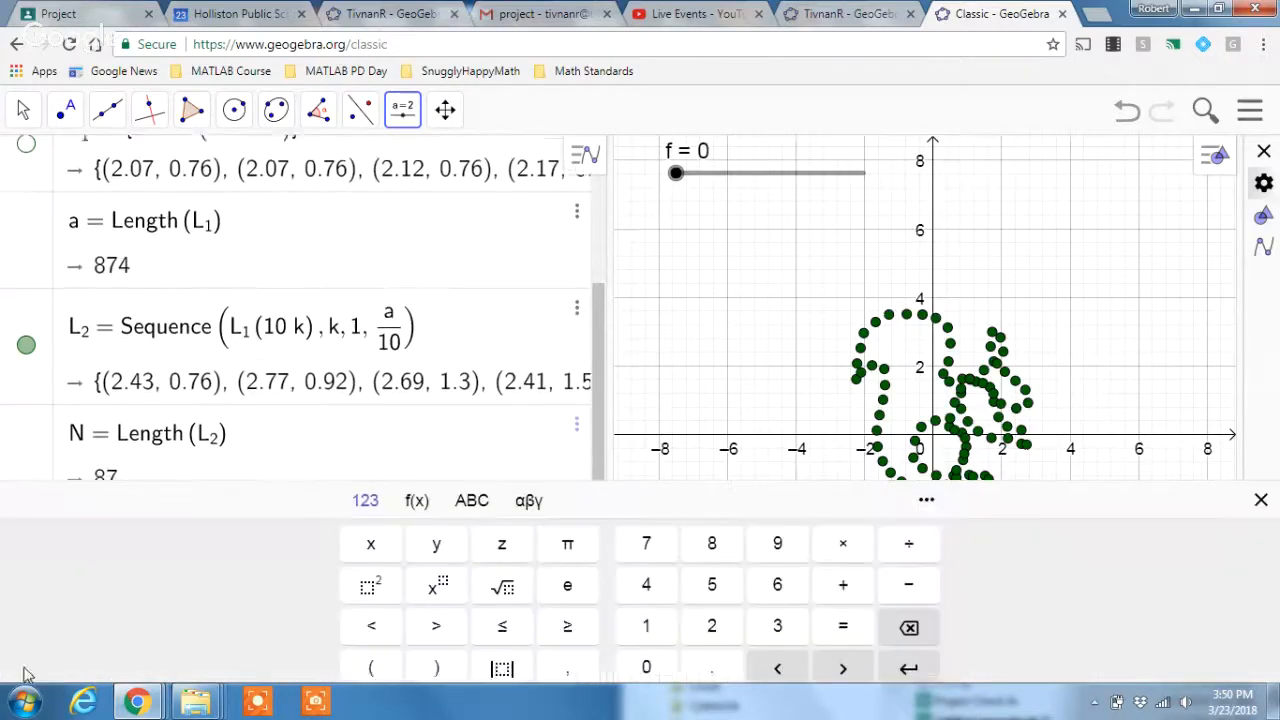
click(417, 492)
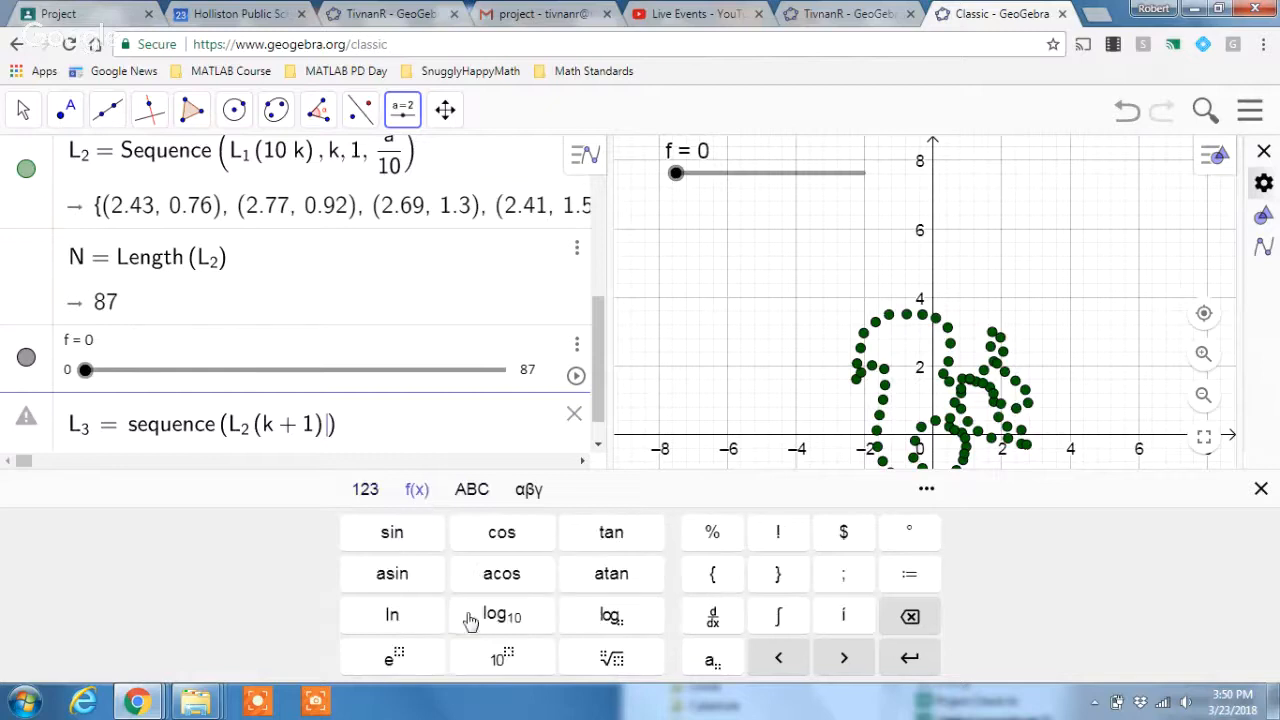
click(393, 660)
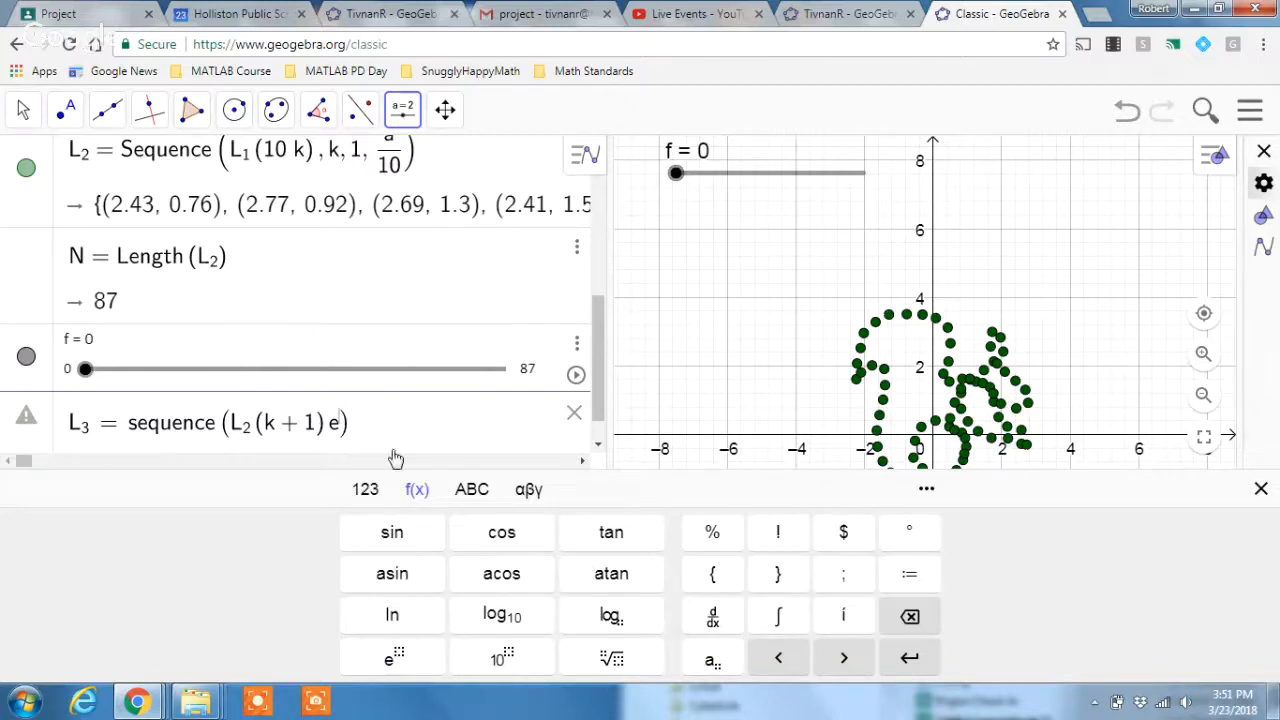
text(^-)
click(846, 618)
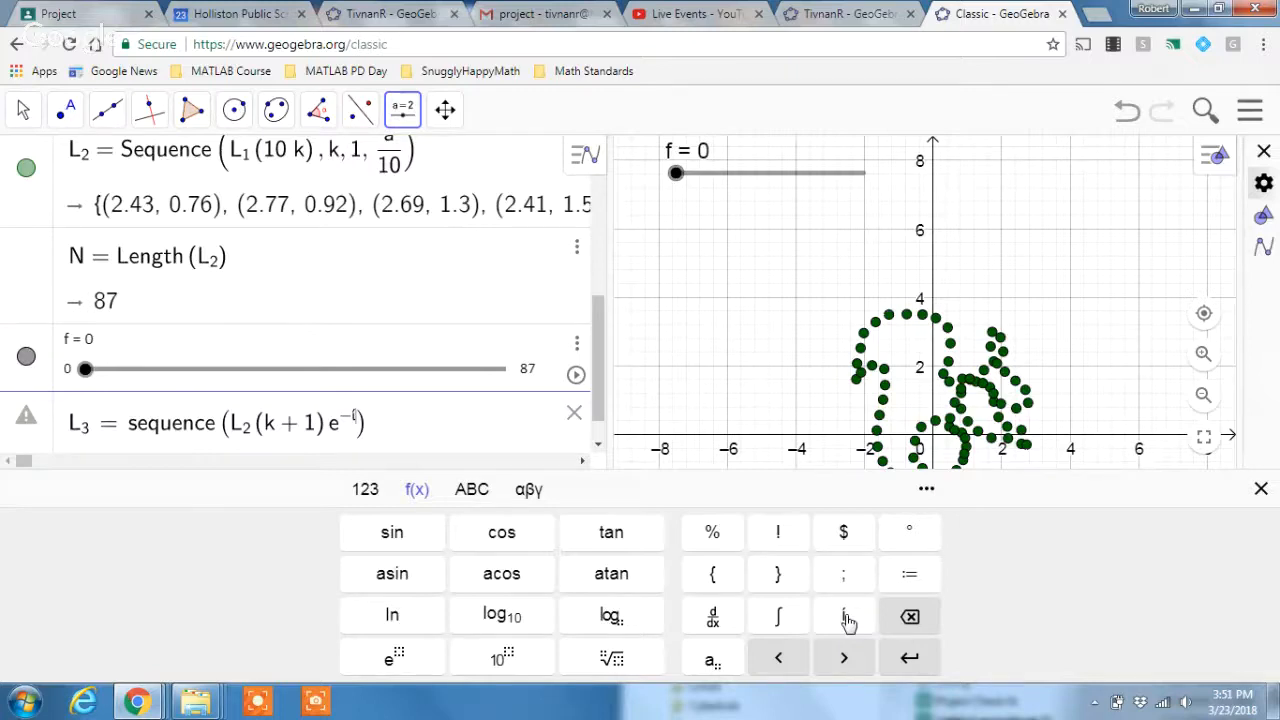
click(368, 490)
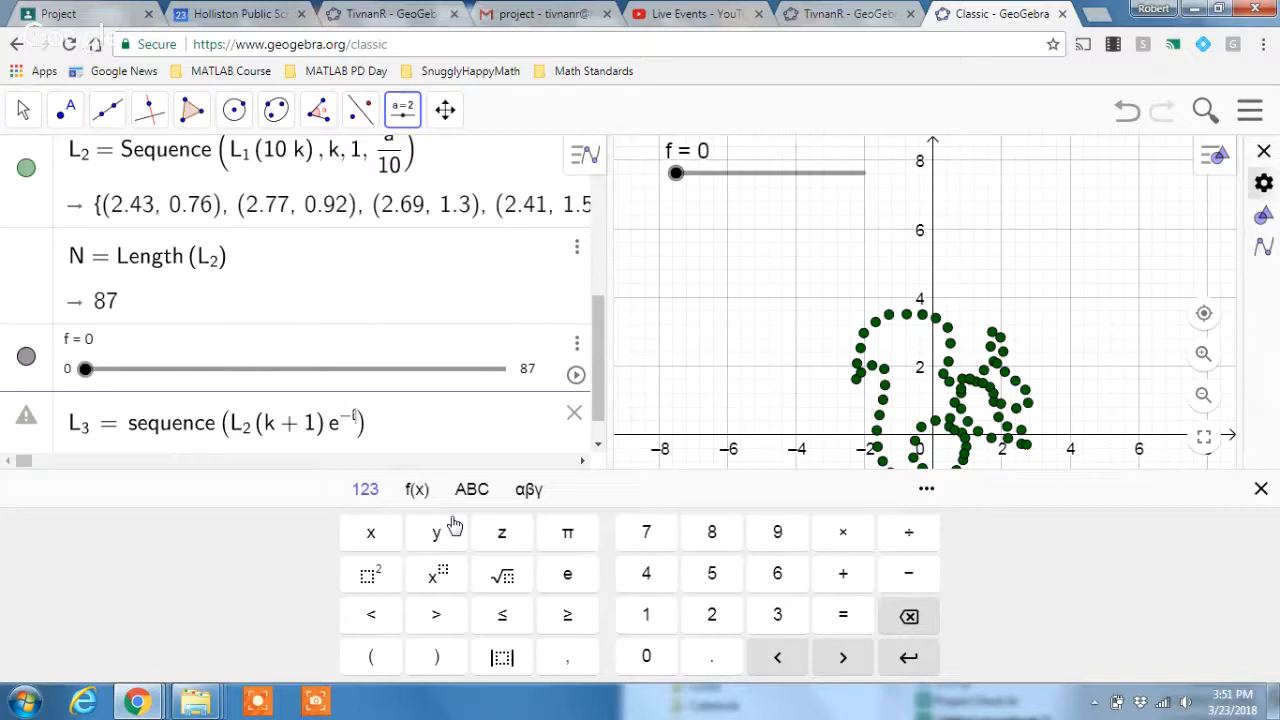
text(*)
text(2)
text(*)
click(568, 540)
text(*)
text(k)
text(/N)
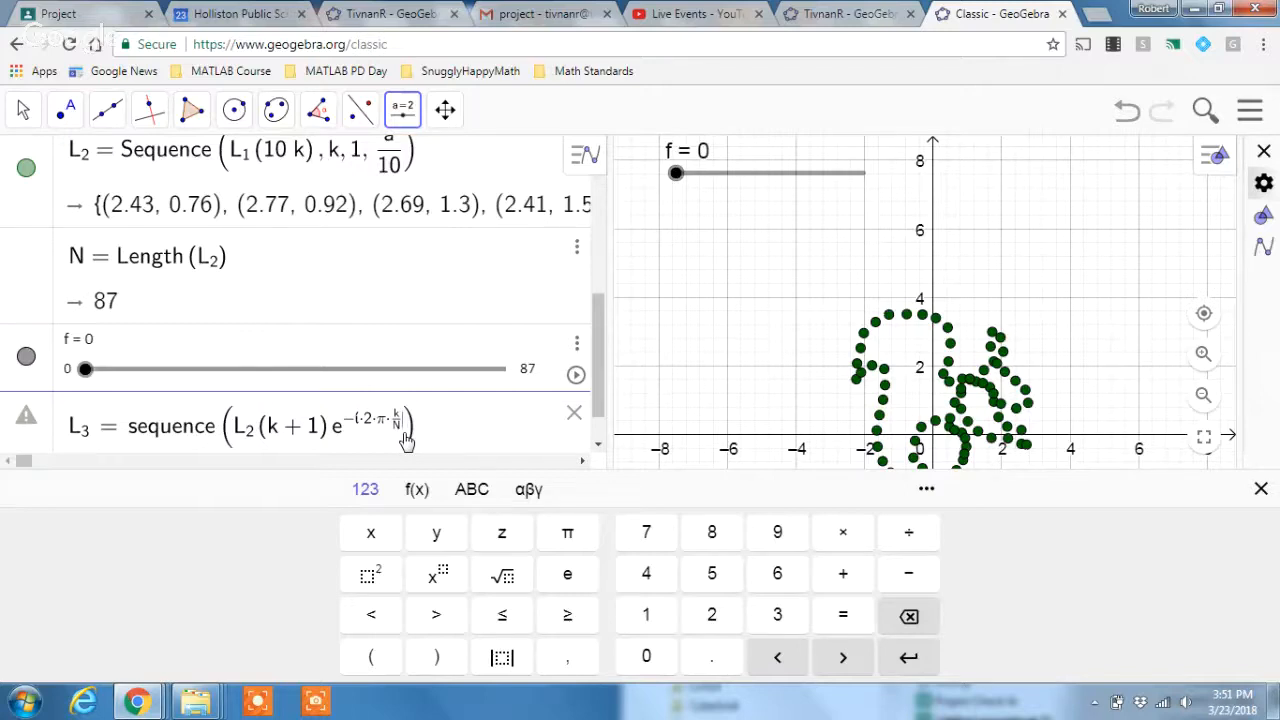
Complete the L_3 sequence with variable k running from 0 to N-1 and create it.
text(,)
key(BackSpace)
text(, k,0m)
key(BackSpace)
text(,)
text(N-1)
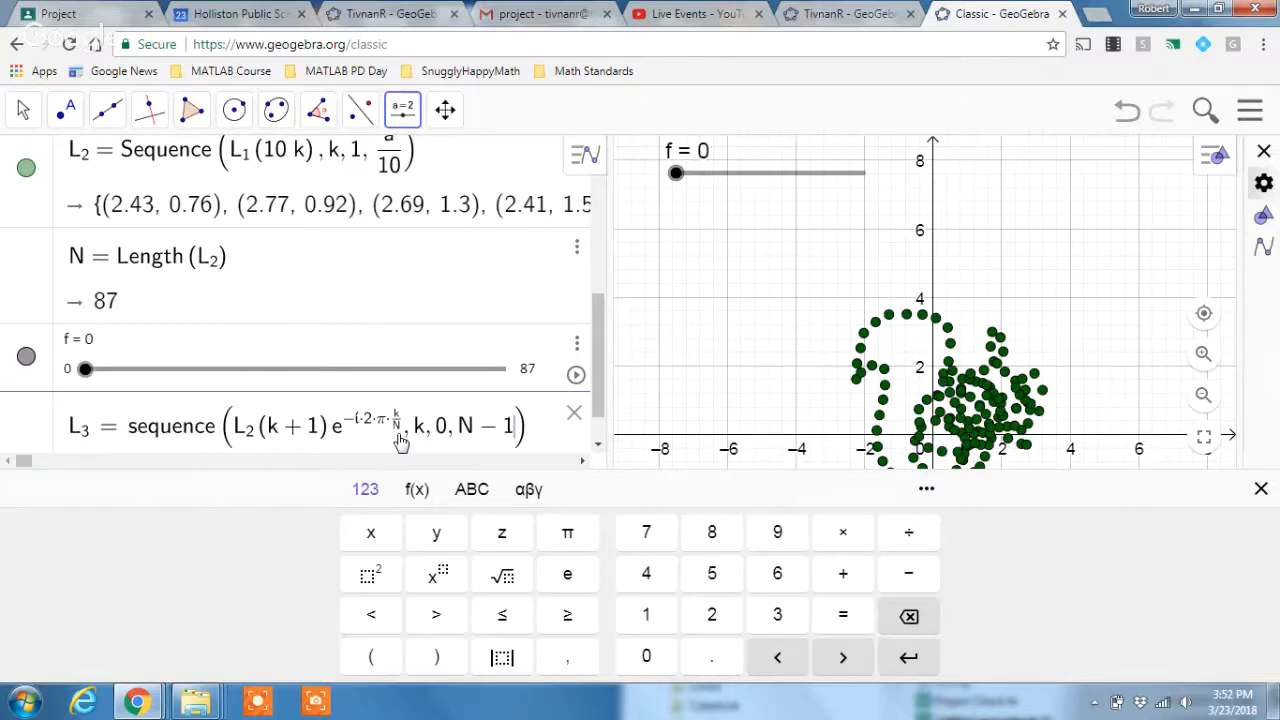
text())
key(Return)
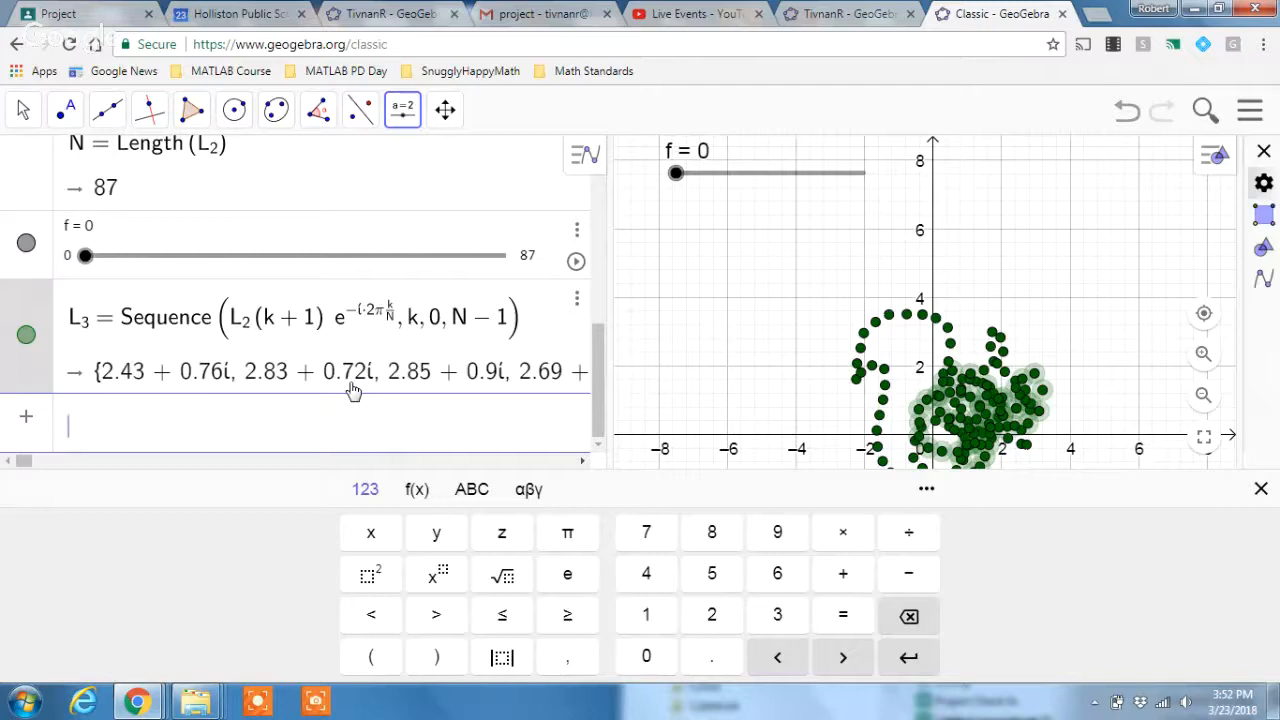
Insert the factor f before k/N in the exponent of L_3 and apply the change.
click(385, 318)
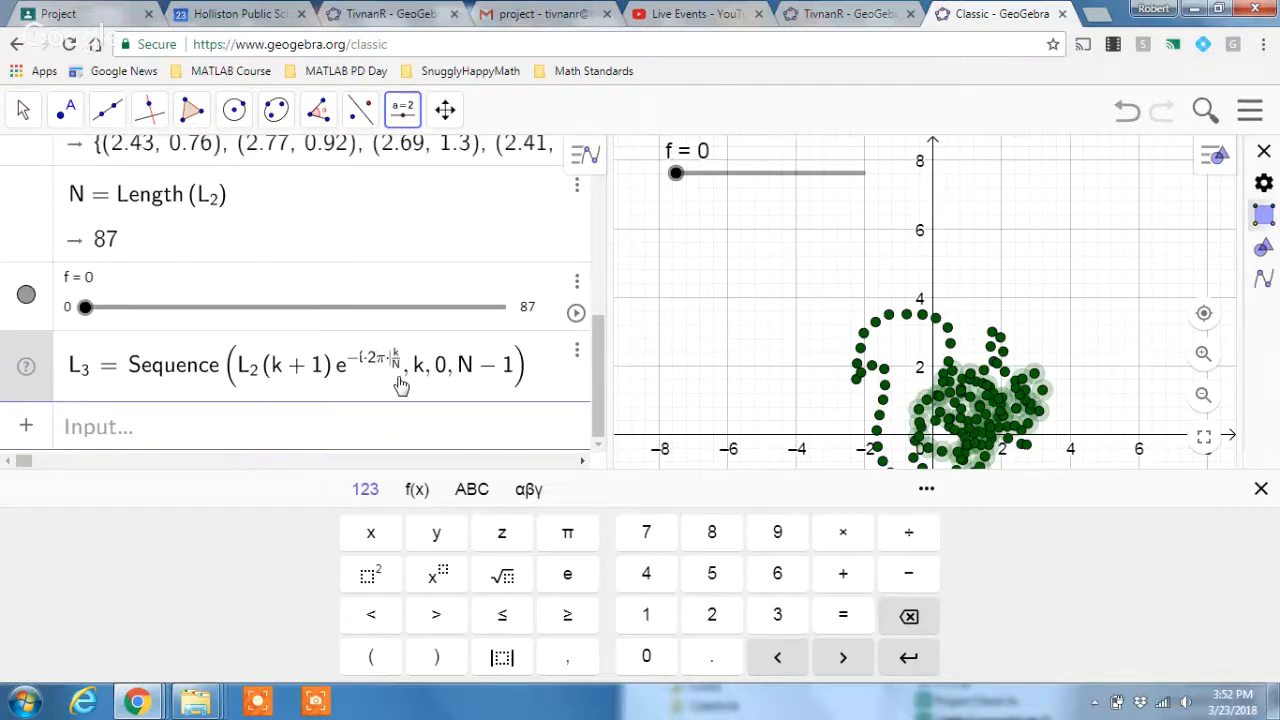
text(f )
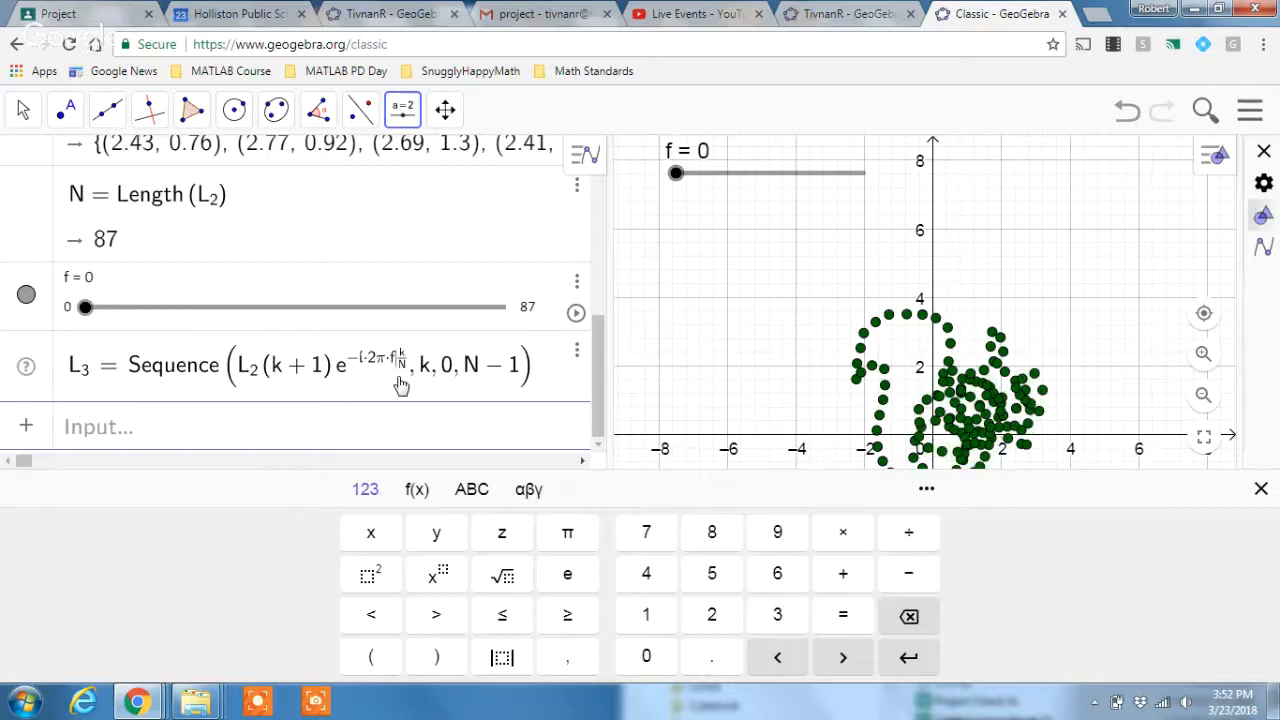
text(*()
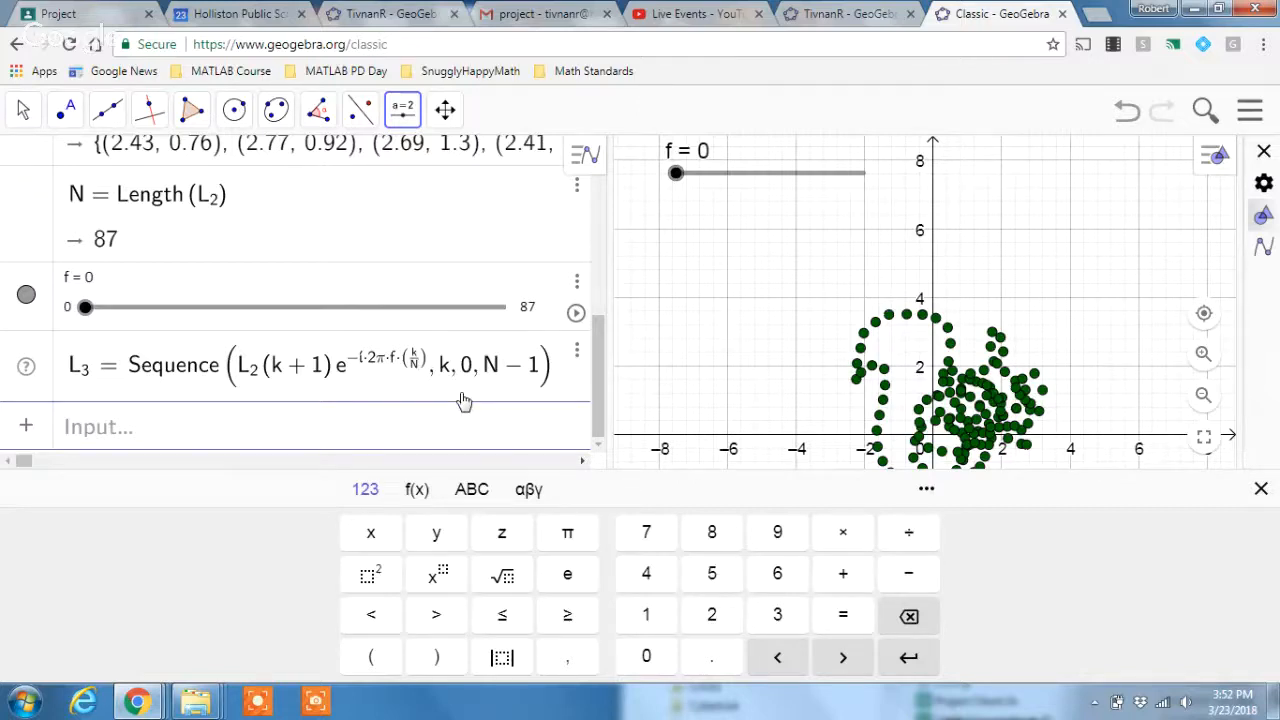
key(Return)
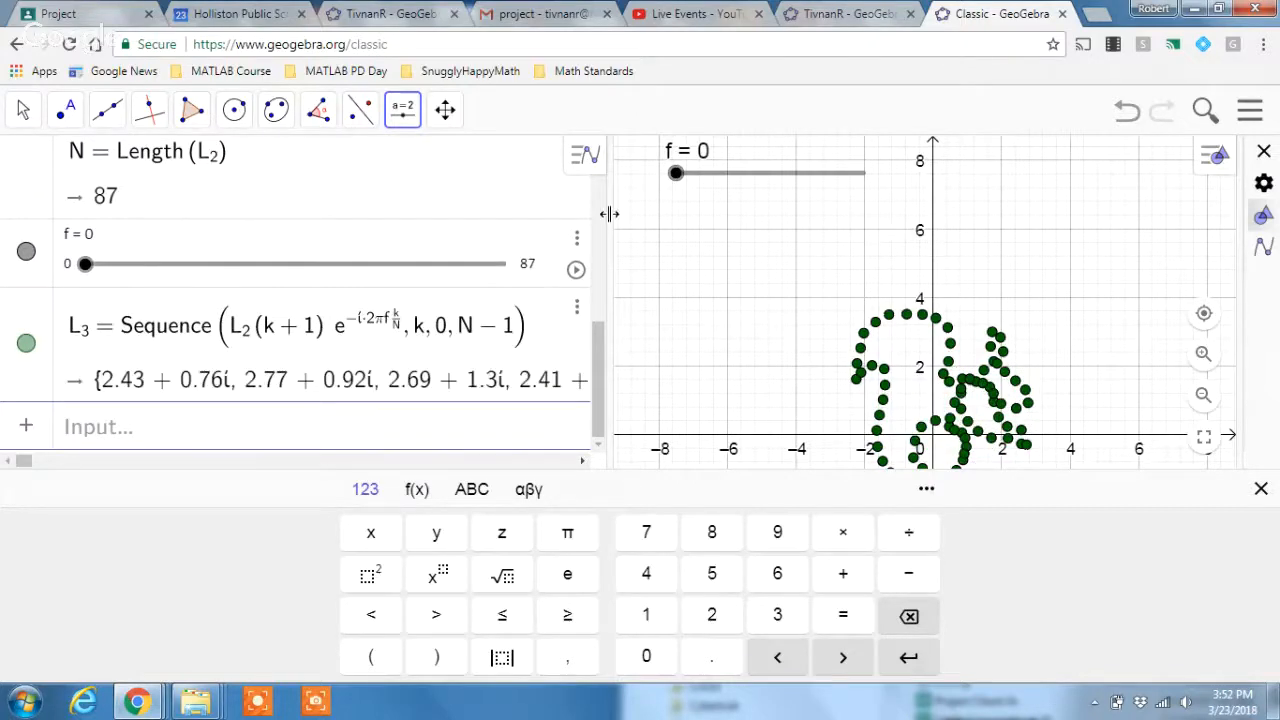
Hide the L_2 points in the graphics view.
scroll(246, 309, up, 3)
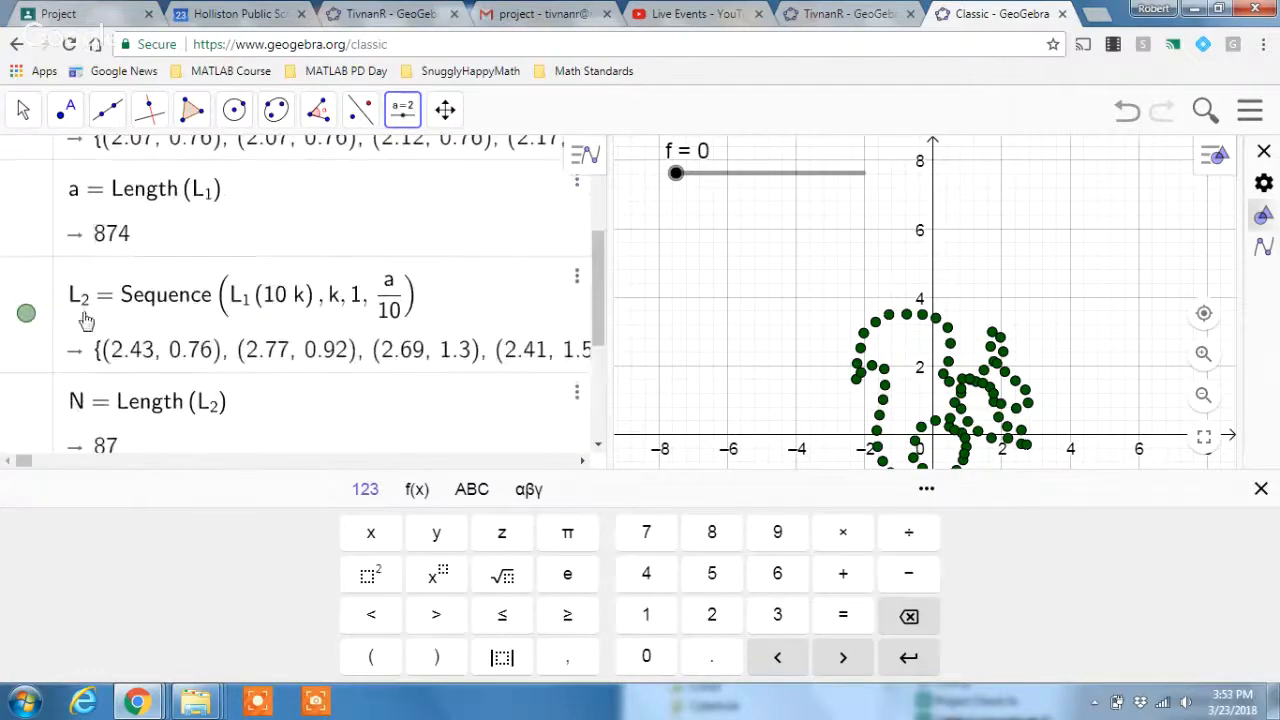
click(36, 320)
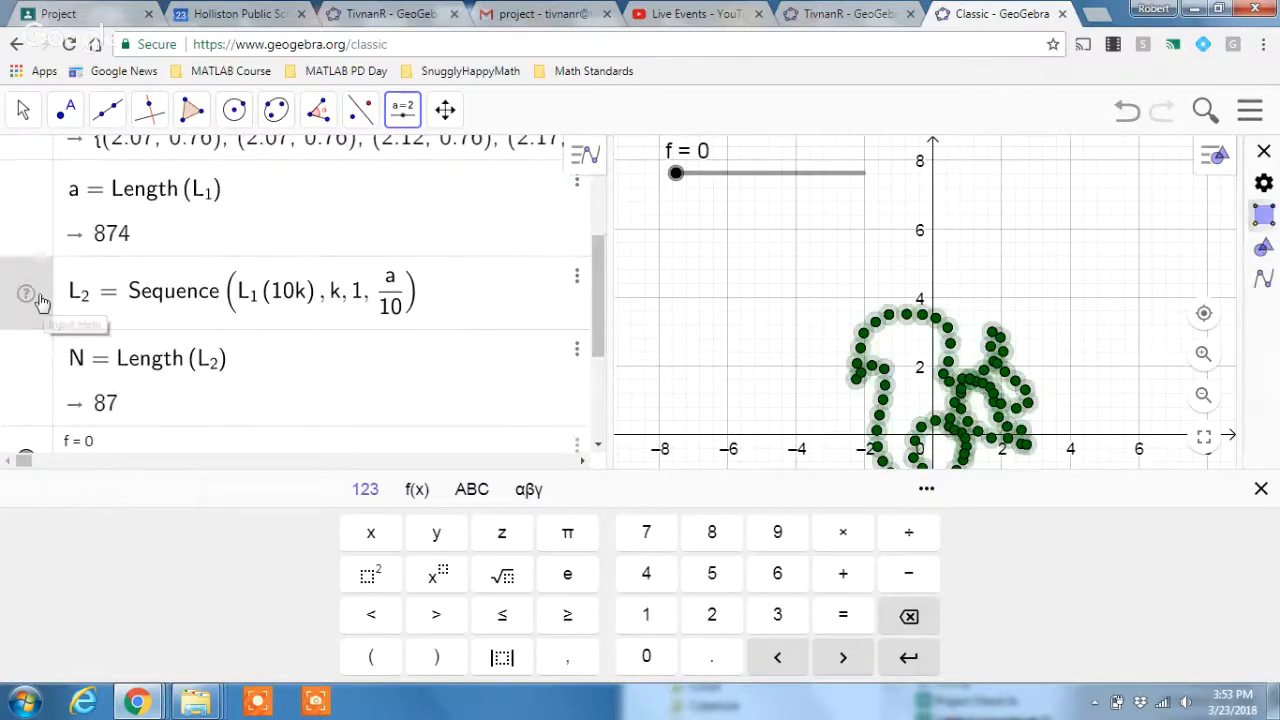
key(Return)
scroll(205, 327, down, 3)
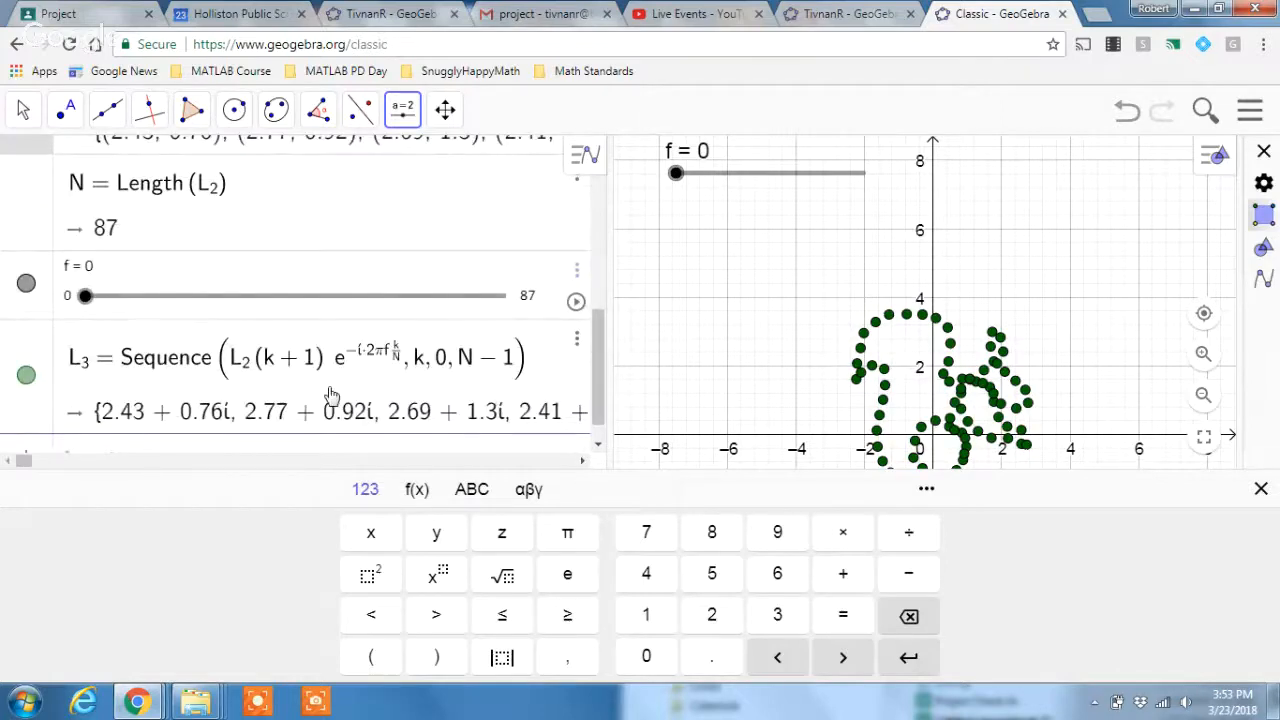
click(677, 178)
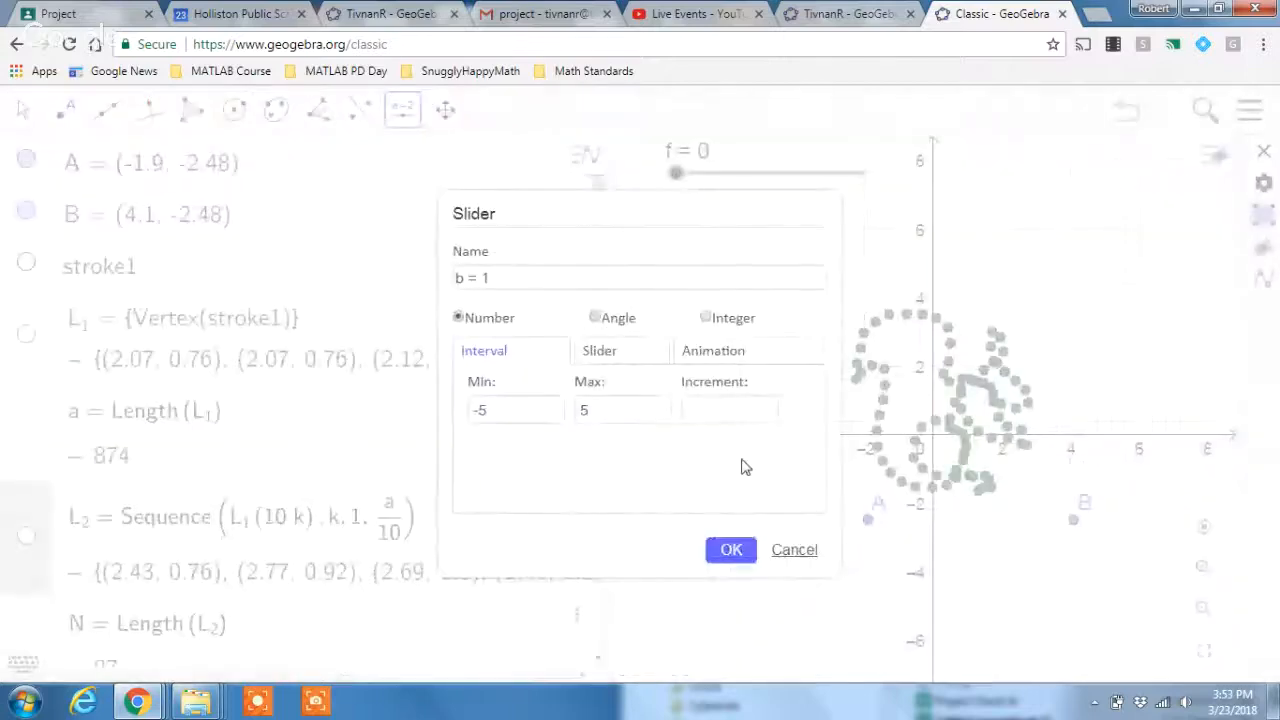
click(804, 558)
With the Move tool, increase slider f gradually from 0 to 8.8 and examine how the L_3 points rearrange.
click(23, 115)
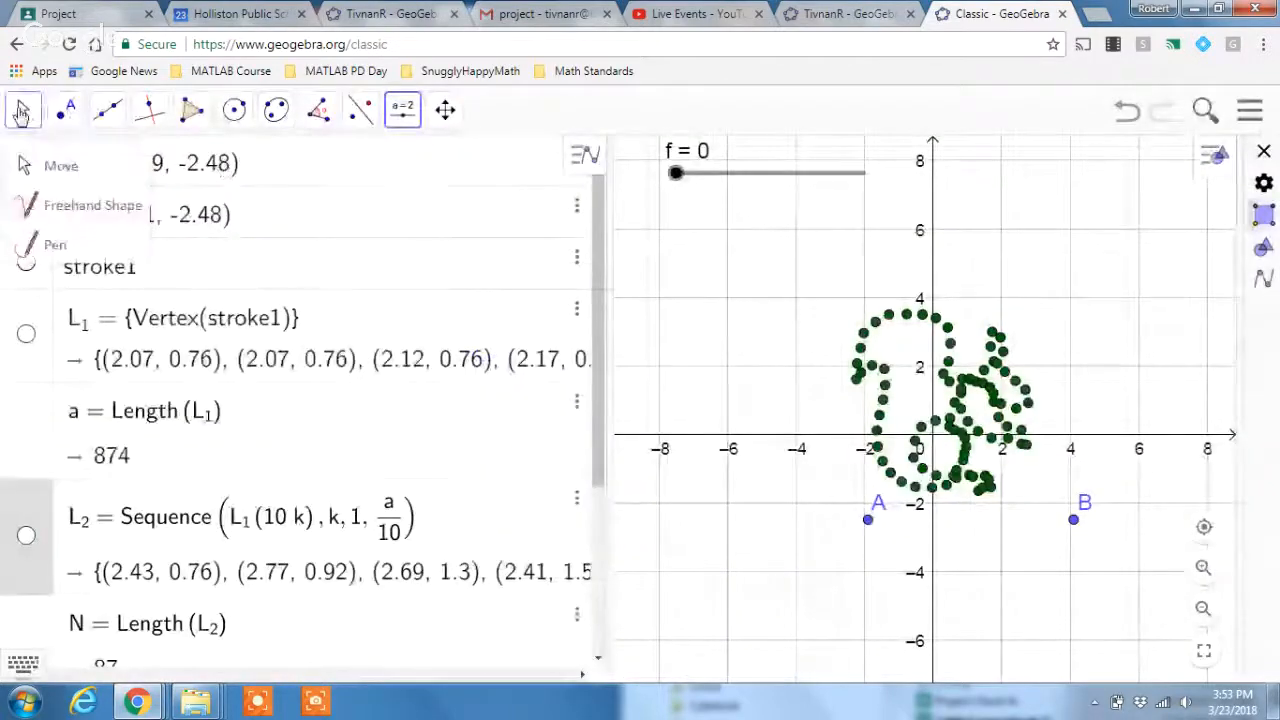
click(676, 176)
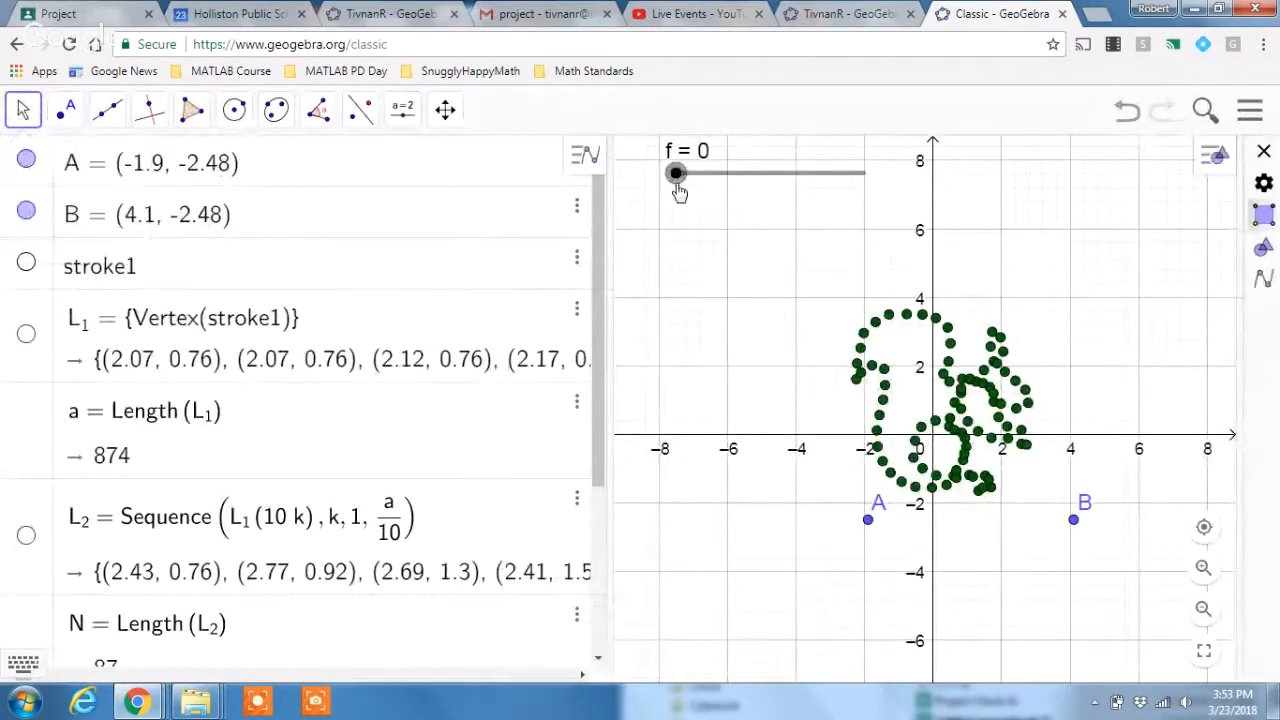
key(Right)
key(Right)
key(Left)
key(Left)
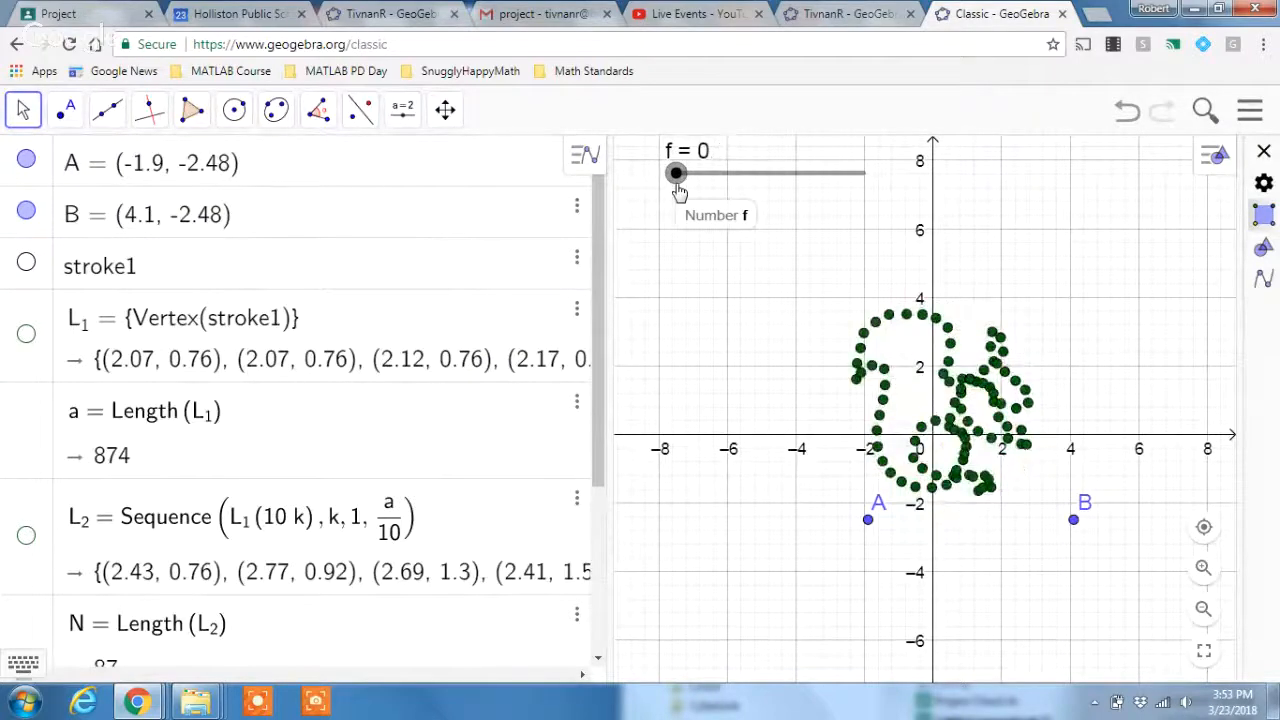
key(Right)
key(Left)
key(Right)
key(Right)
key(Right)
key(Right)
key(Right)
key(Right)
key(Right)
key(Right)
key(Right)
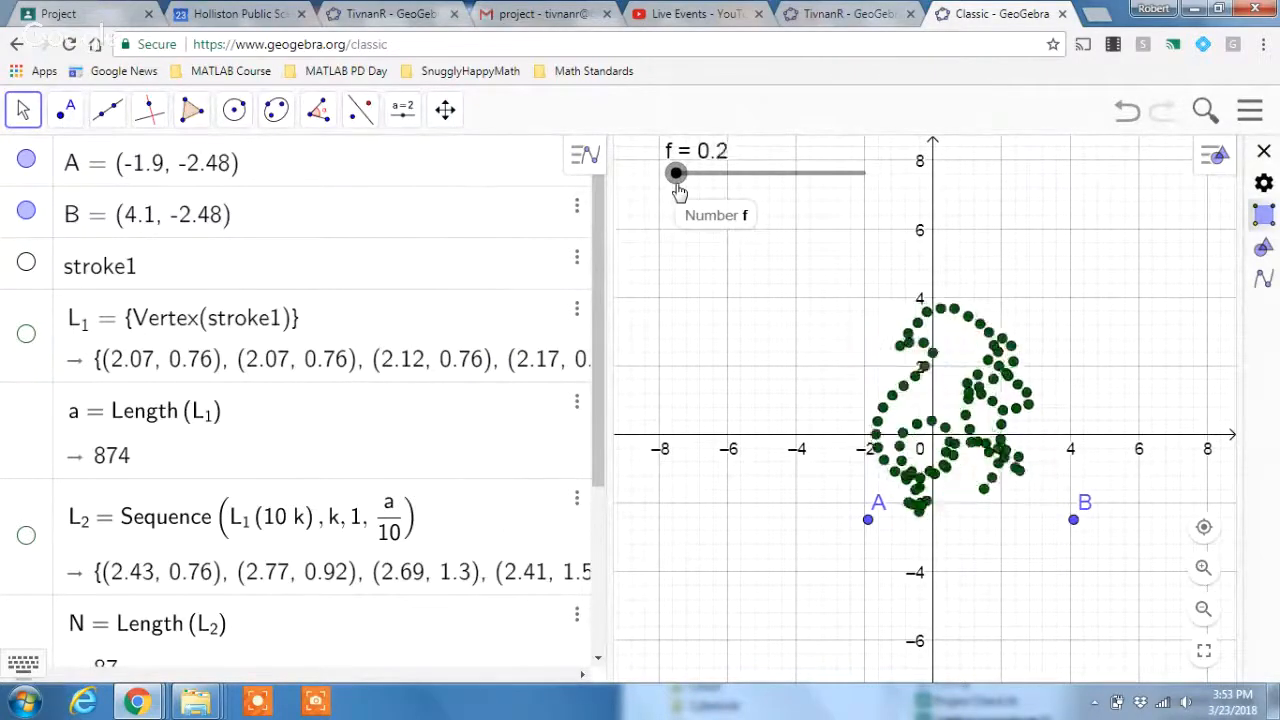
key(Right)
key(Right)
key(Right)
key(Right)
key(Right)
key(Right)
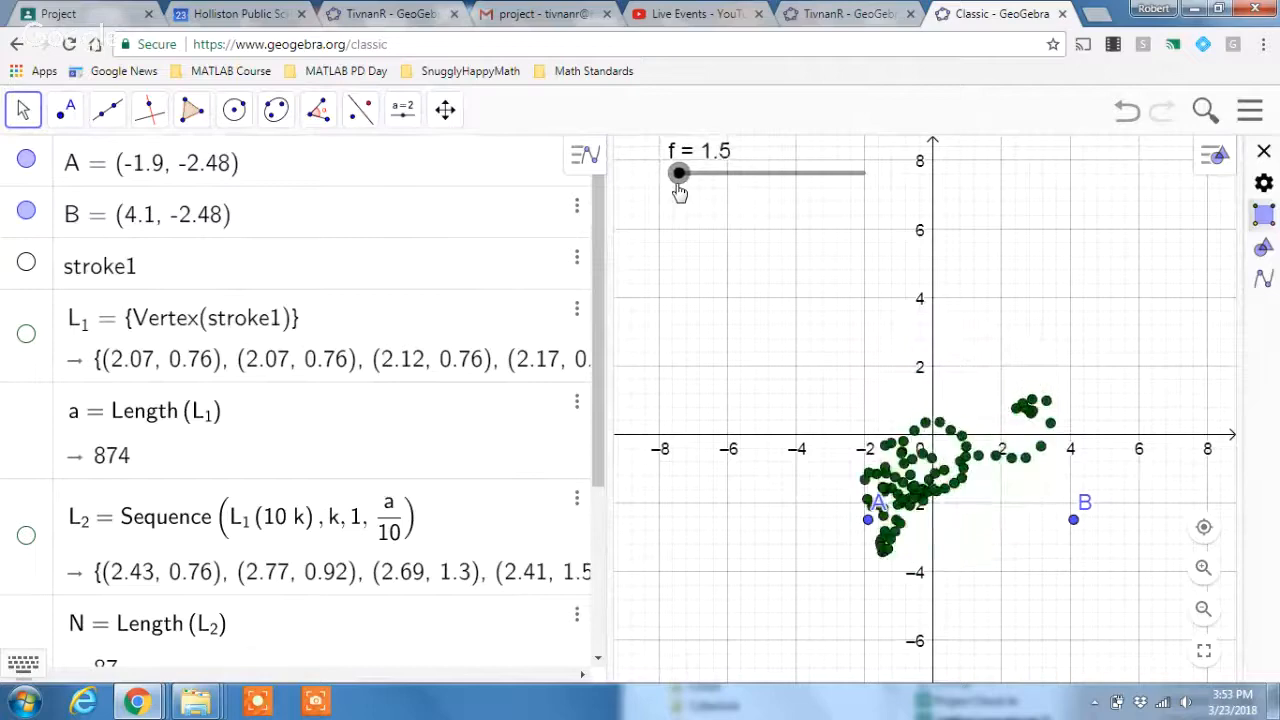
key(Right)
key(Right)
key(Right)
key(Right)
key(Right)
key(Right)
key(Right)
key(Right)
key(Right)
key(Right)
key(Right)
key(Right)
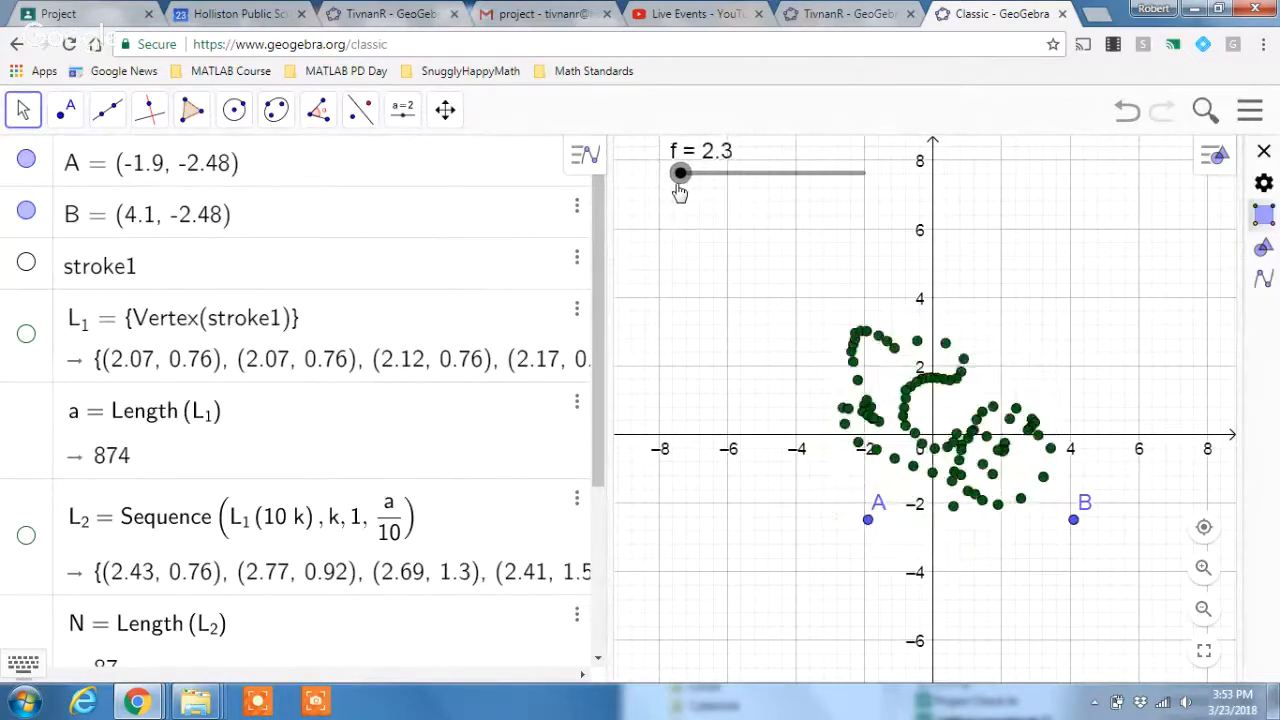
key(Right)
key(Right)
key(Right)
key(Right)
key(Right)
key(Right)
key(Right)
key(Right)
key(Right)
key(Right)
key(Right)
key(Right)
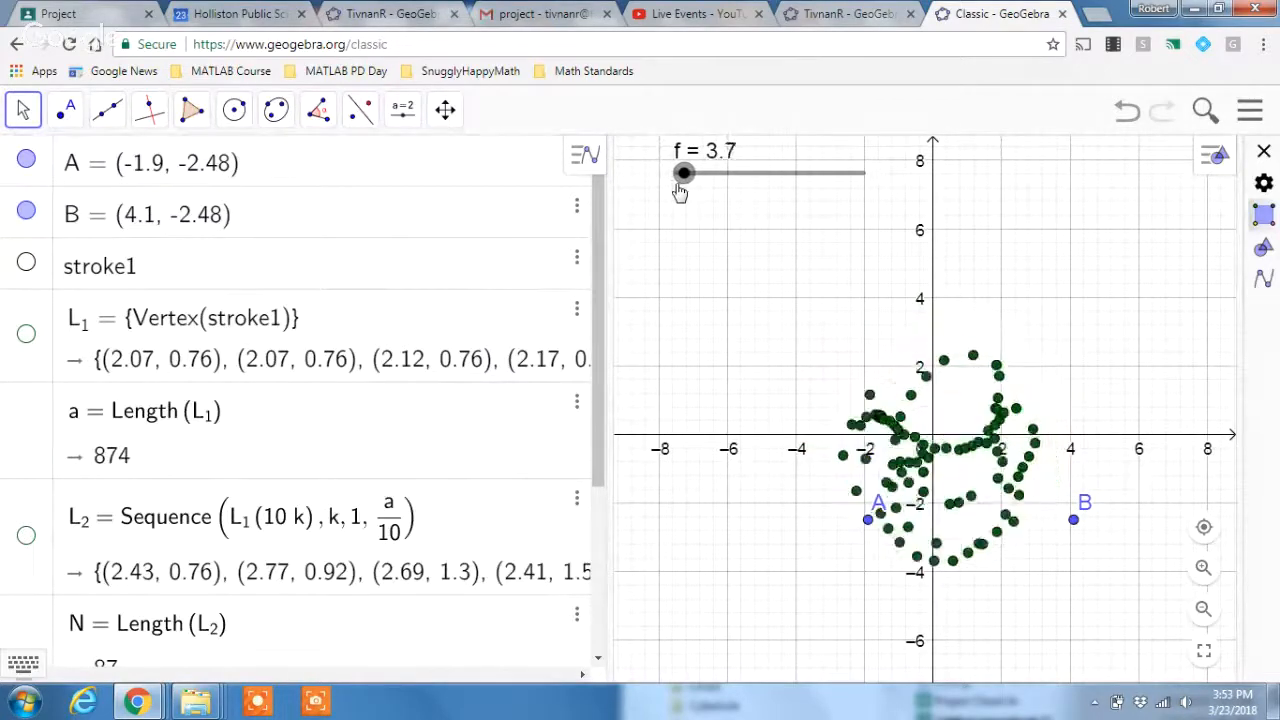
key(Right)
key(Right)
key(Right)
key(Right)
key(Right)
key(Right)
key(Right)
key(Right)
key(Right)
key(Right)
key(Right)
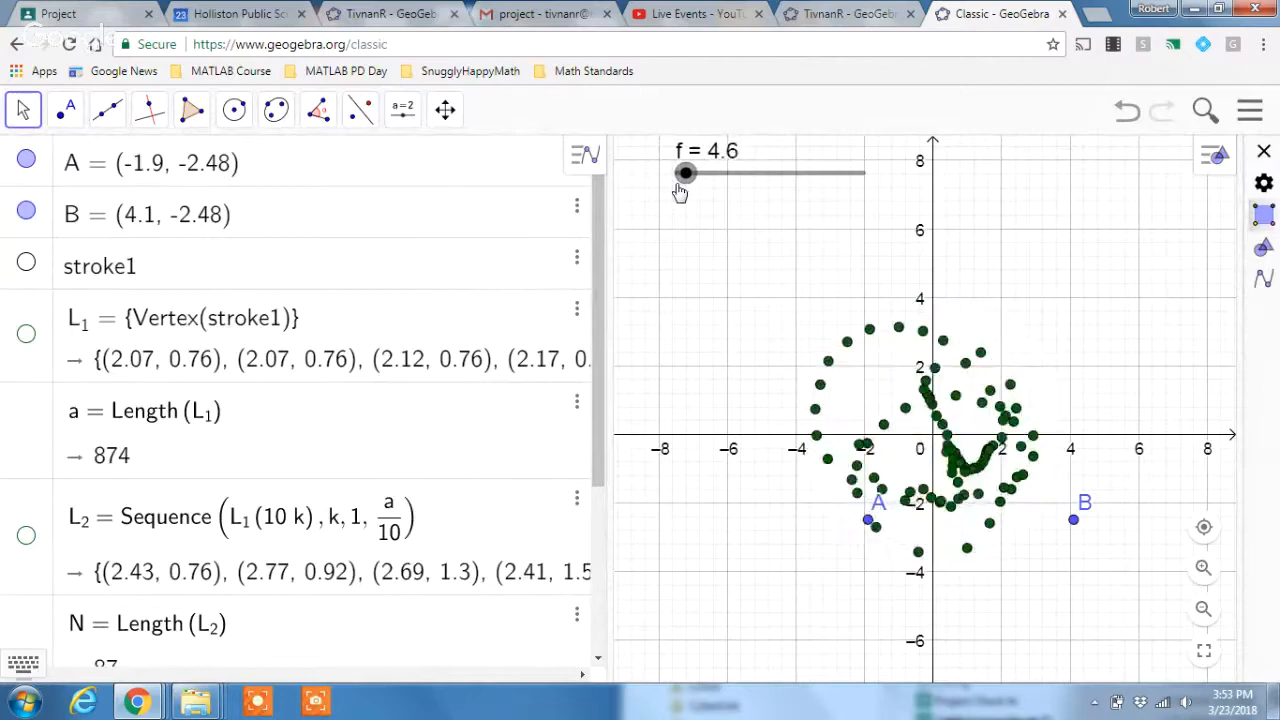
key(Right)
key(Right)
key(Right)
key(Right)
key(Right)
key(Right)
key(Right)
key(Right)
key(Right)
key(Right)
key(Right)
key(Right)
key(Right)
key(Right)
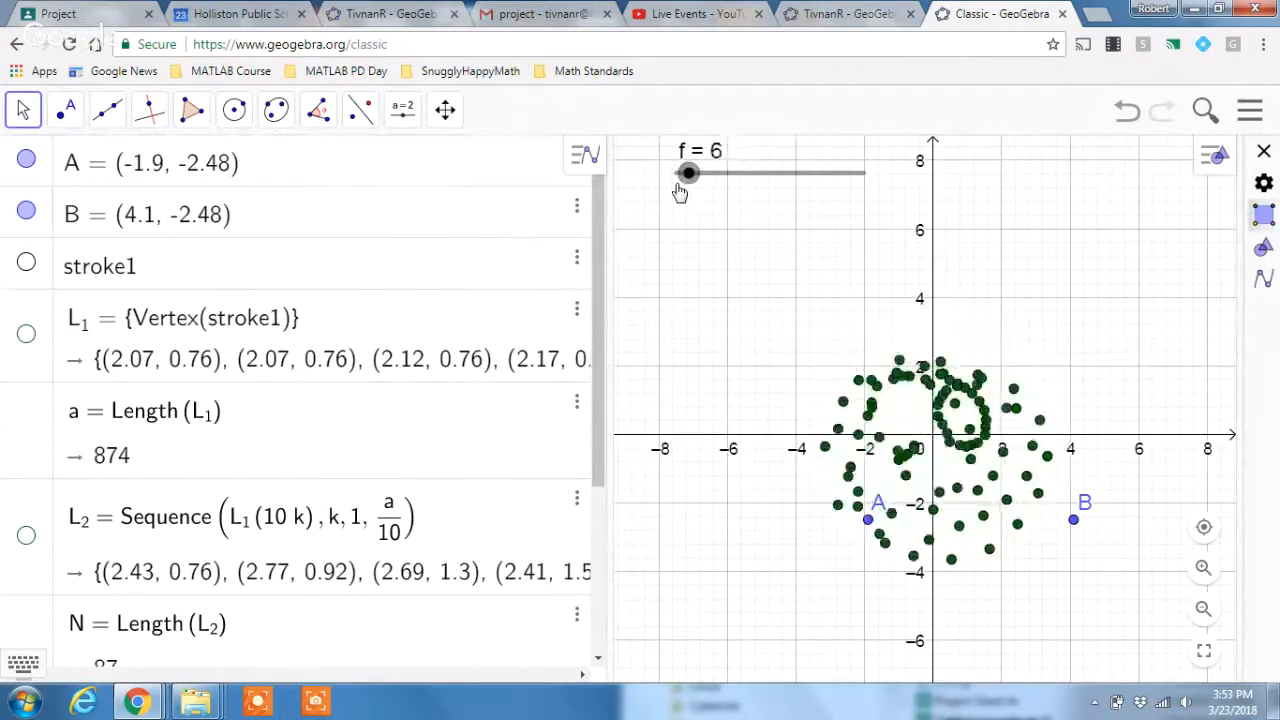
key(Right)
key(Right)
key(Right)
key(Right)
key(Right)
key(Right)
key(Right)
key(Right)
key(Right)
key(Right)
key(Right)
key(Right)
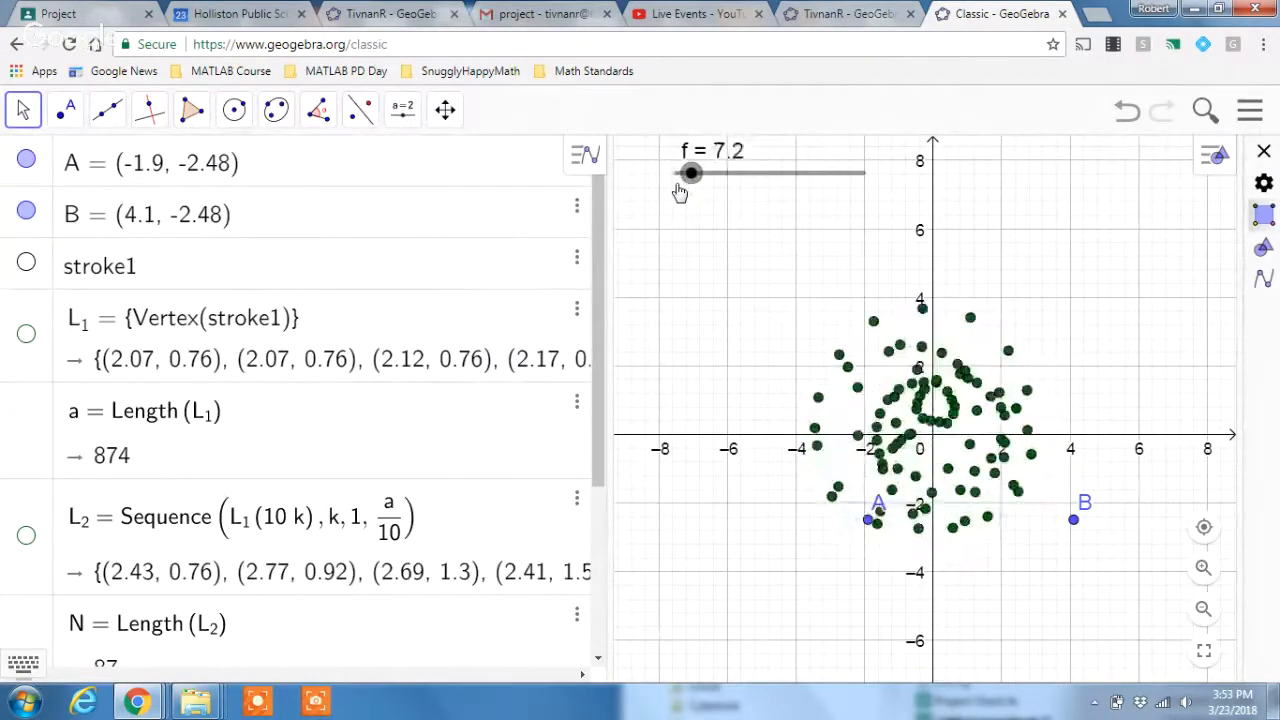
key(Right)
key(Right)
key(Right)
key(Right)
key(Right)
key(Right)
key(Right)
key(Right)
key(Right)
key(Right)
key(Right)
key(Right)
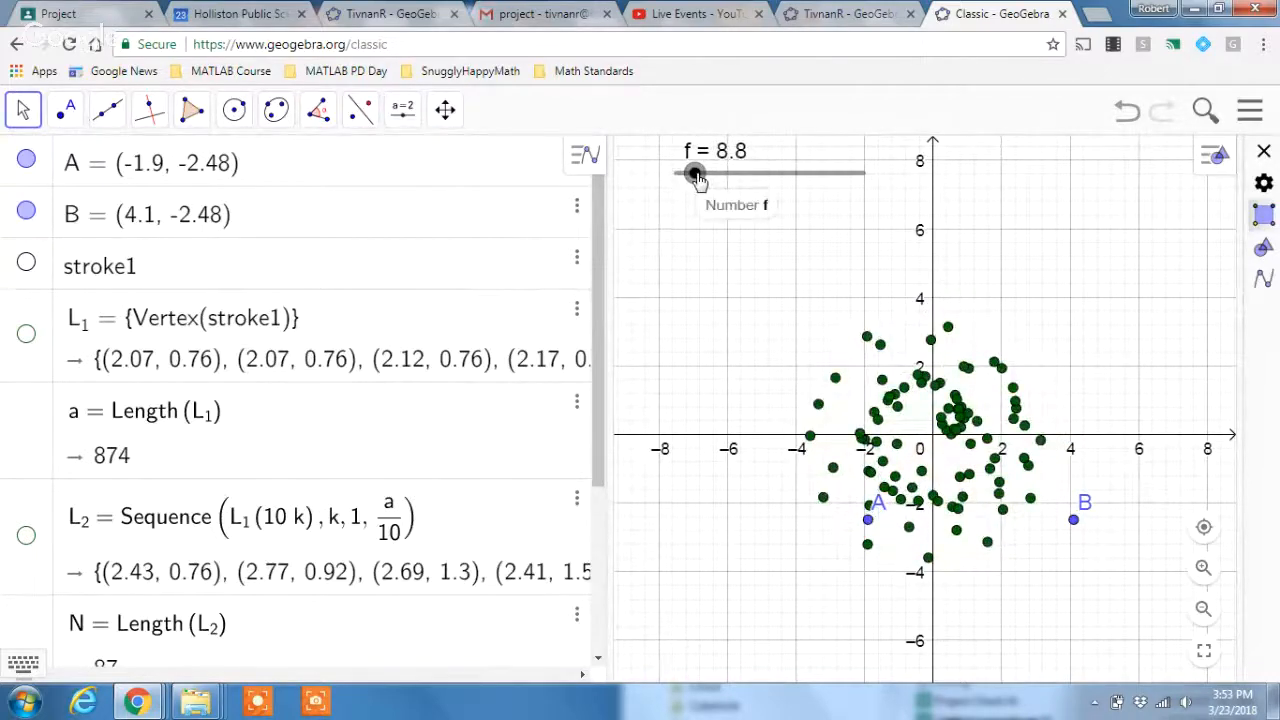
Return slider f to 0, sweep it up to 87 and back to 0 while examining the L_3 points.
drag(692, 176, 676, 178)
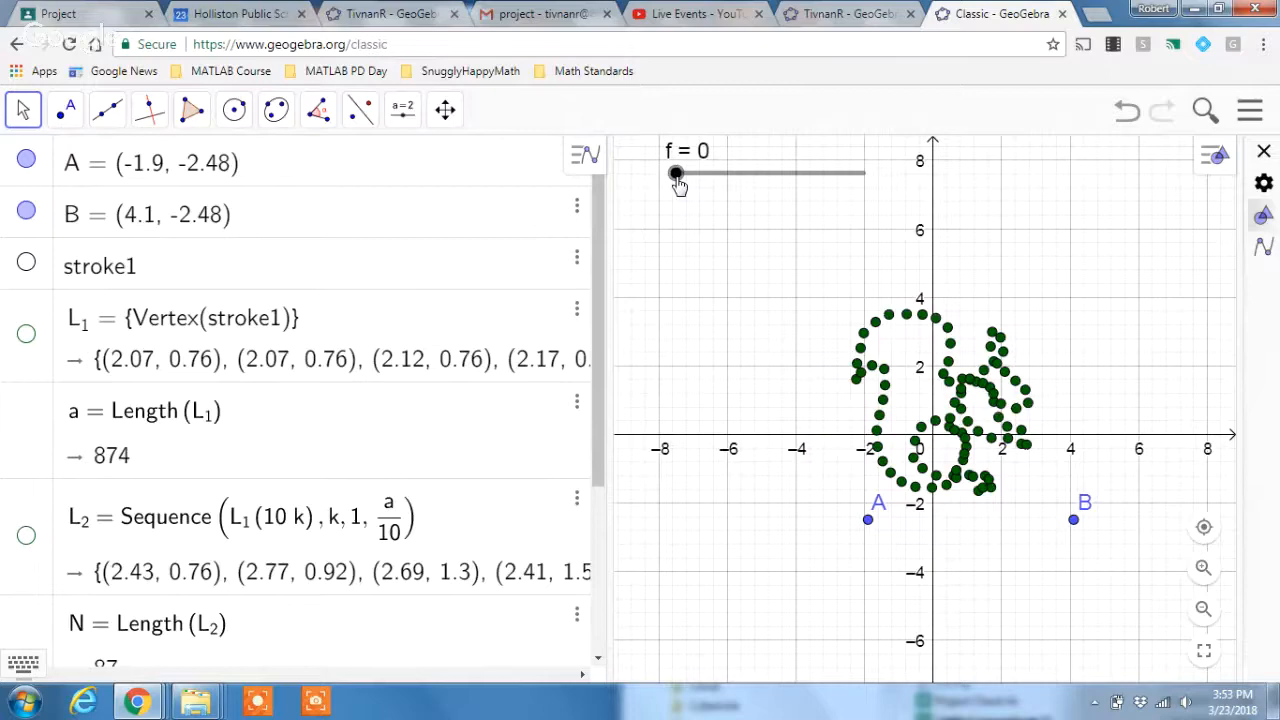
mouse_move(678, 186)
mouse_down()
mouse_move(728, 186)
mouse_move(672, 183)
mouse_up()
drag(676, 180, 874, 191)
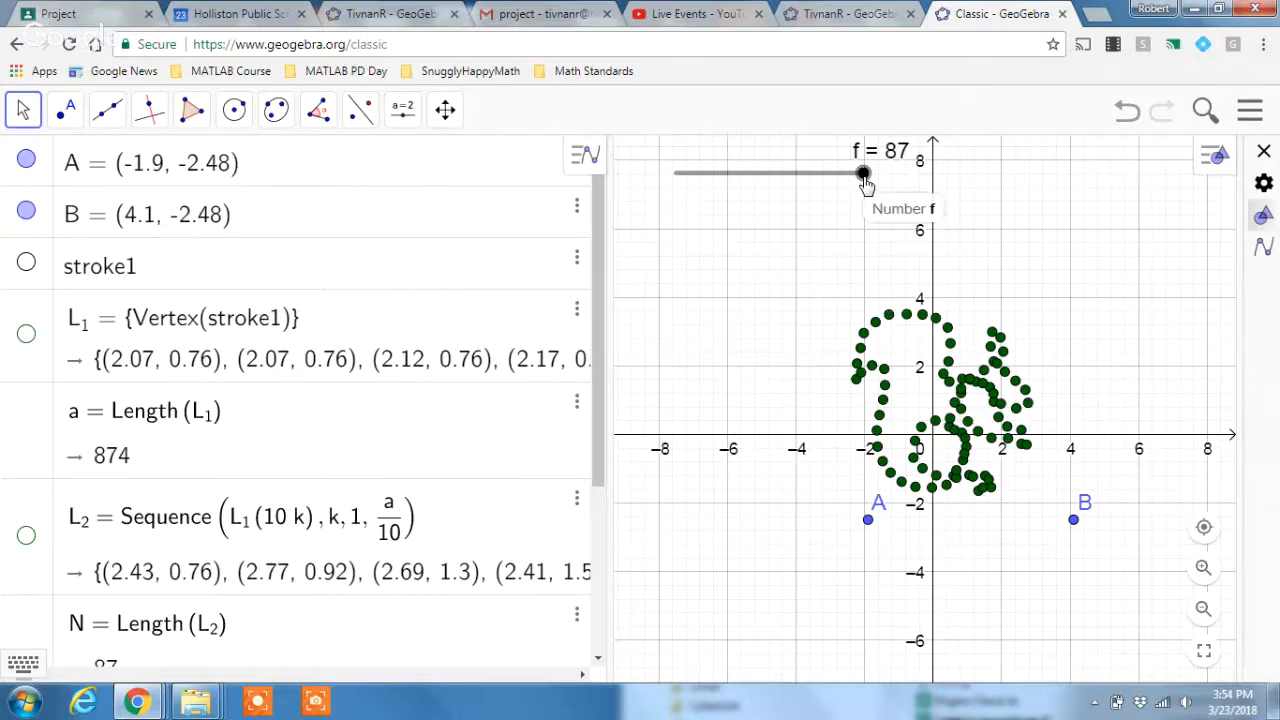
drag(865, 179, 668, 195)
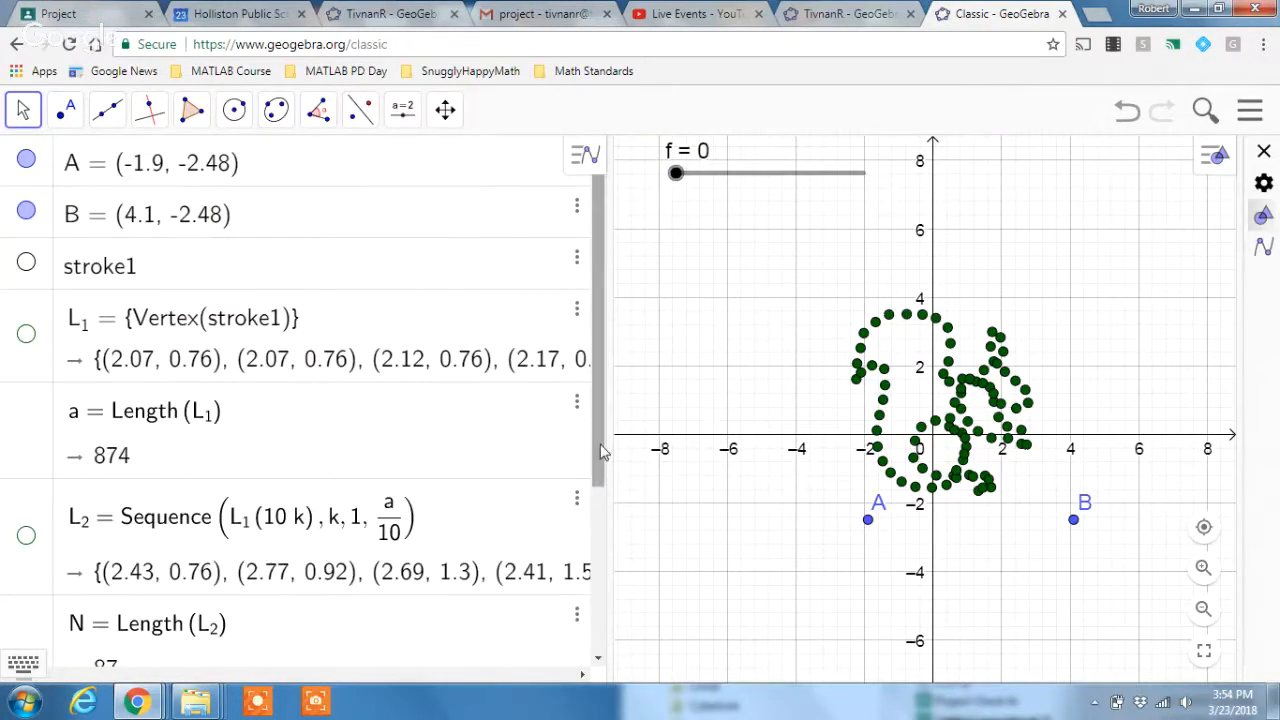
Begin a new algebra entry defining point C as a parenthesised coordinate pair.
drag(601, 450, 600, 625)
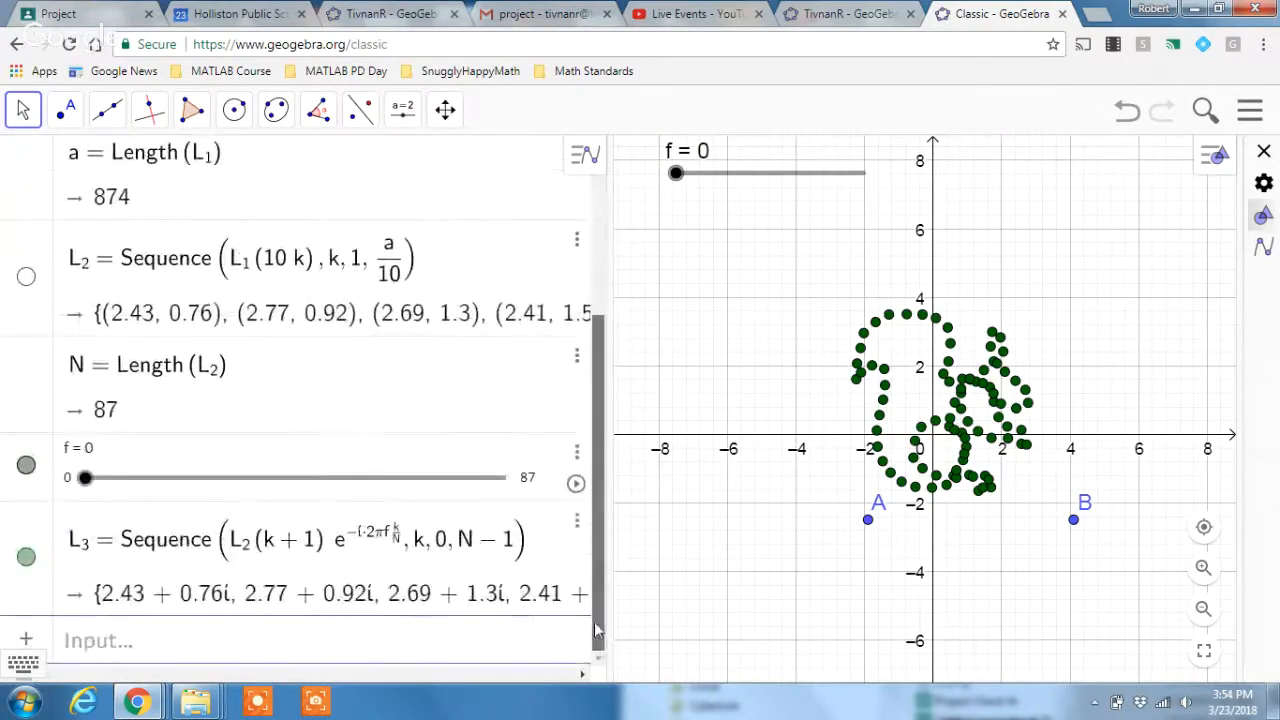
click(351, 647)
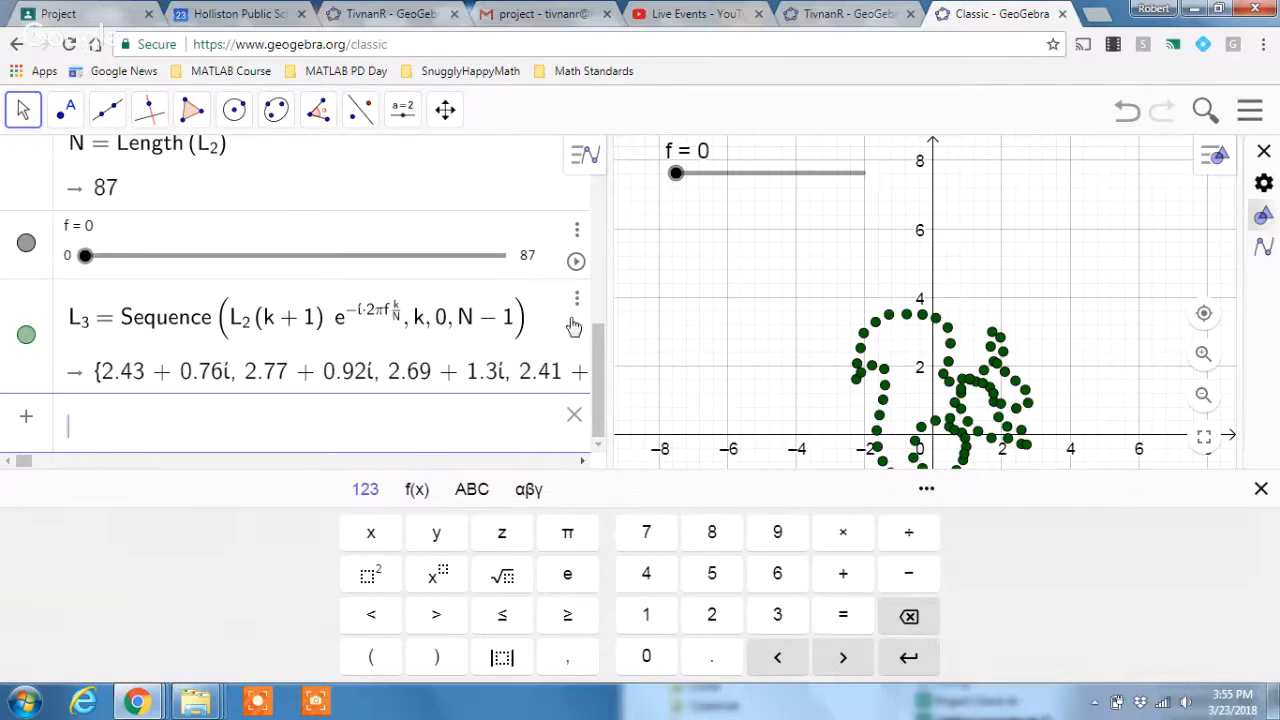
click(665, 308)
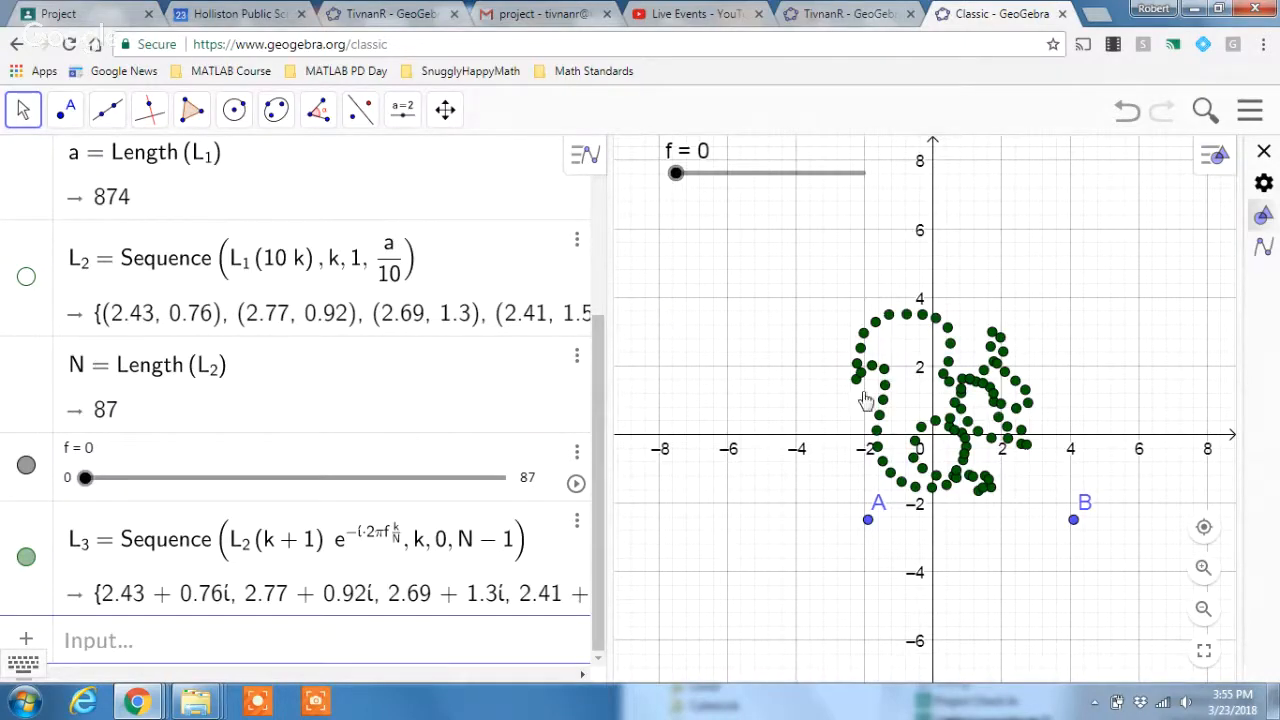
click(250, 640)
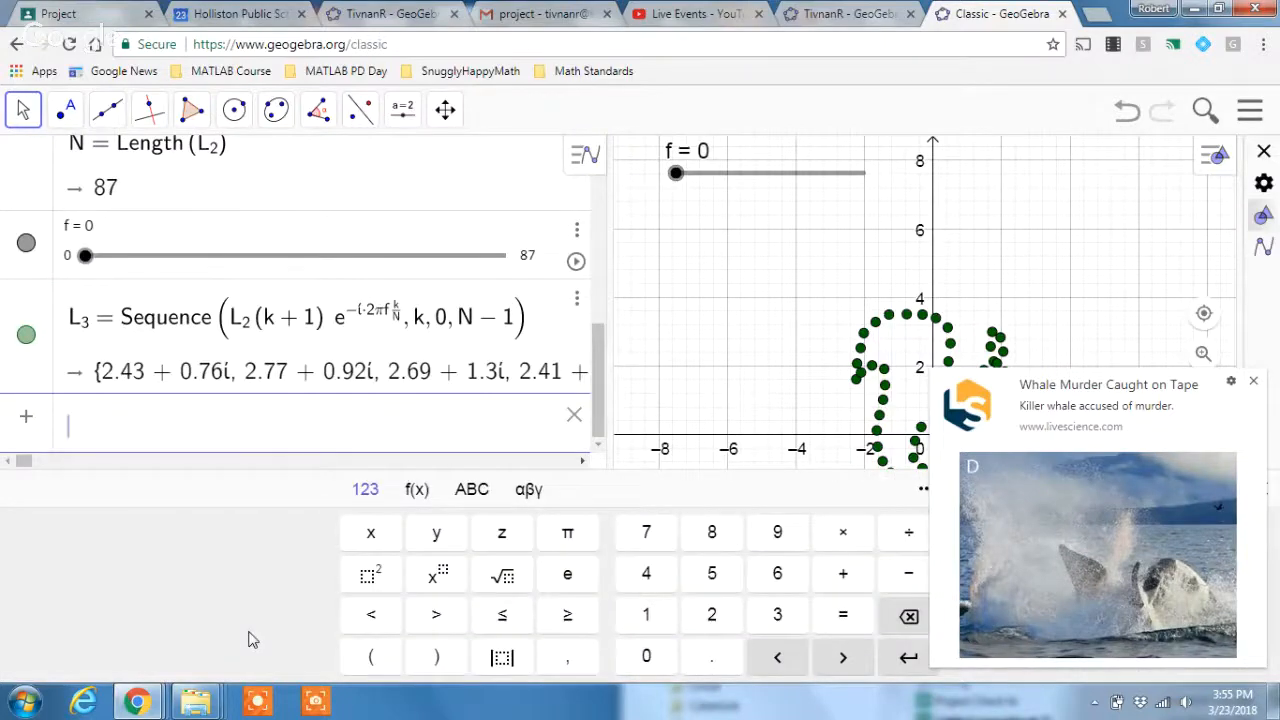
text(C = )
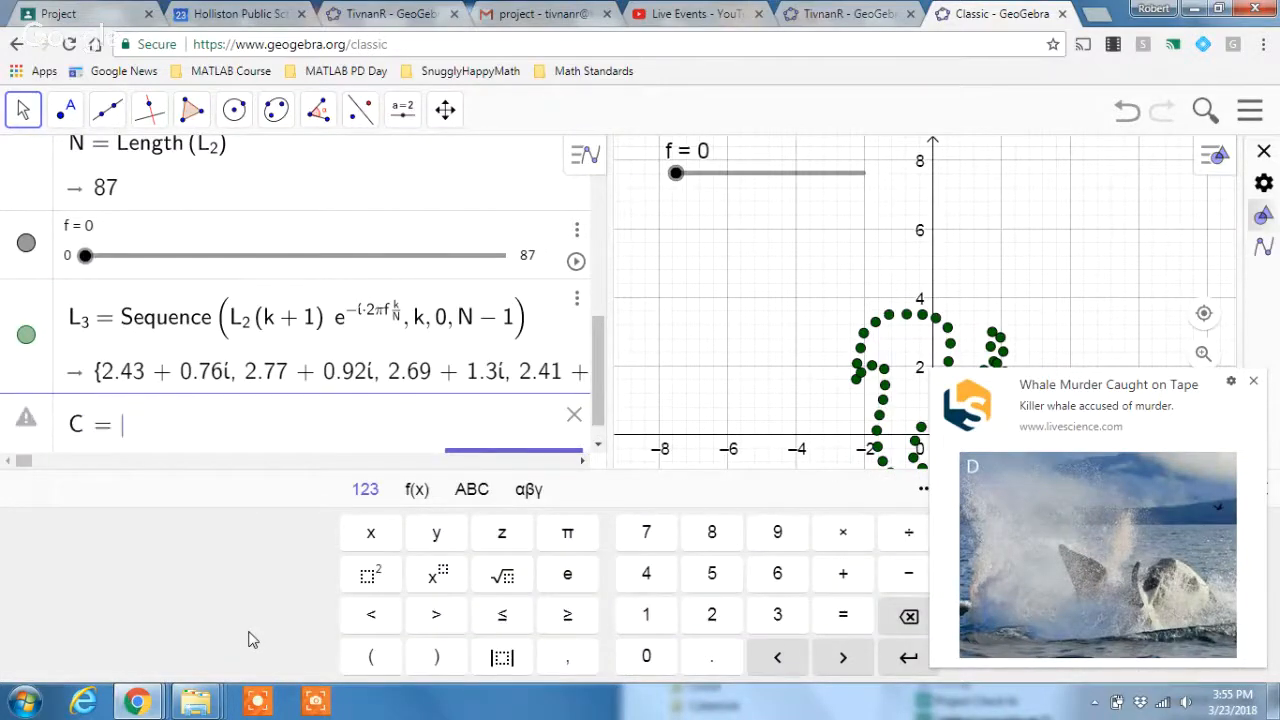
text(()
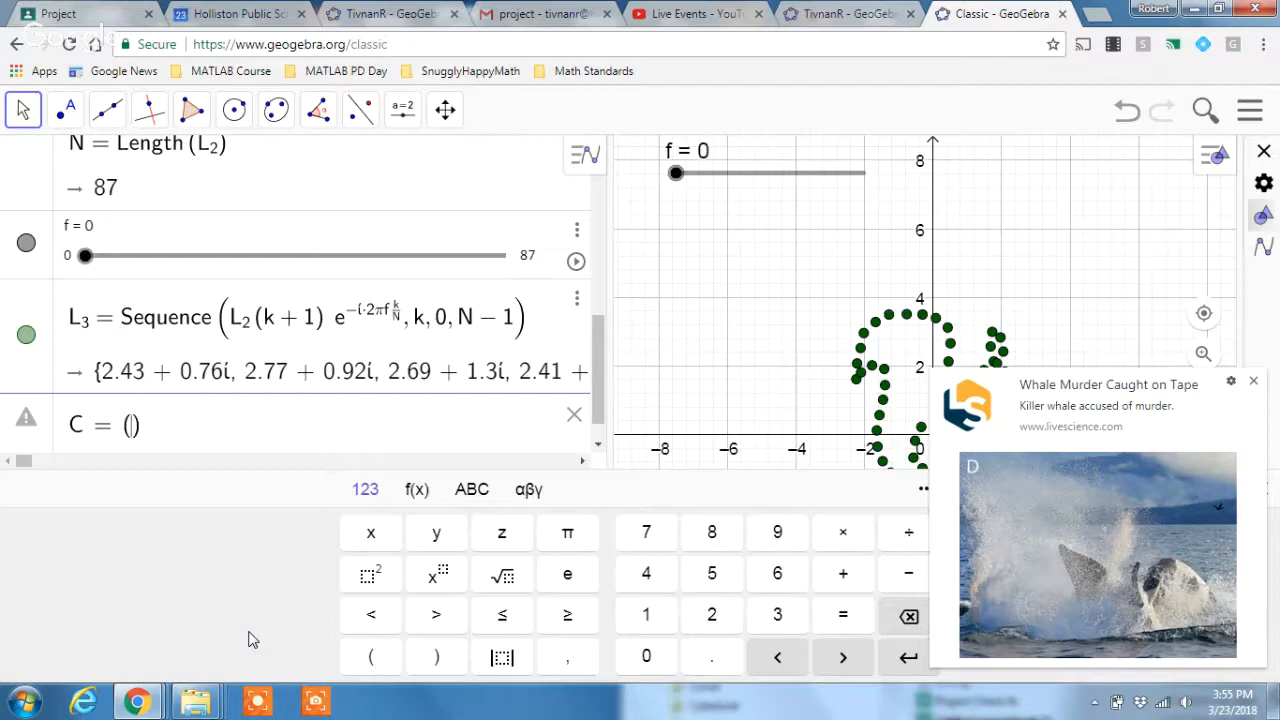
Try mean(x(L_3)) and y() as the coordinates of C, and clear the first coordinate.
text(mean)
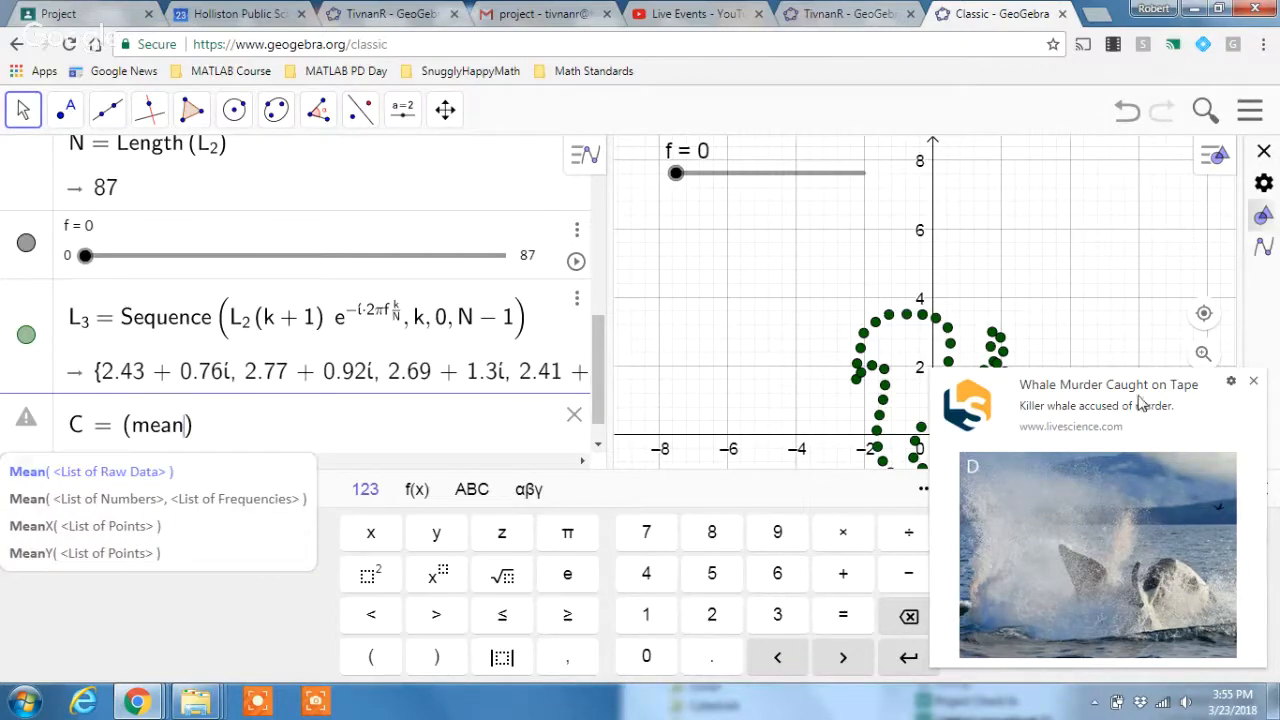
click(1256, 388)
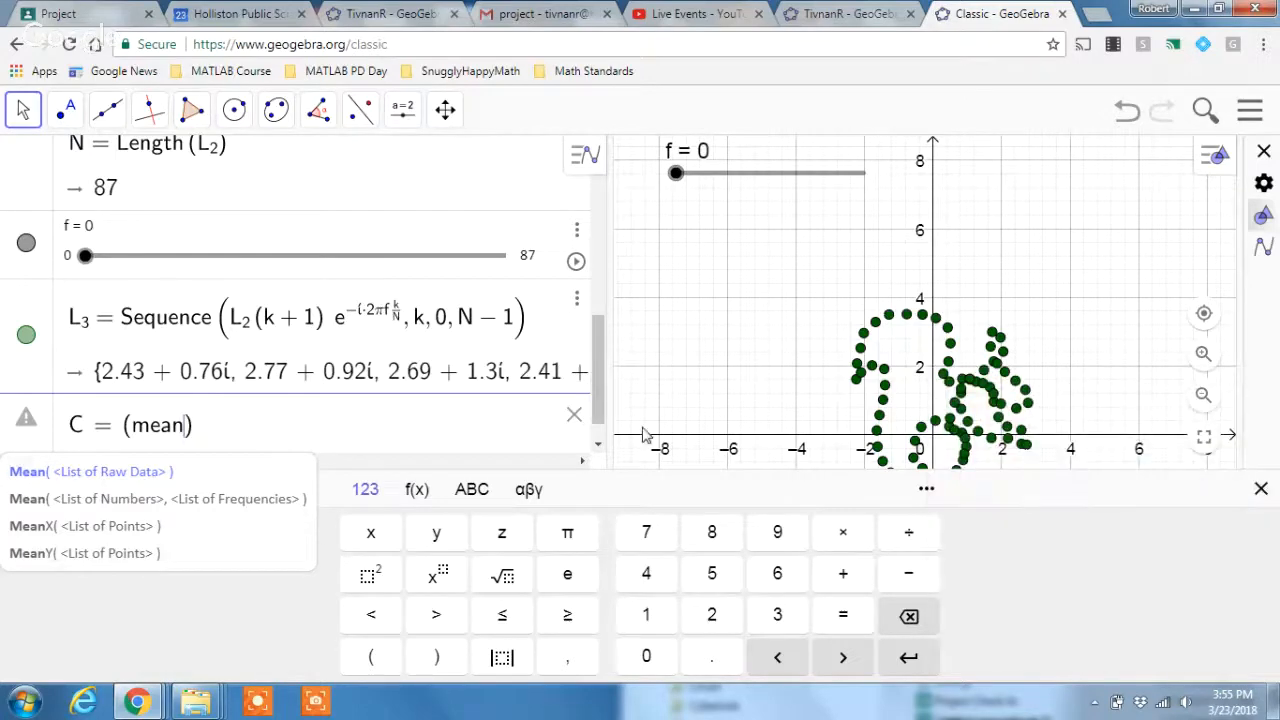
click(192, 432)
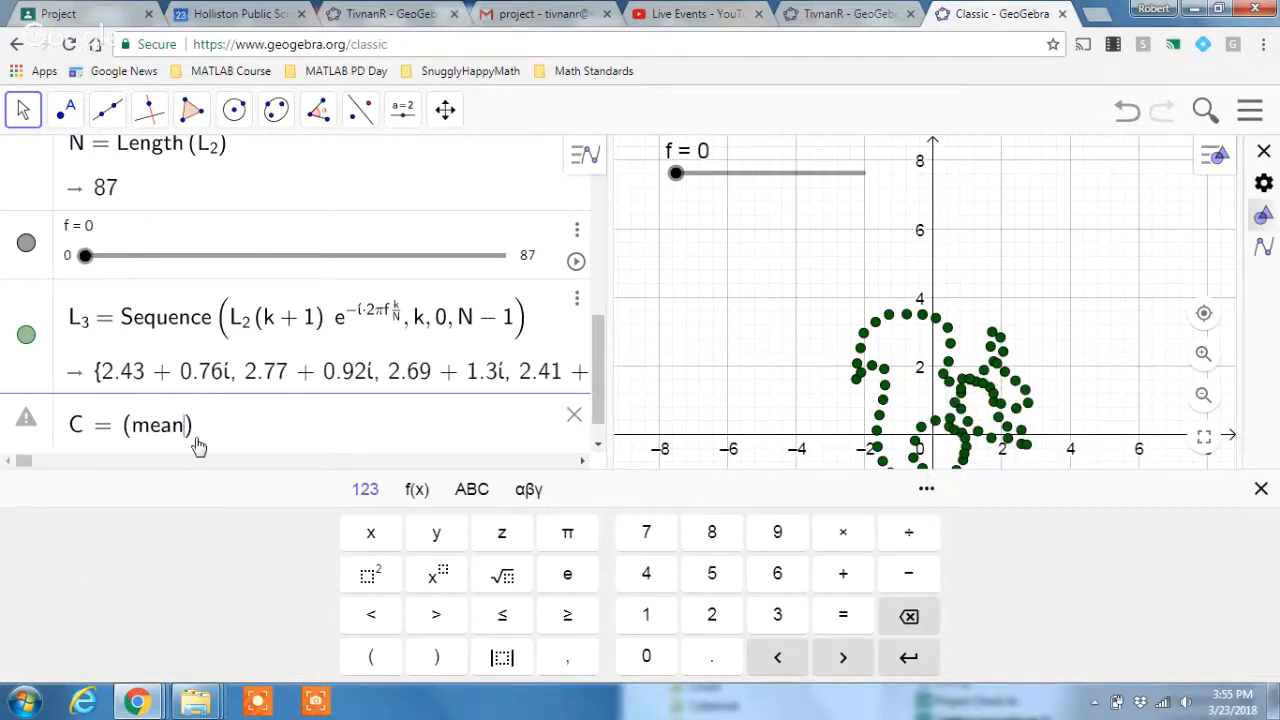
text((x()
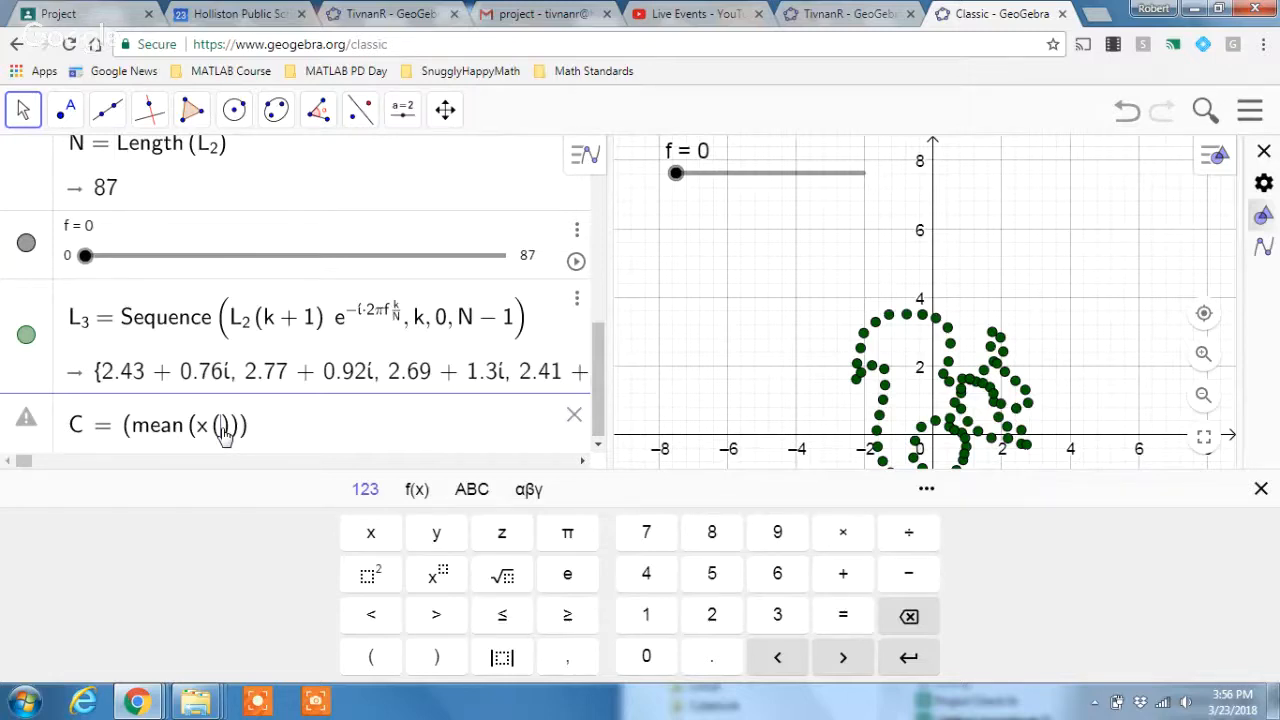
text(L_3)
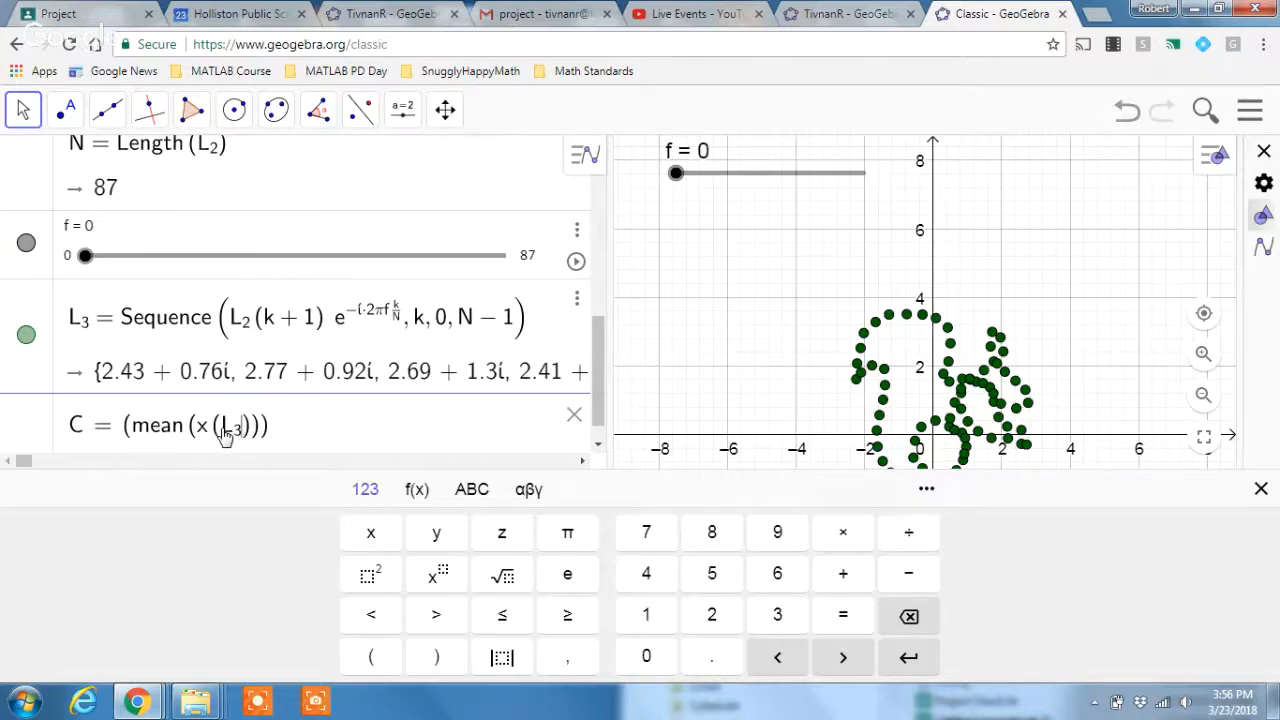
key(Right)
key(Right)
text(,)
key(Left)
text(y()
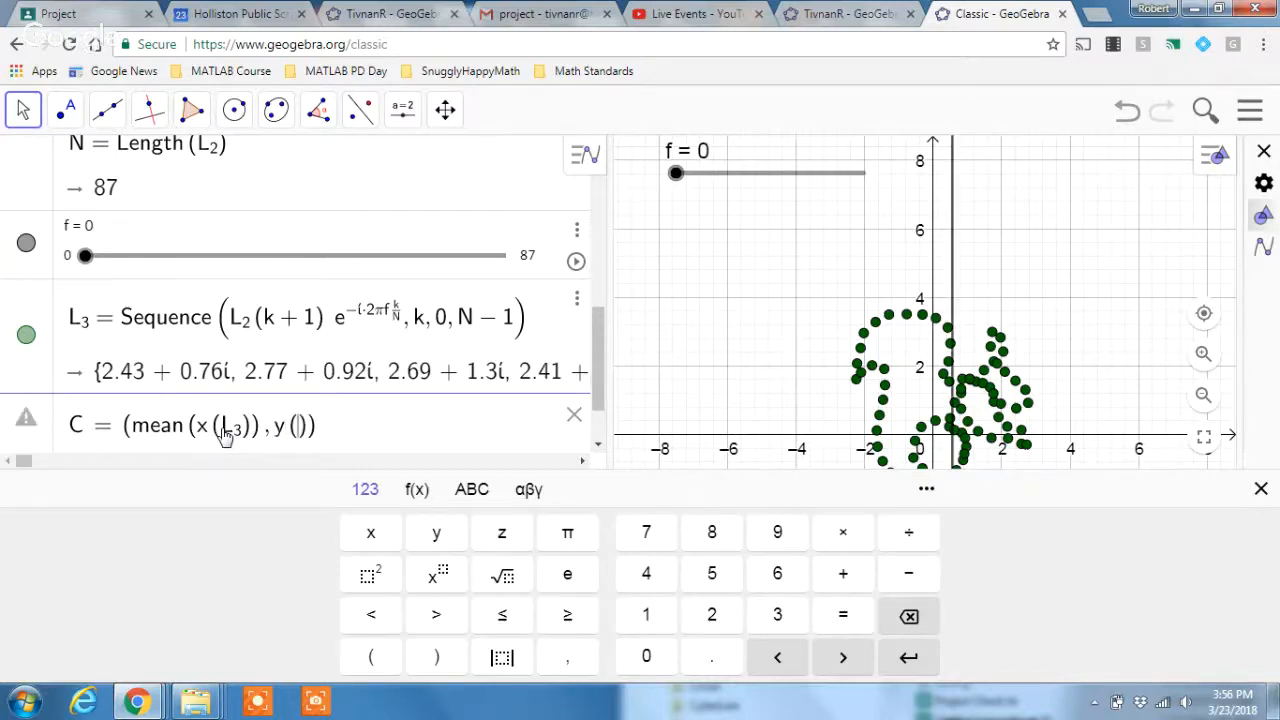
key(BackSpace)
key(Left)
key(Left)
key(BackSpace)
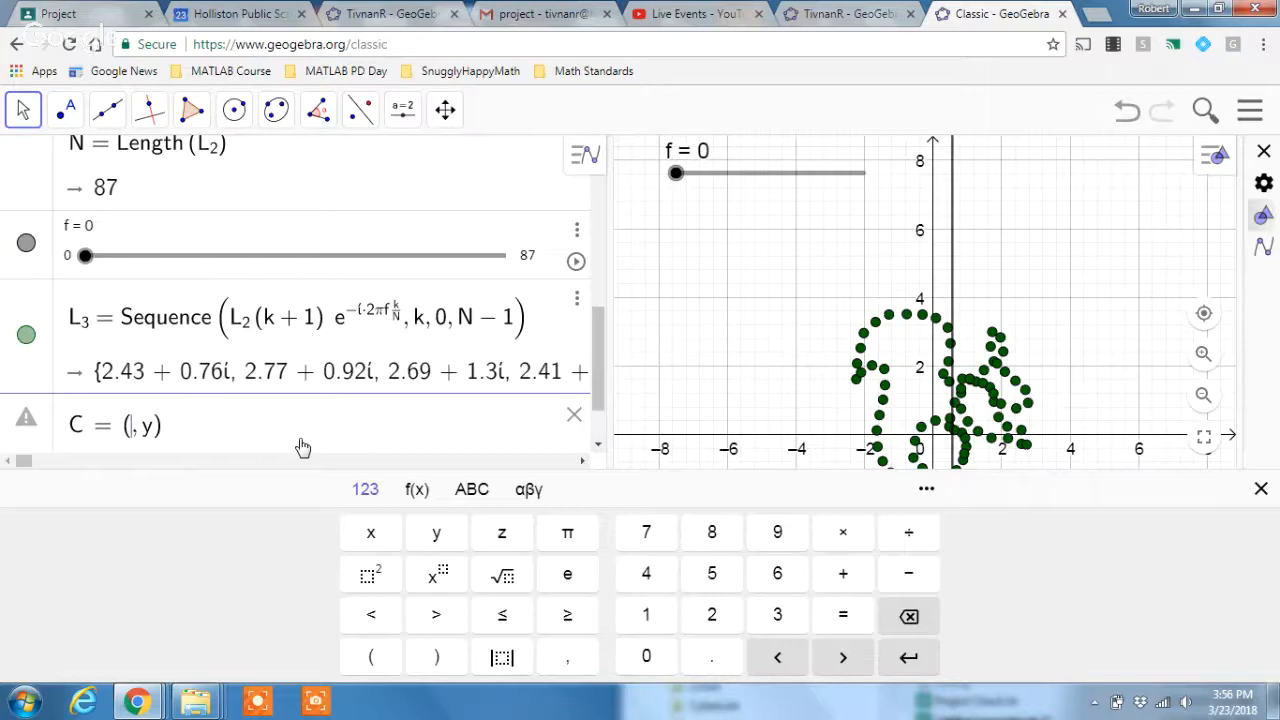
Enter Mean(x(L_3)) as the first coordinate of point C.
text(Mean()
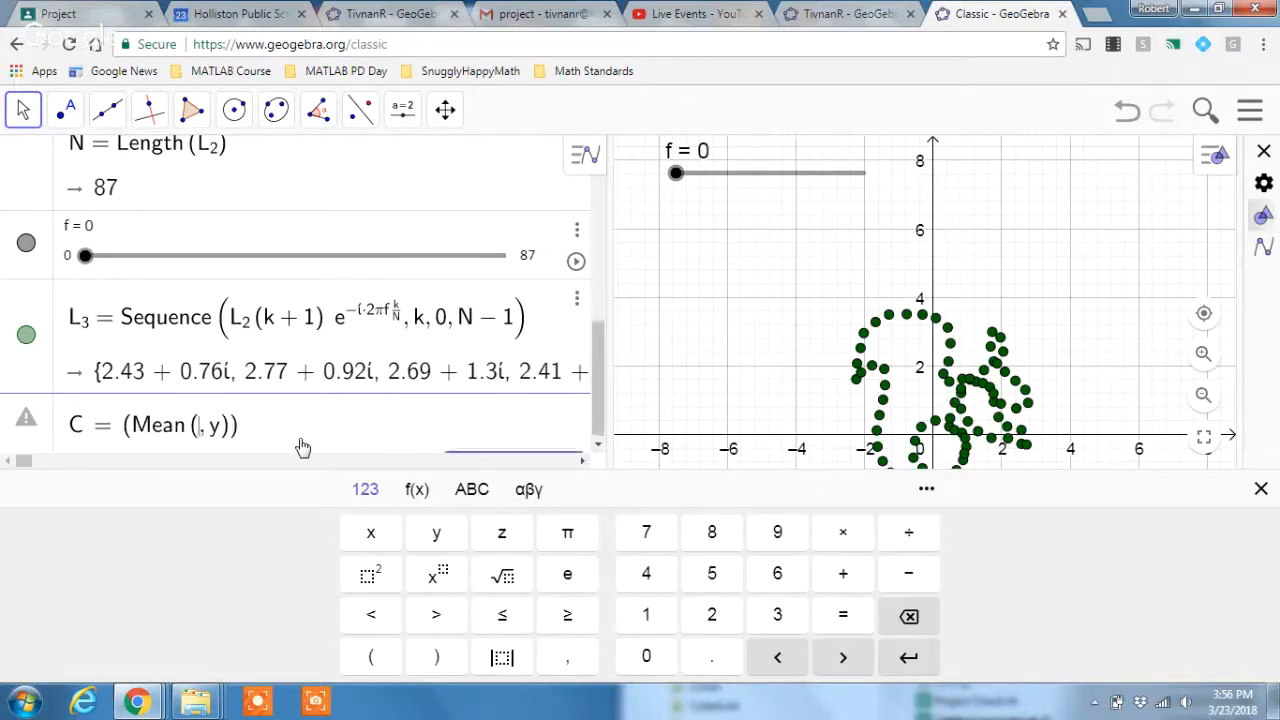
text(x()
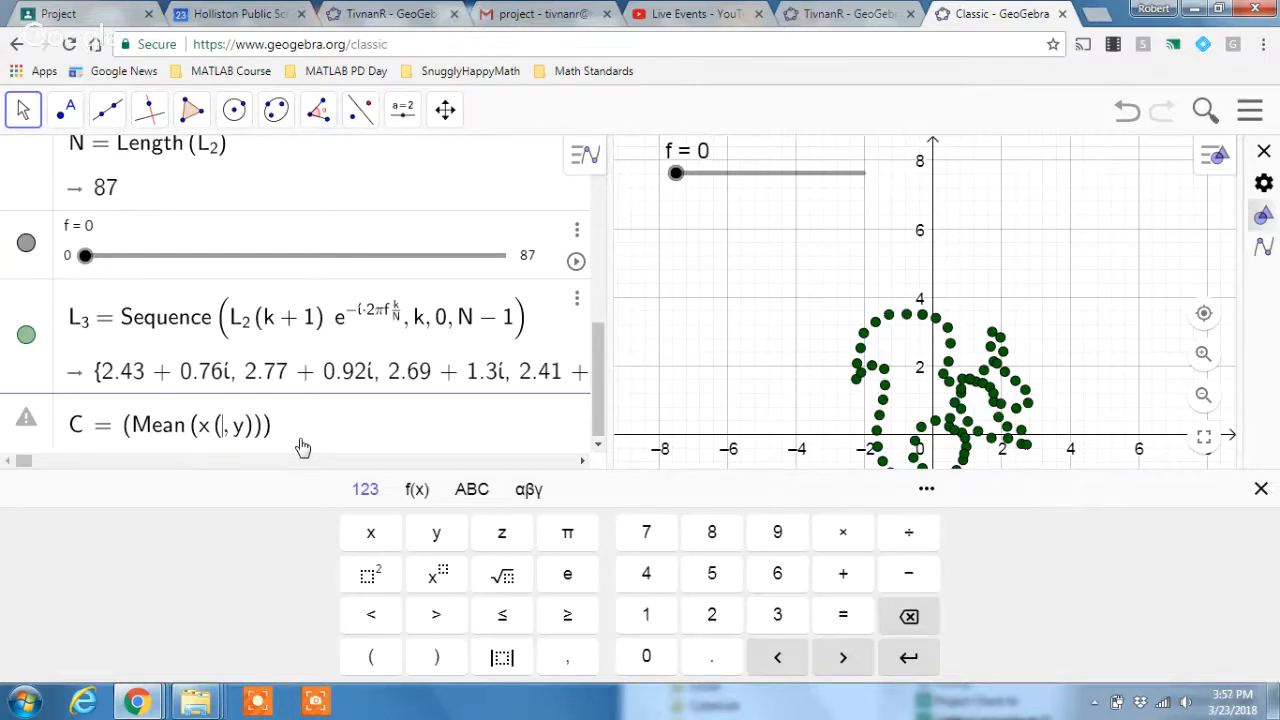
text(L3)
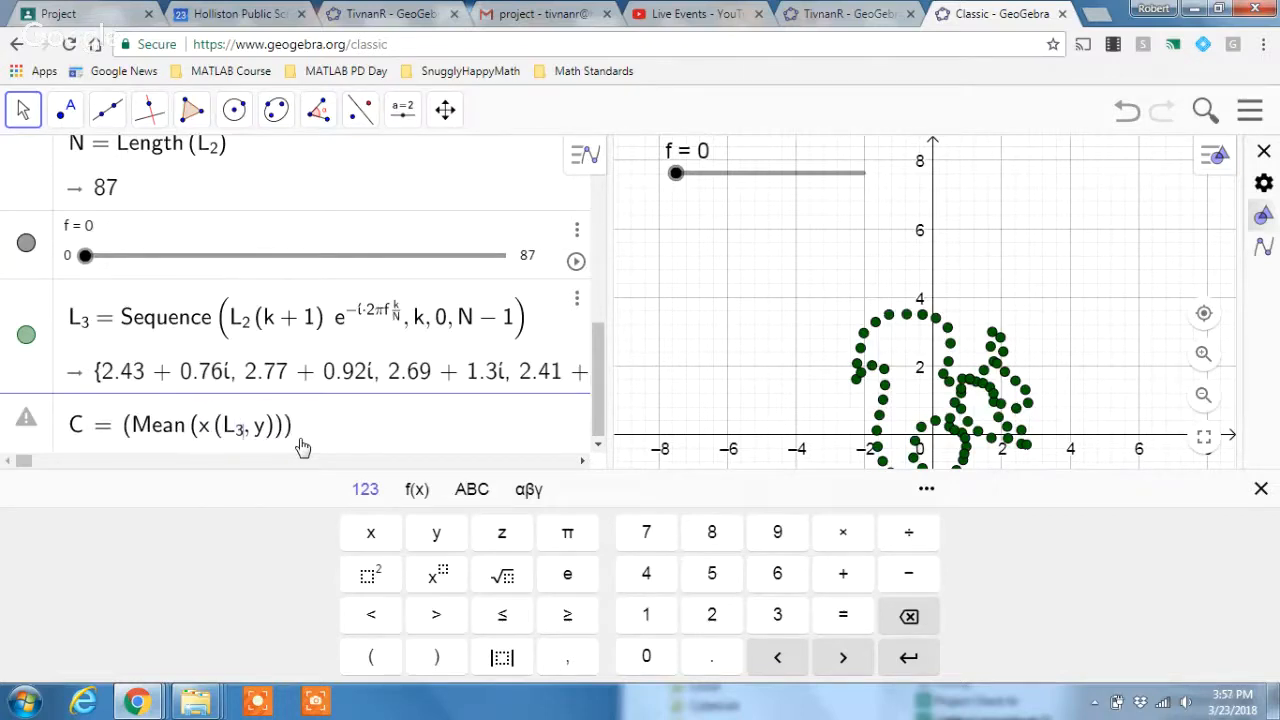
text()))
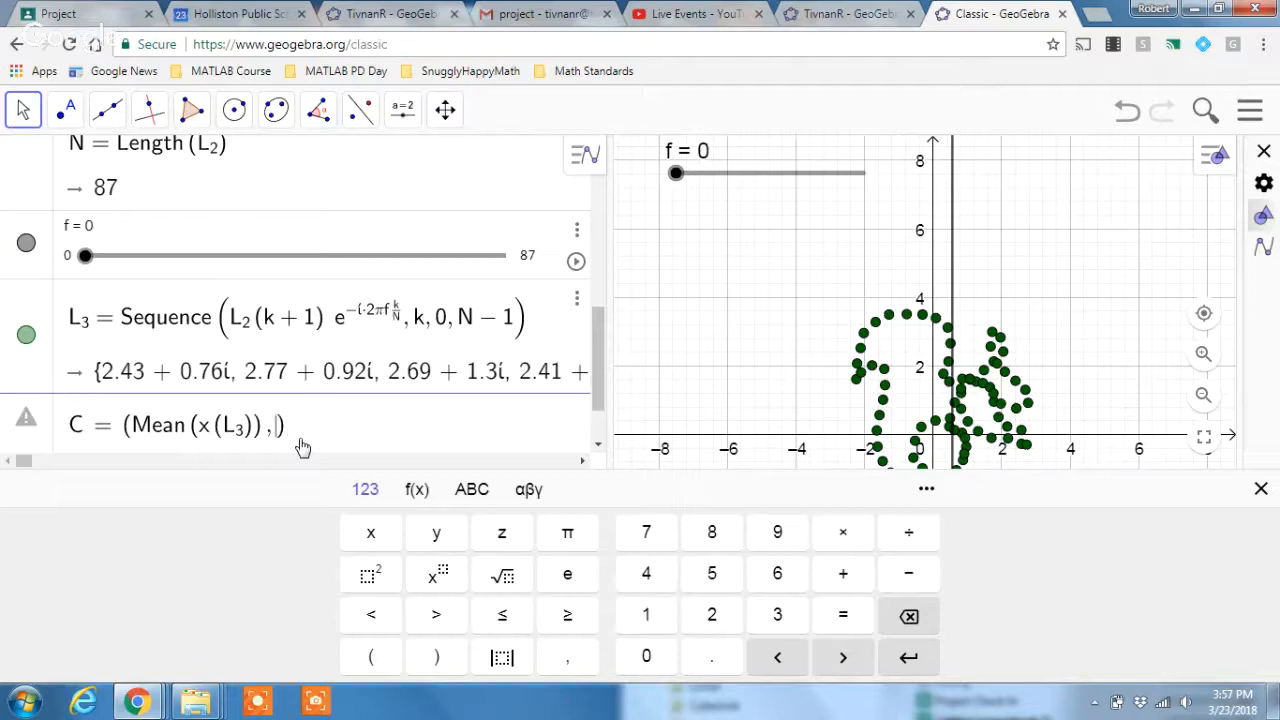
Replace the second coordinate of C with Mean(y(L_3)) and create the point.
key(BackSpace)
text(Mean)
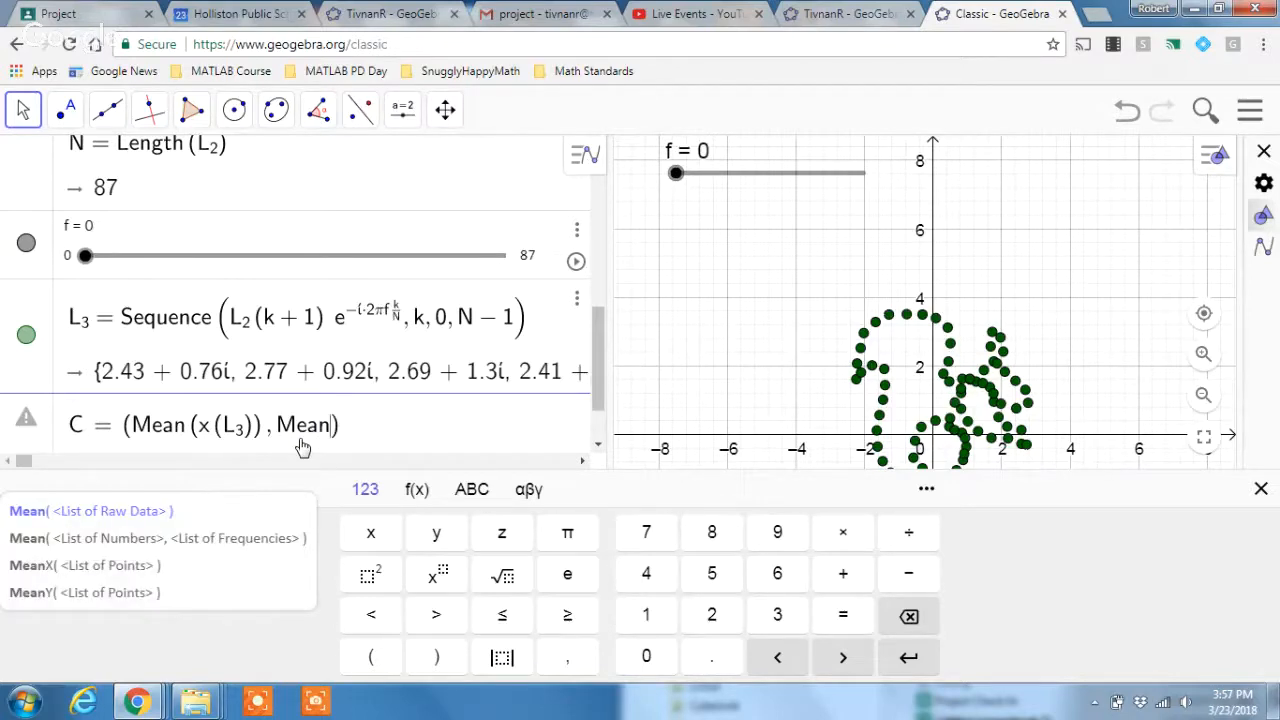
text((y)
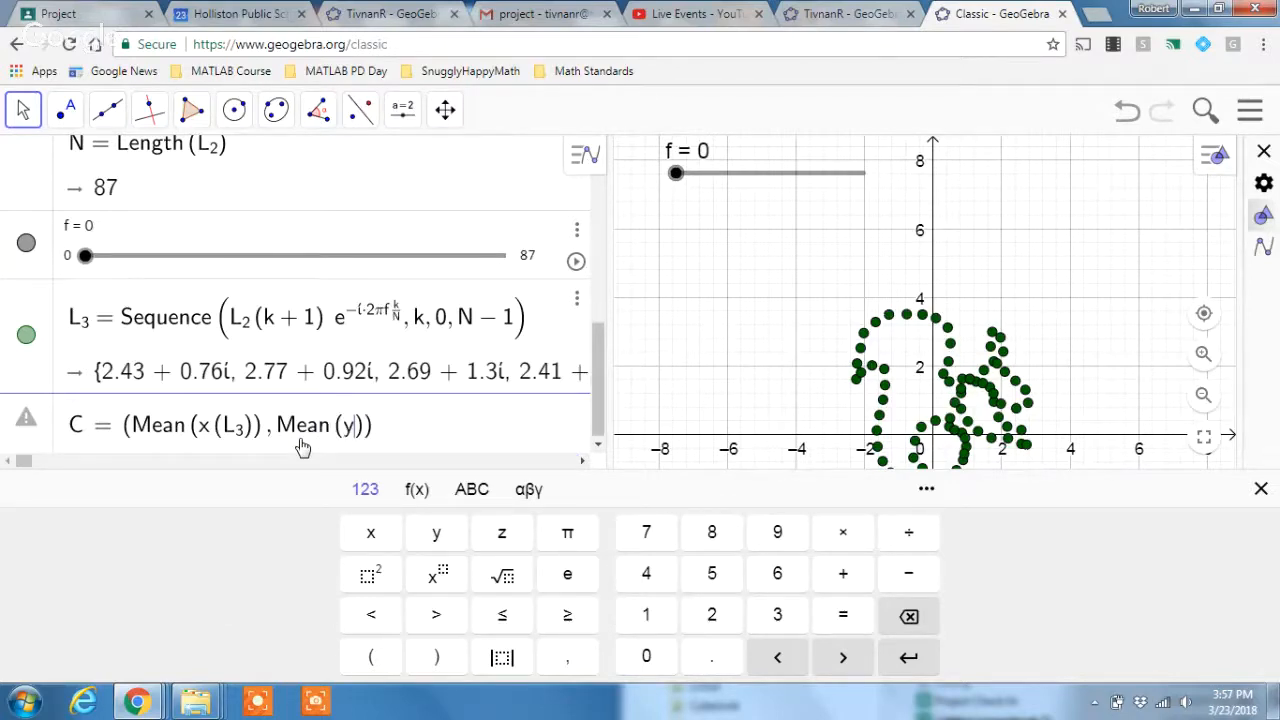
text((L)
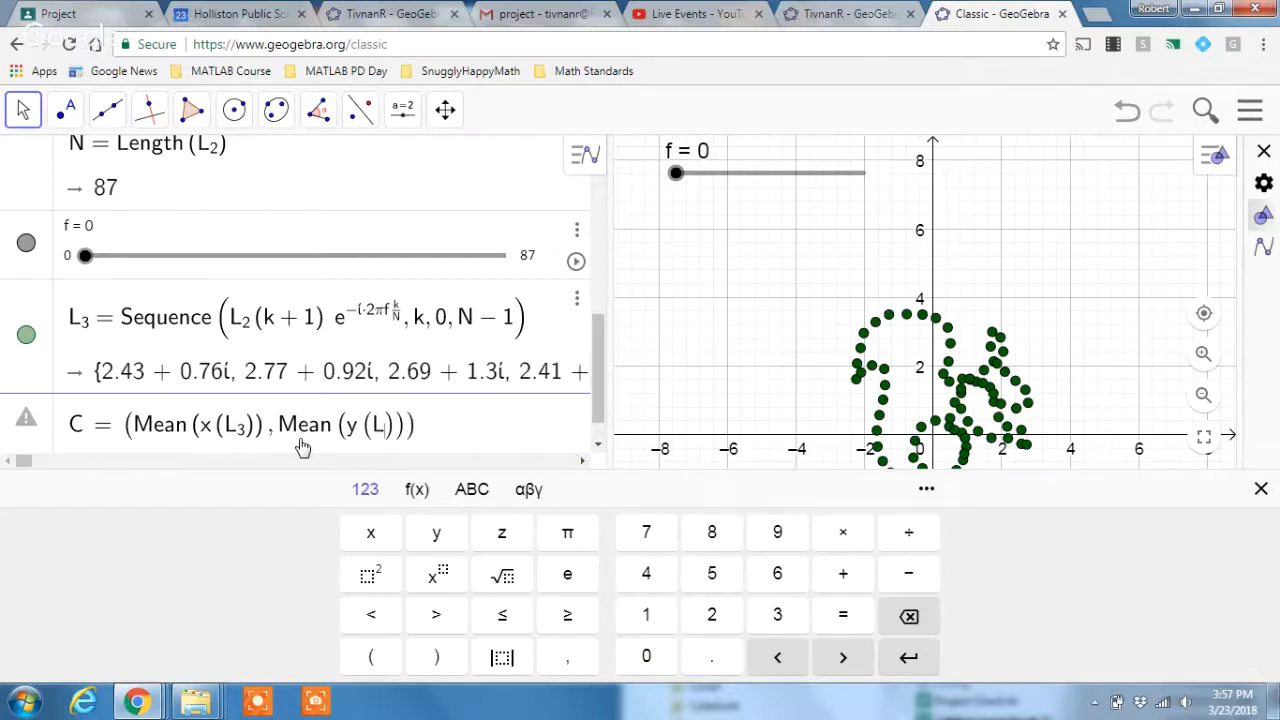
text(_3)
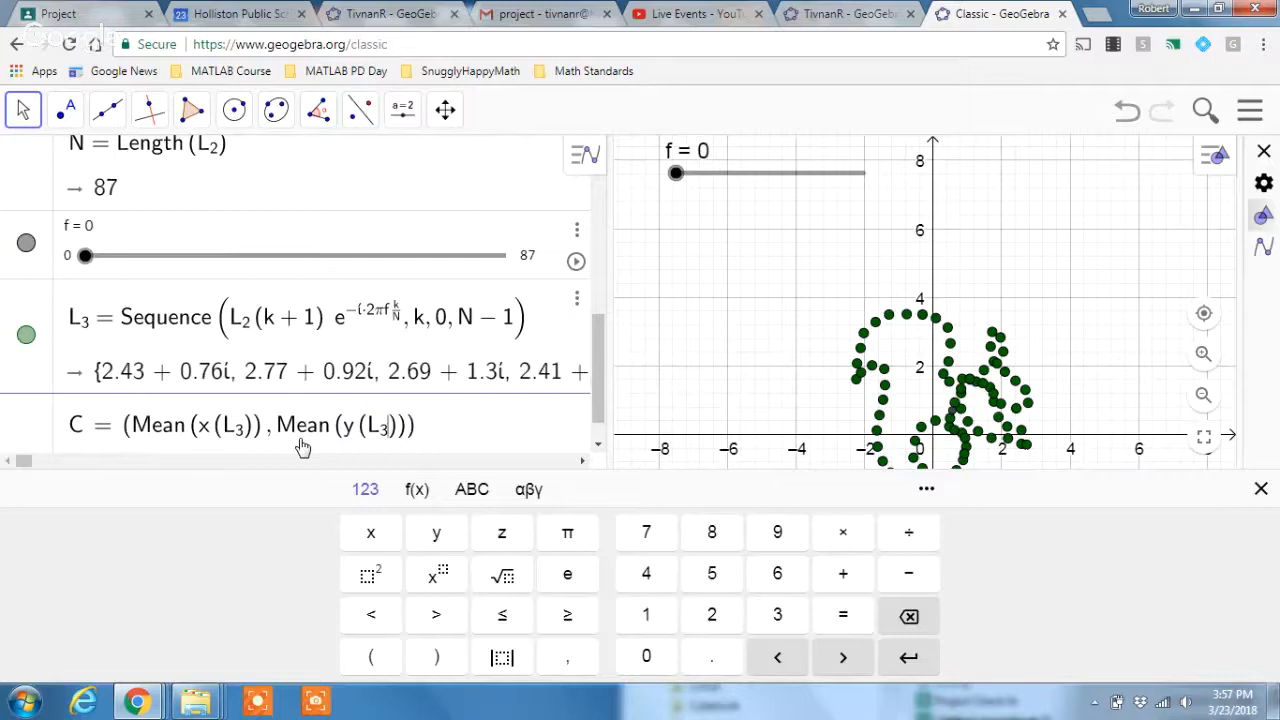
key(Right)
key(Right)
key(Return)
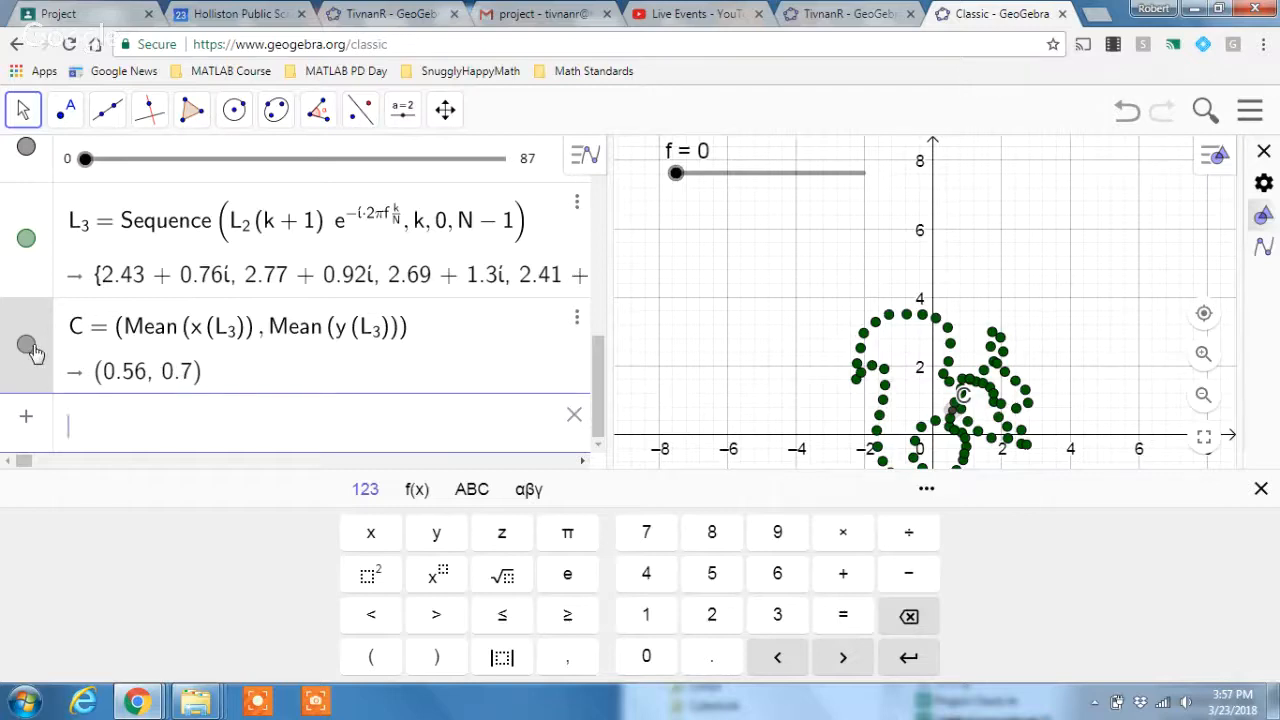
Colour point C red (#FF0000) through its object settings and hide its label in the graph.
mouse_move(955, 416)
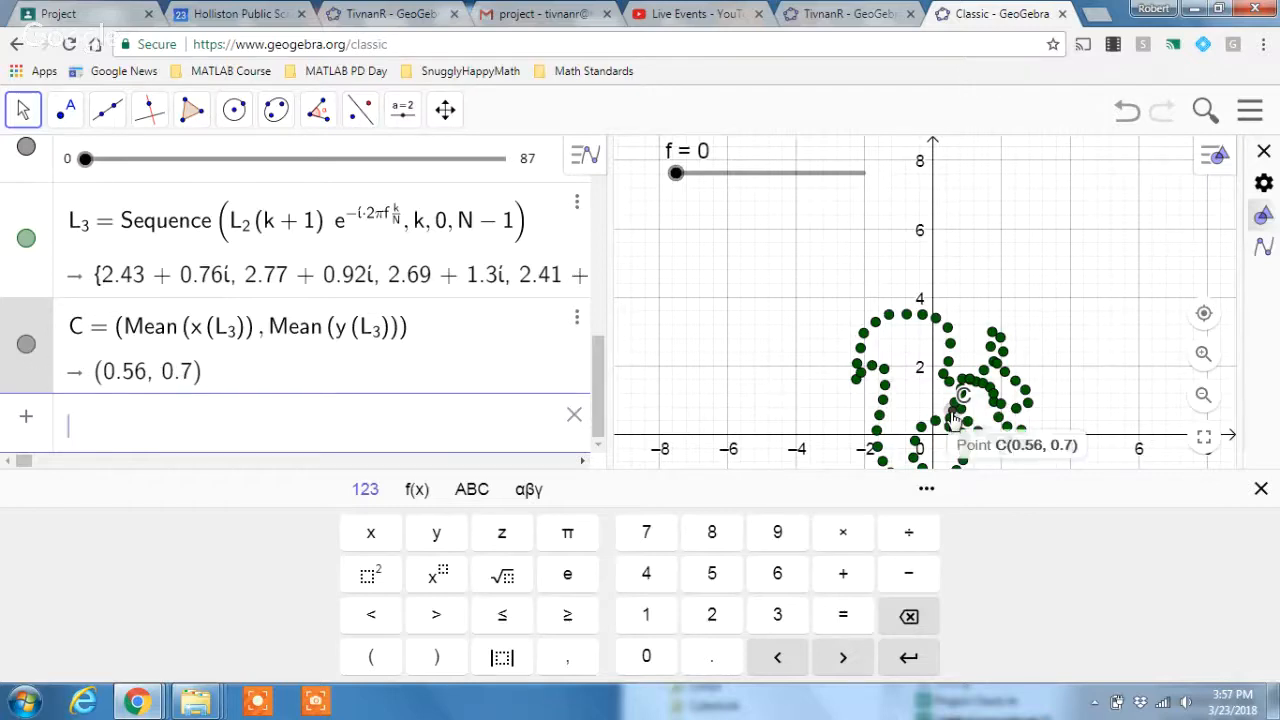
click(34, 325)
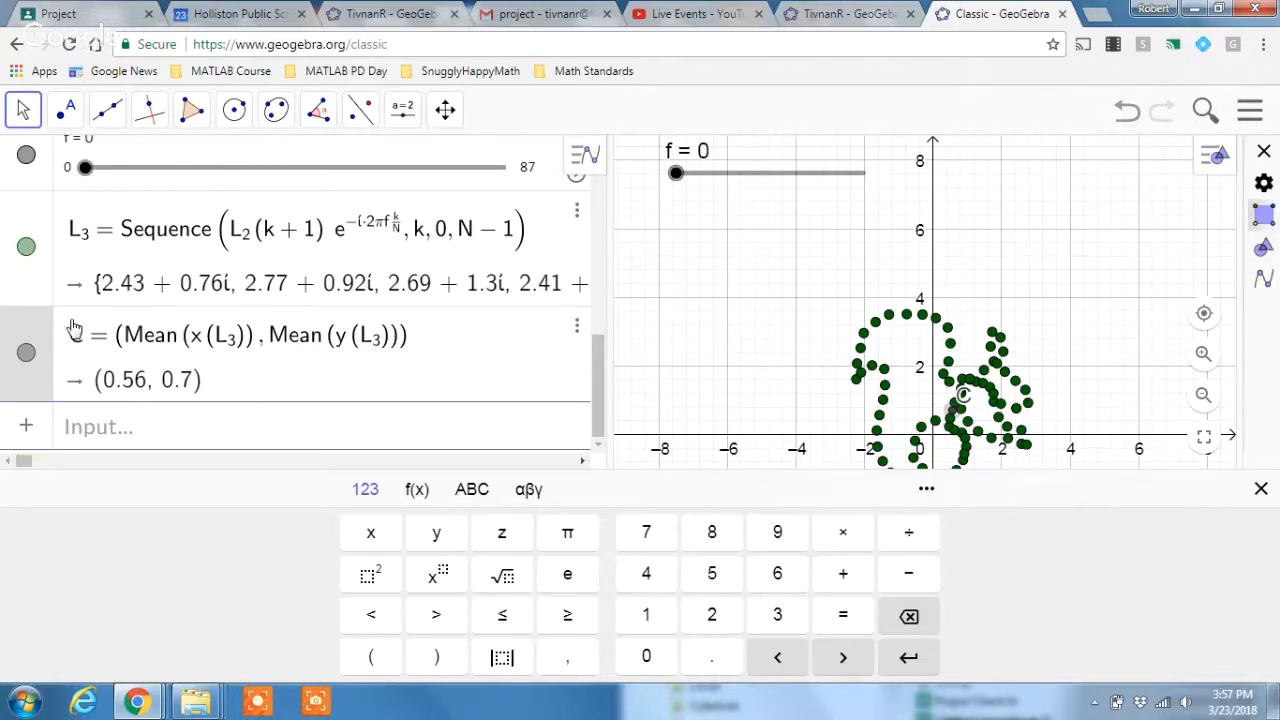
right_click(33, 335)
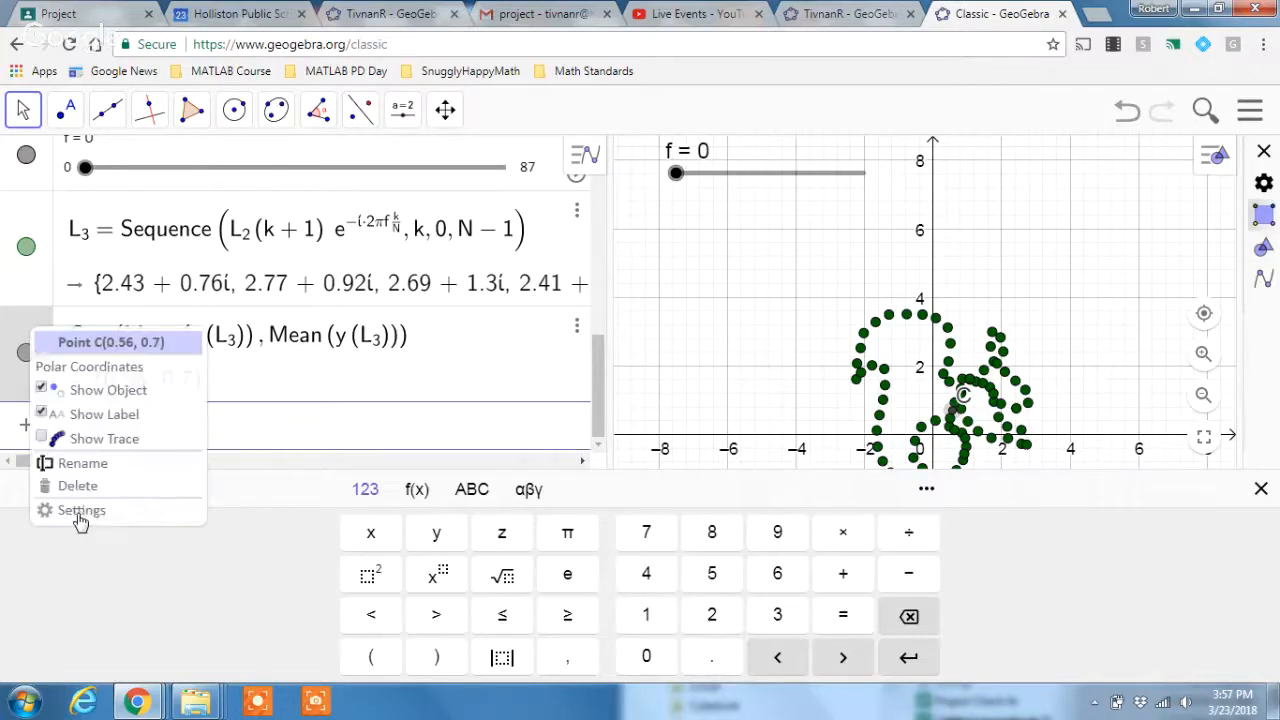
click(80, 530)
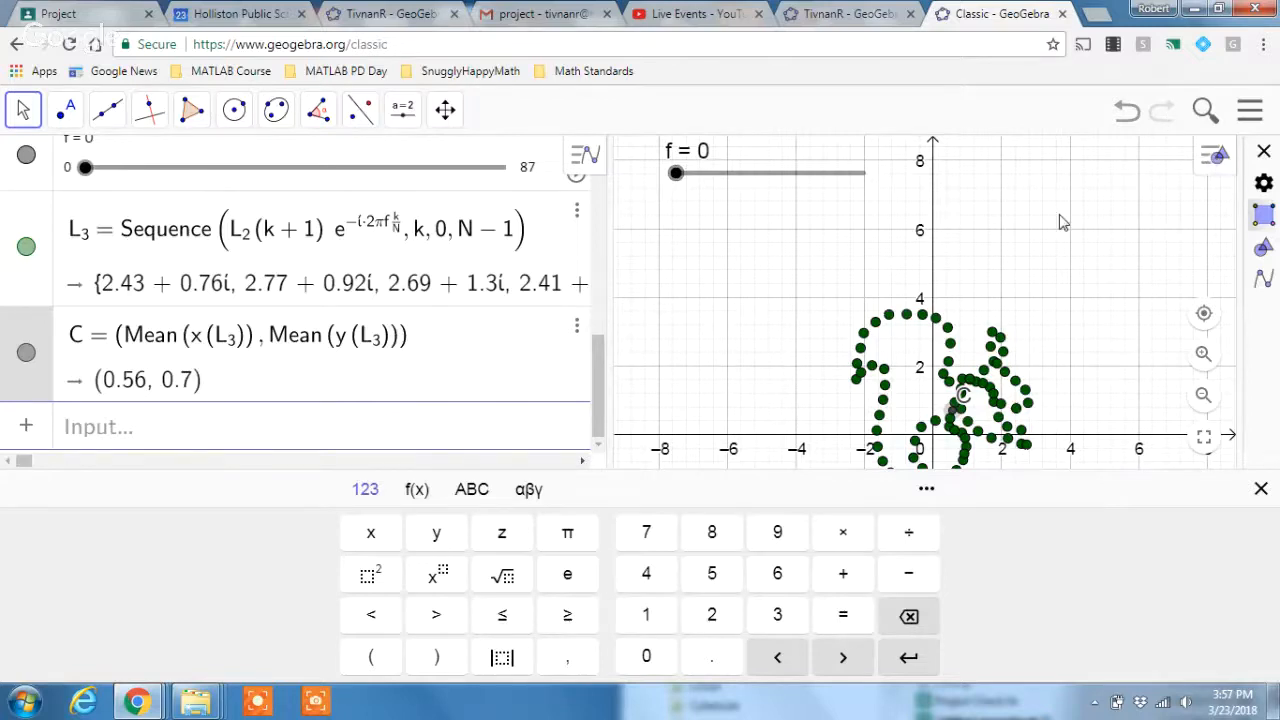
right_click(31, 327)
click(86, 511)
drag(1237, 253, 960, 260)
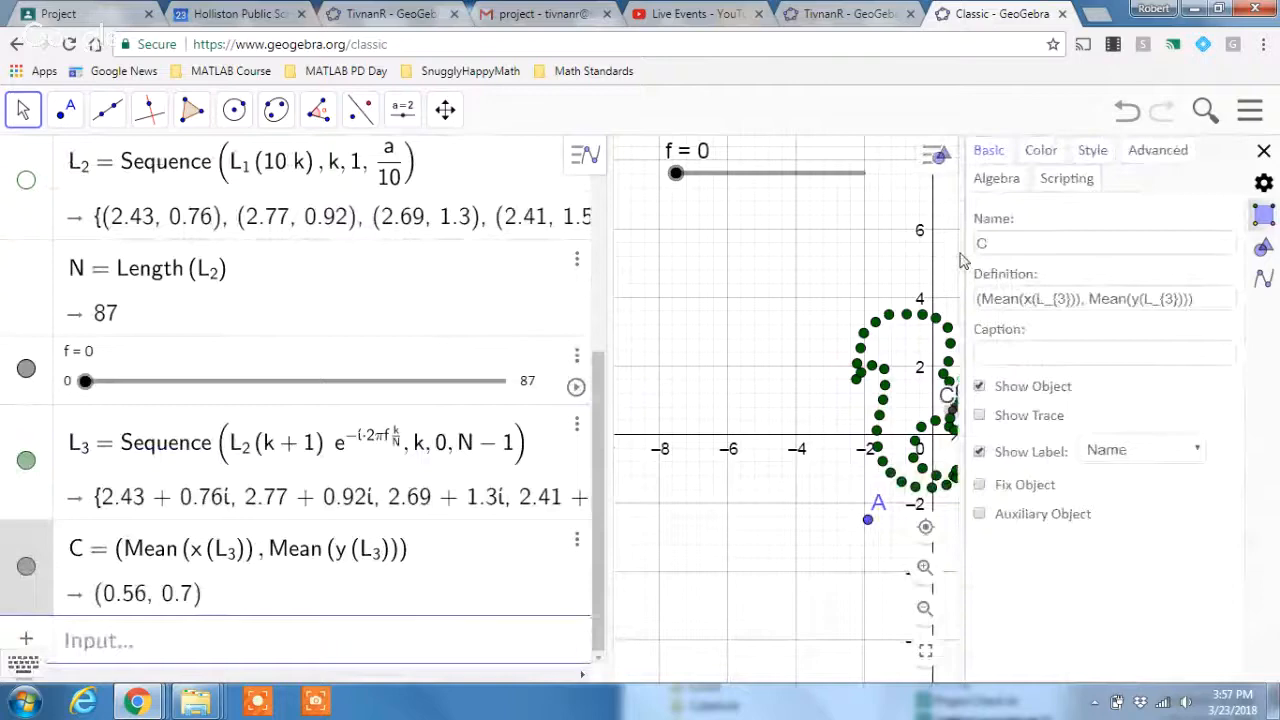
click(1040, 150)
click(1008, 230)
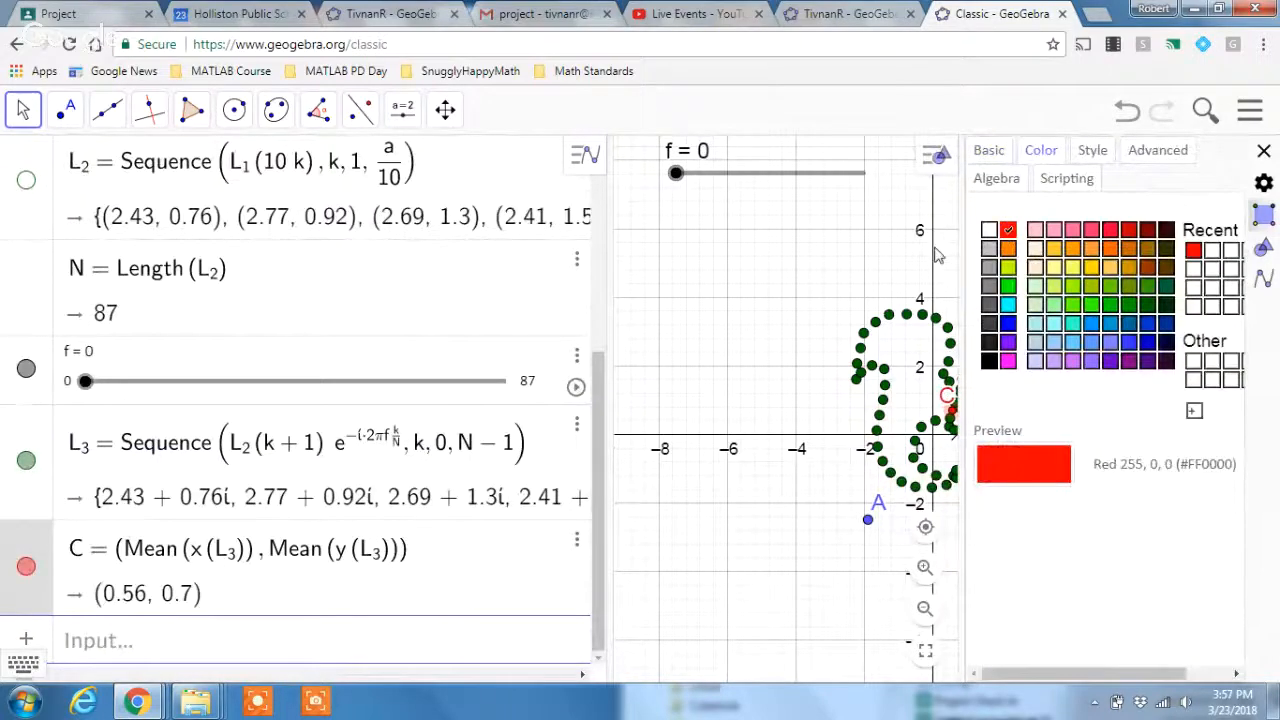
drag(962, 250, 1148, 276)
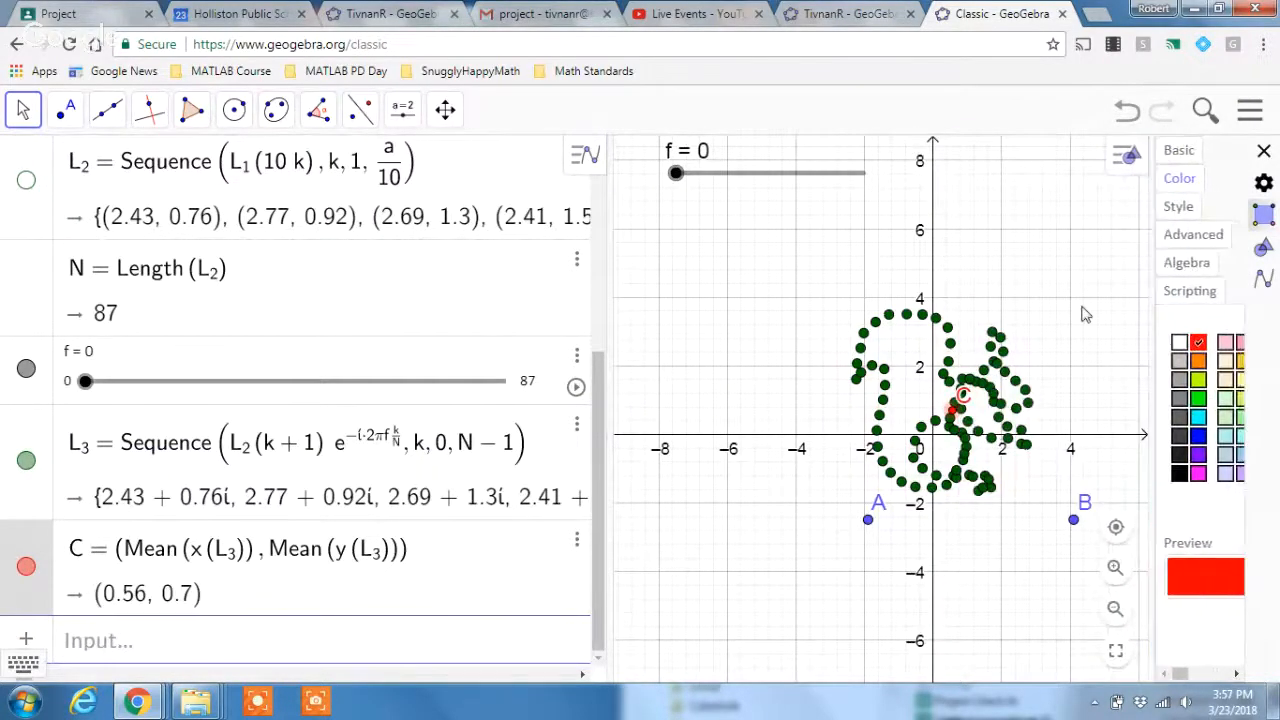
right_click(952, 418)
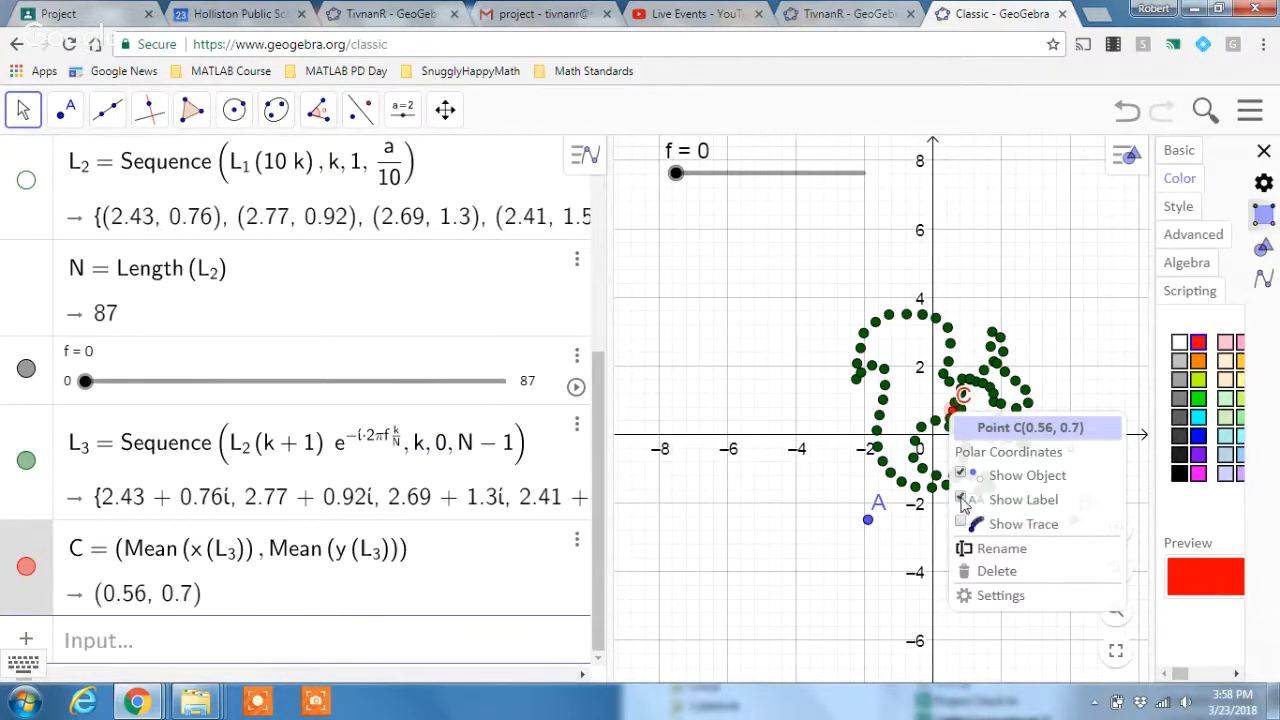
click(1020, 500)
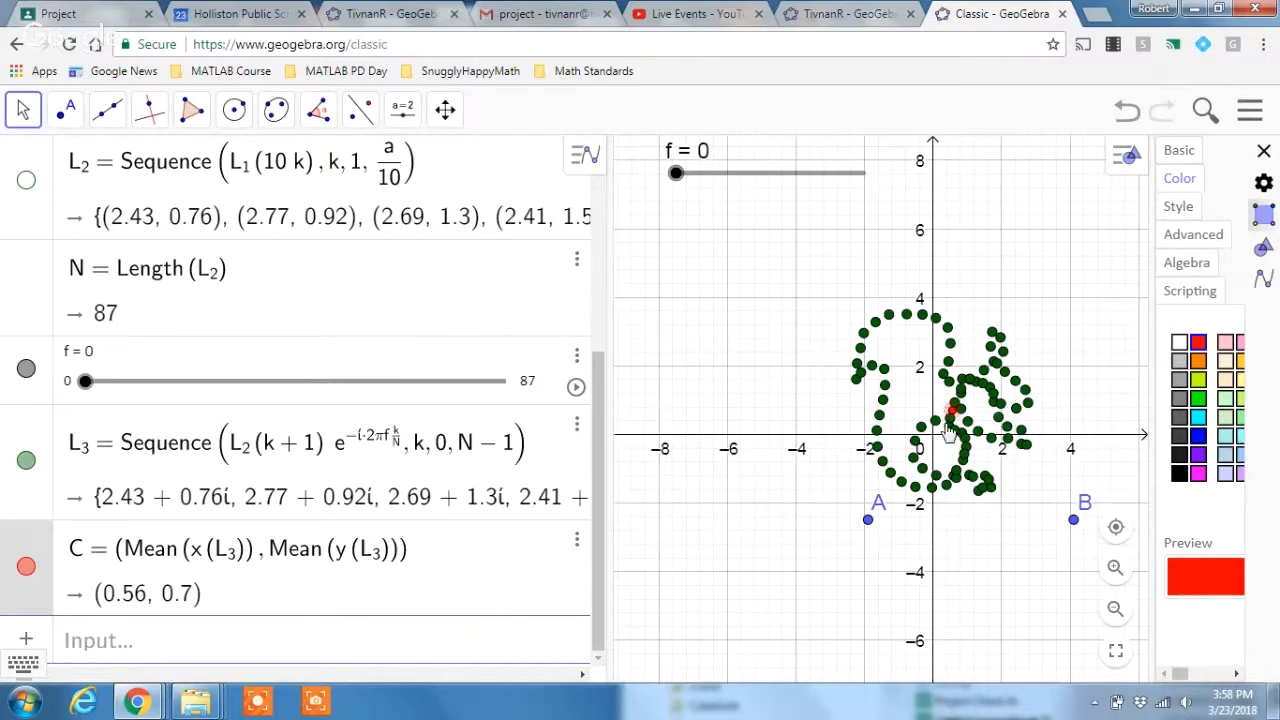
Raise slider f to 0.9 and return it to 0 while examining how point C moves.
drag(677, 180, 679, 182)
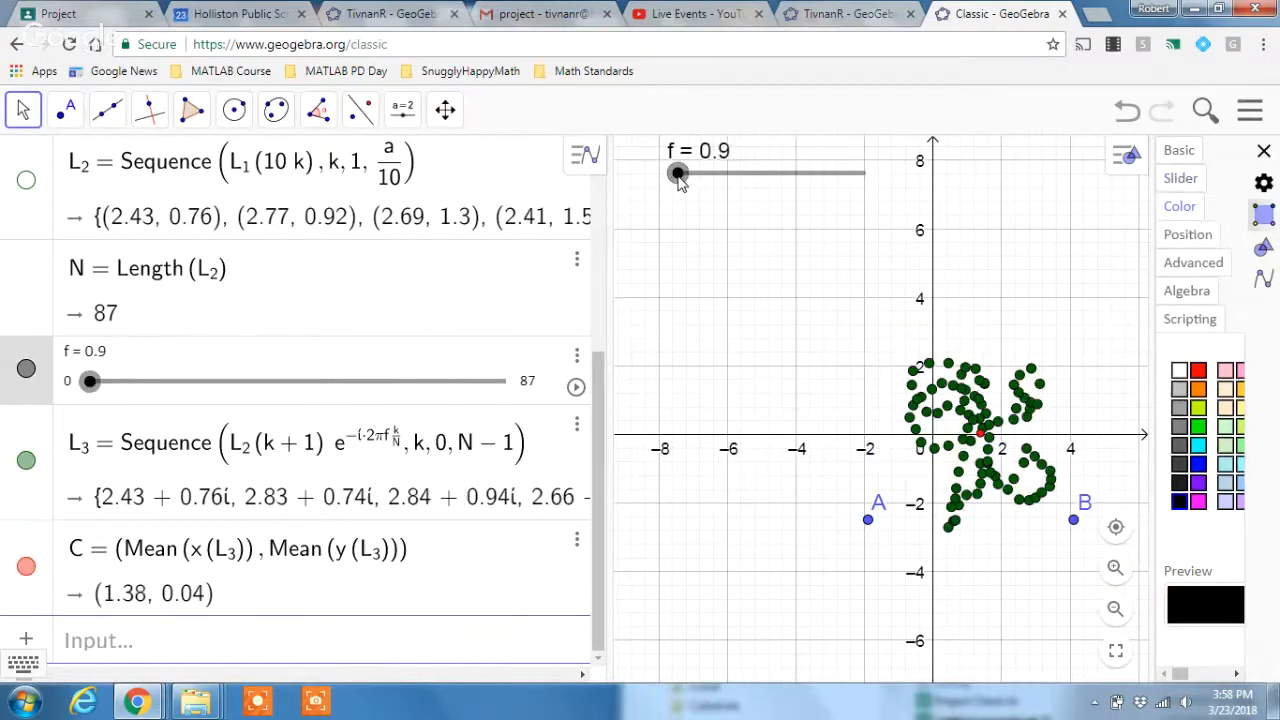
key(Left)
key(Left)
key(Left)
key(Left)
key(Left)
key(Left)
key(Left)
key(Left)
key(Left)
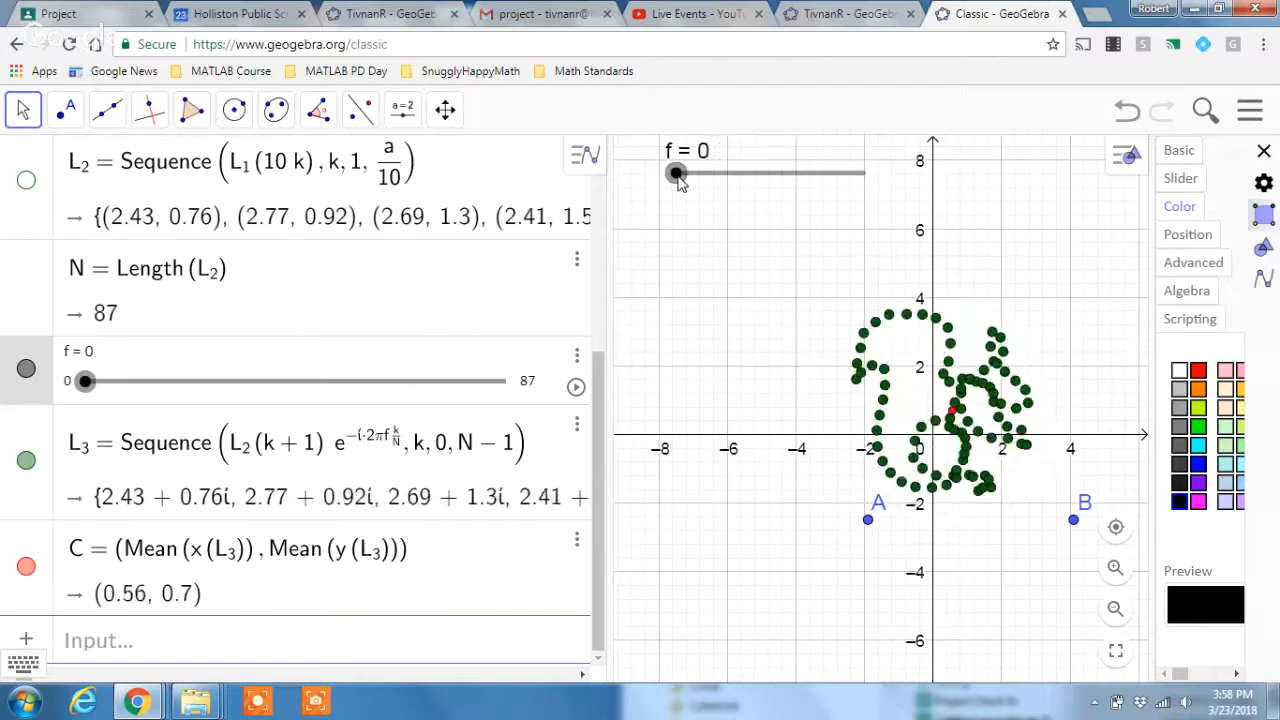
Step slider f up from 0 and back and forth, ending at 0.9, to examine the centroid's path.
key(Right)
key(Right)
key(Right)
key(Right)
key(Right)
key(Right)
key(Right)
key(Right)
key(Right)
key(Right)
key(Right)
key(Right)
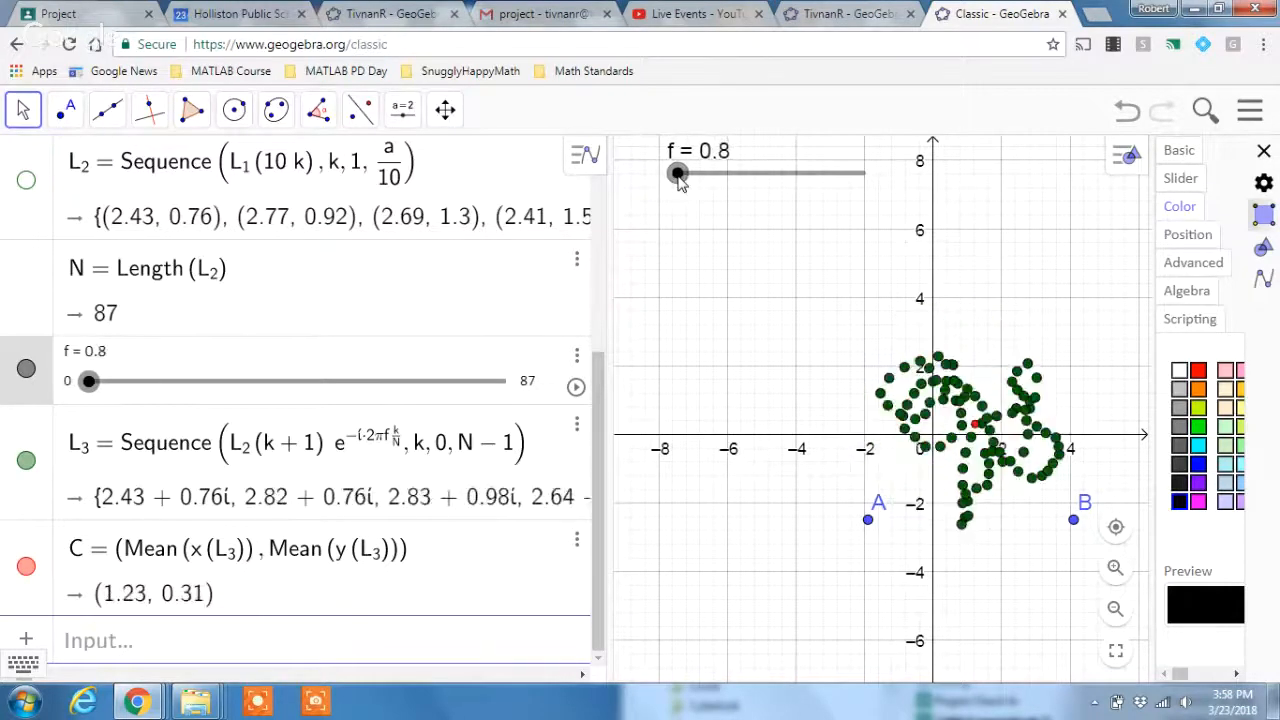
key(Right)
key(Right)
key(Left)
key(Left)
key(Left)
key(Left)
key(Left)
key(Left)
key(Left)
key(Left)
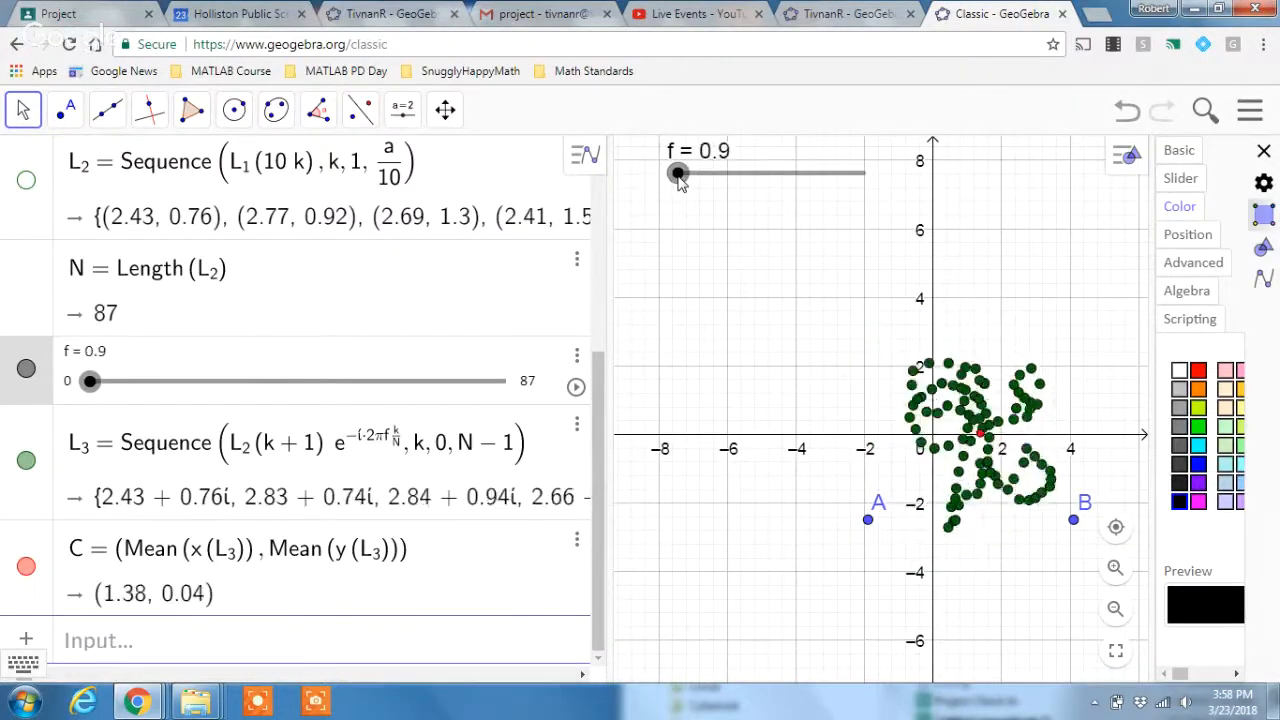
Increase slider f in small steps to 2.3 while watching the red centroid against the L_3 points.
key(Right)
key(Right)
key(Right)
key(Right)
key(Right)
key(Right)
key(Right)
key(Right)
key(Right)
key(Right)
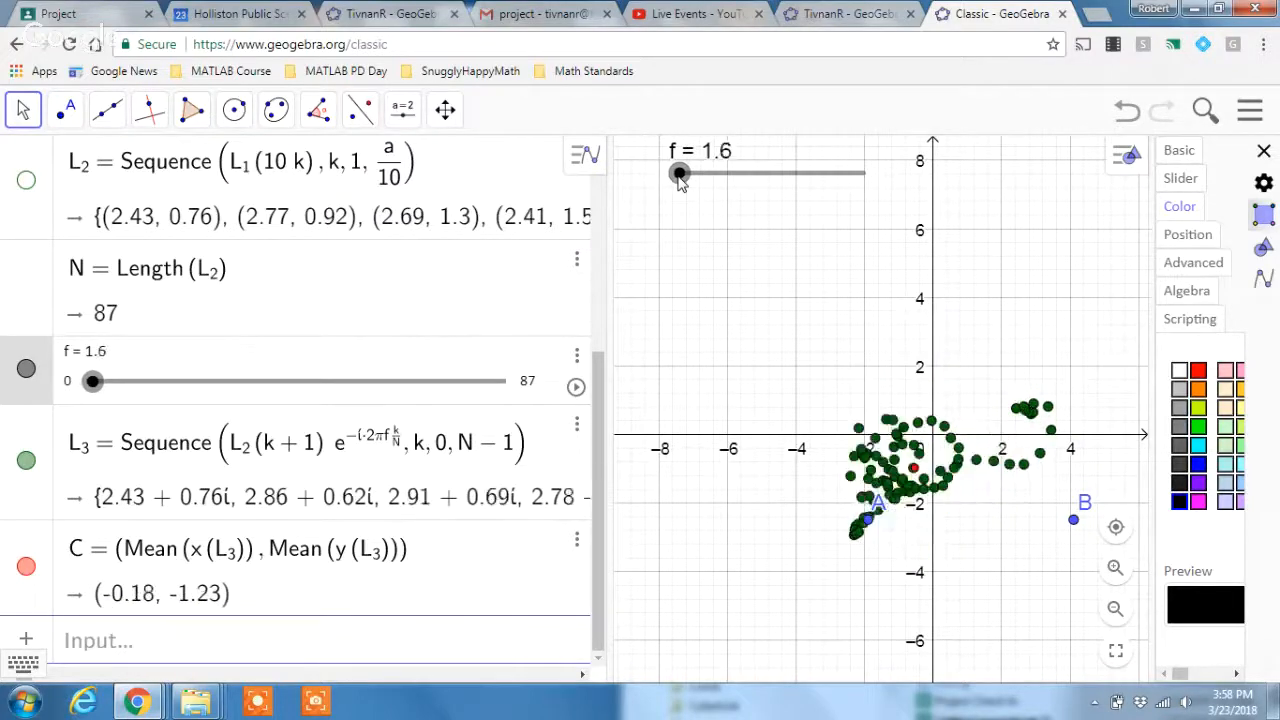
key(Right)
key(Right)
key(Right)
key(Right)
key(Right)
key(Right)
key(Right)
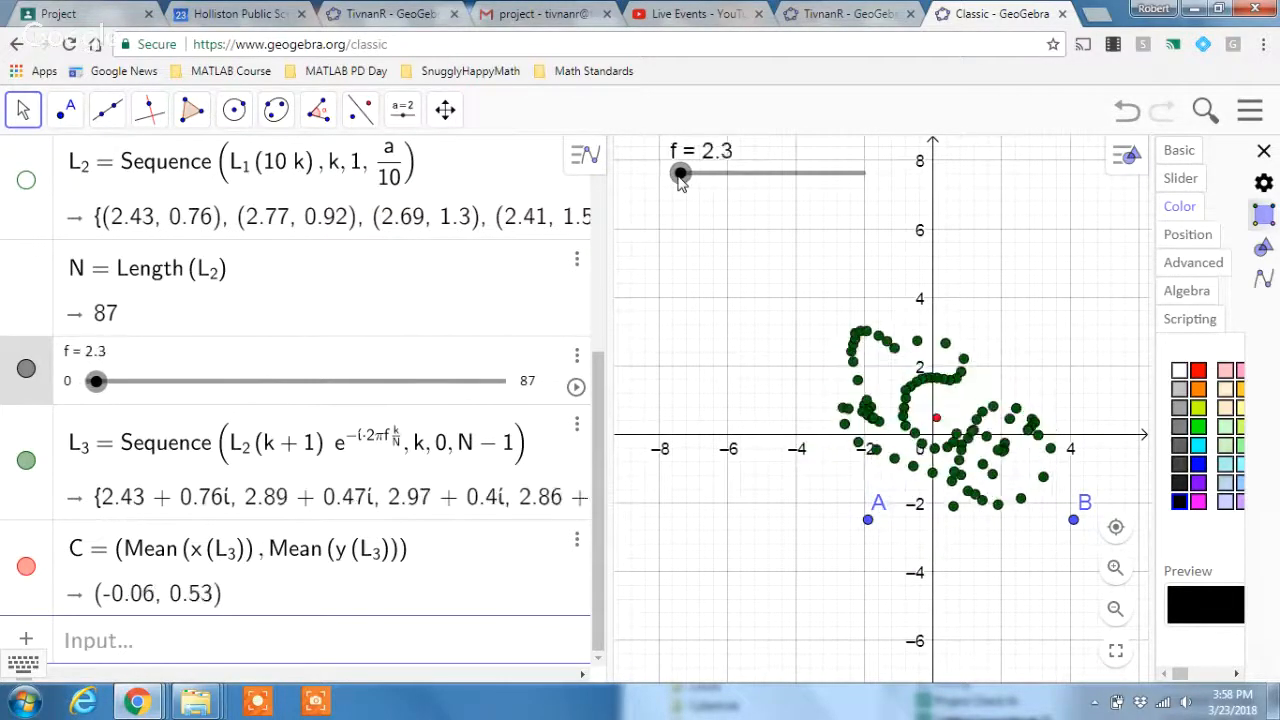
Step slider f back slightly, then increase it through 2.5 to 4.7 while examining point C's position.
key(Left)
key(Left)
key(Left)
key(Right)
key(Right)
key(Right)
key(Right)
key(Right)
key(Right)
key(Right)
key(Right)
key(Right)
key(Right)
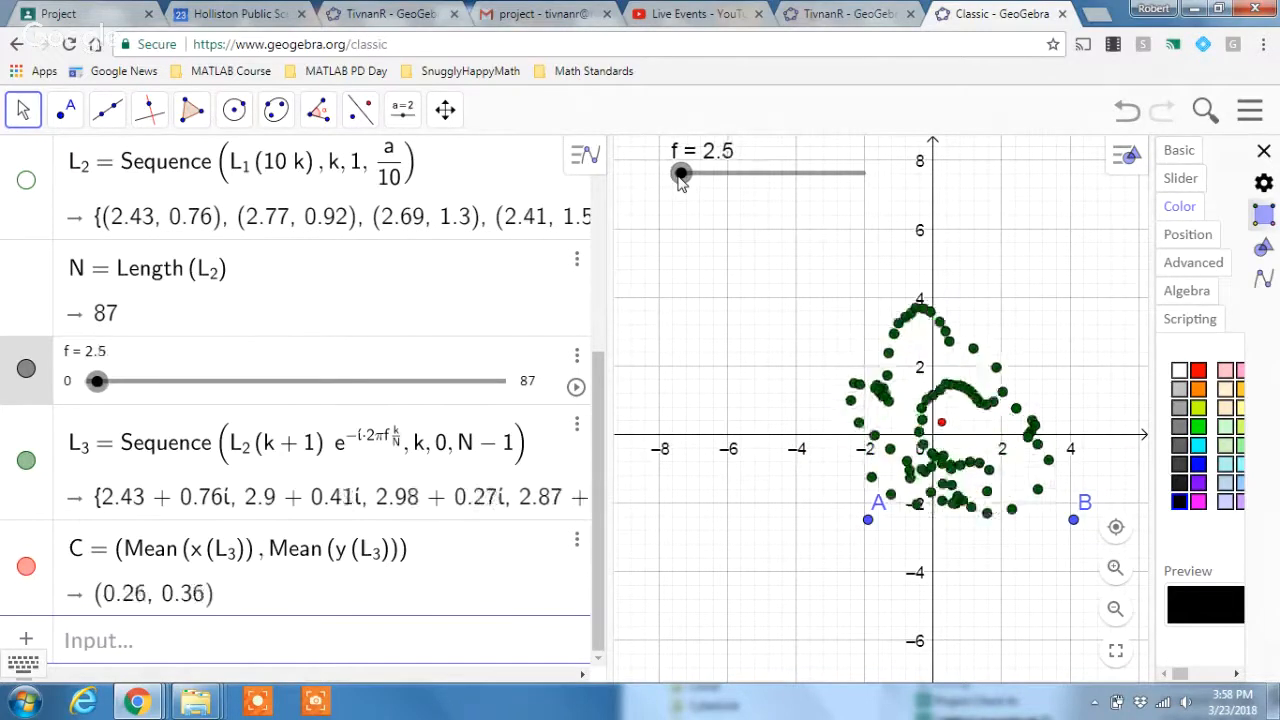
key(Right)
key(Right)
key(Right)
key(Right)
key(Right)
key(Right)
key(Right)
key(Right)
key(Right)
key(Right)
key(Right)
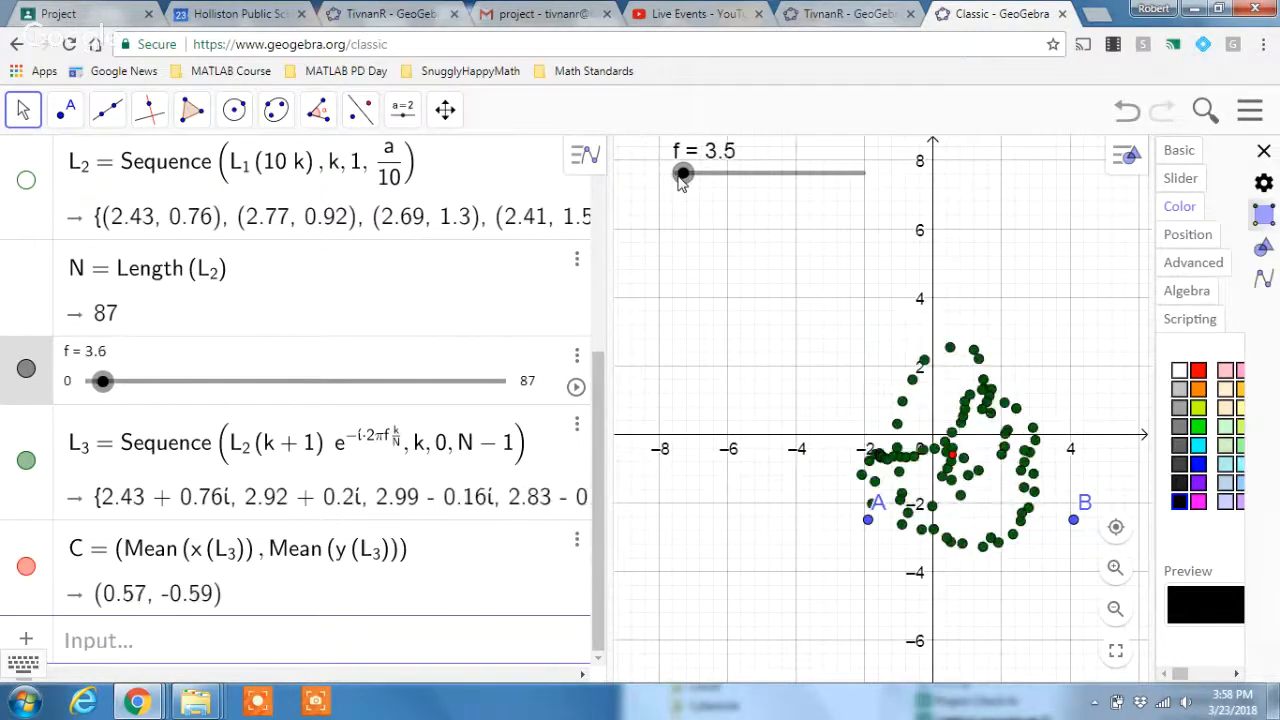
key(Right)
key(Right)
key(Right)
key(Right)
key(Right)
key(Right)
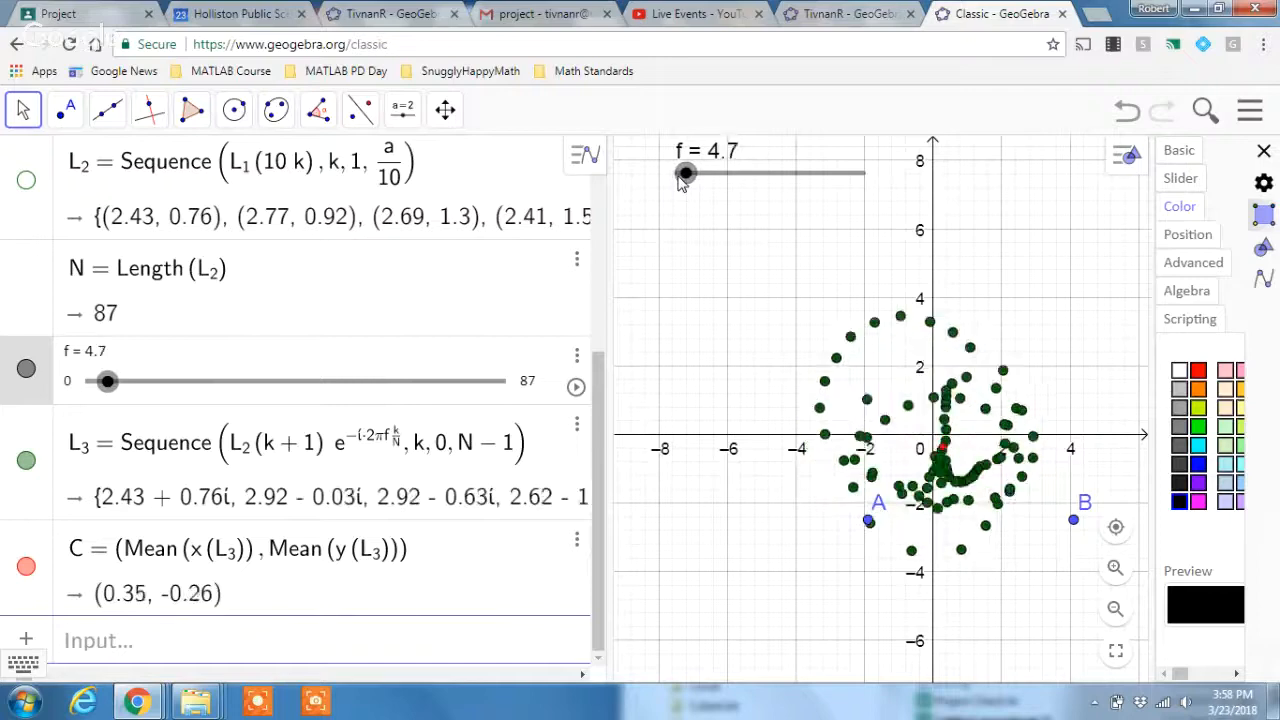
Decrease slider f to 3 and examine where the centroid of the L_3 points lies.
key(Left)
key(Left)
key(Left)
key(Left)
key(Left)
key(Left)
key(Left)
key(Left)
key(Left)
key(Left)
key(Left)
key(Left)
key(Left)
key(Left)
key(Left)
key(Left)
key(Left)
key(Left)
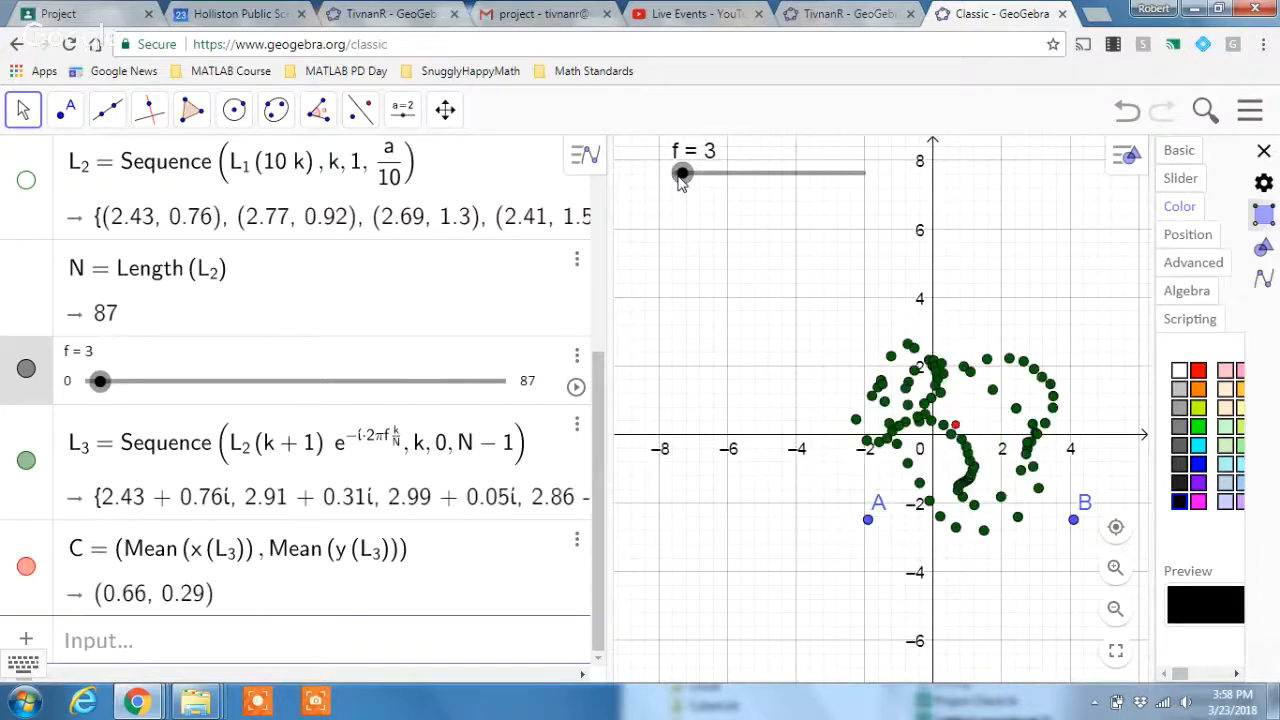
Increase slider f from 3 to 5.9 in small steps and examine how point C shifts relative to the origin.
key(Right)
key(Right)
key(Right)
key(Right)
key(Right)
key(Right)
key(Right)
key(Right)
key(Right)
key(Right)
key(Right)
key(Right)
key(Right)
key(Right)
key(Right)
key(Right)
key(Right)
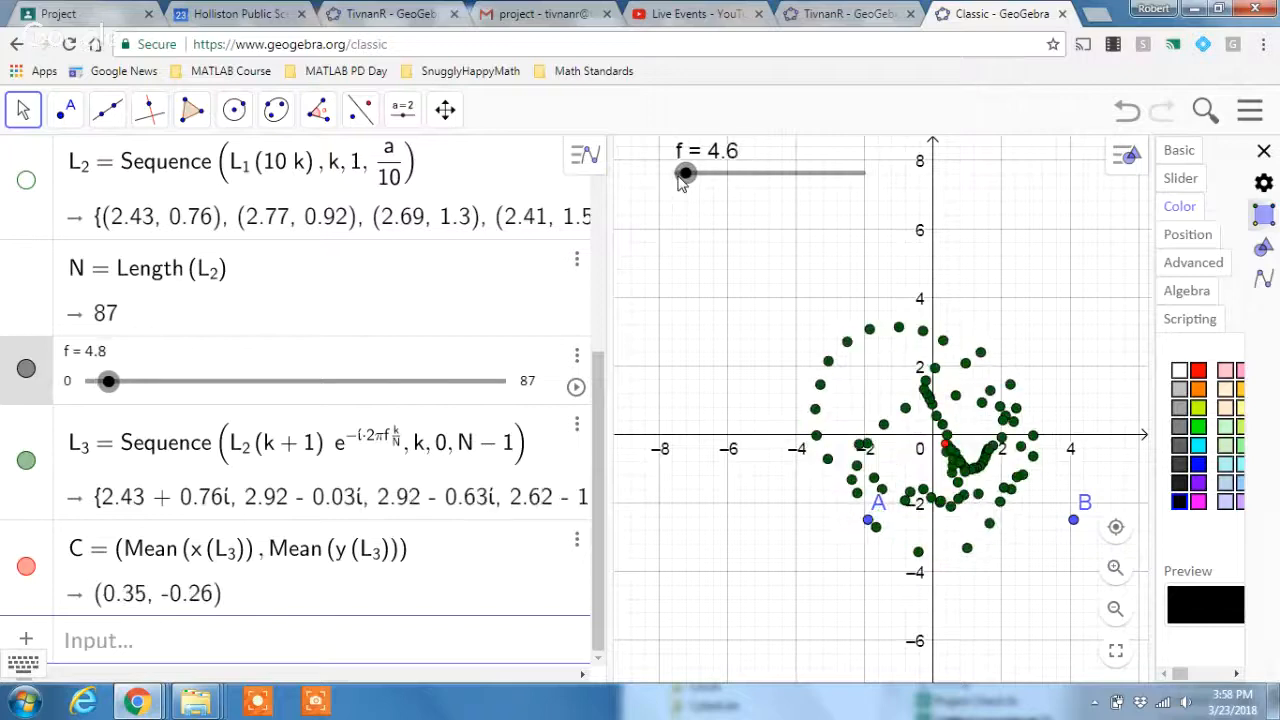
key(Right)
key(Right)
key(Right)
key(Right)
key(Right)
key(Right)
key(Right)
key(Right)
key(Right)
key(Right)
key(Right)
key(Right)
key(Right)
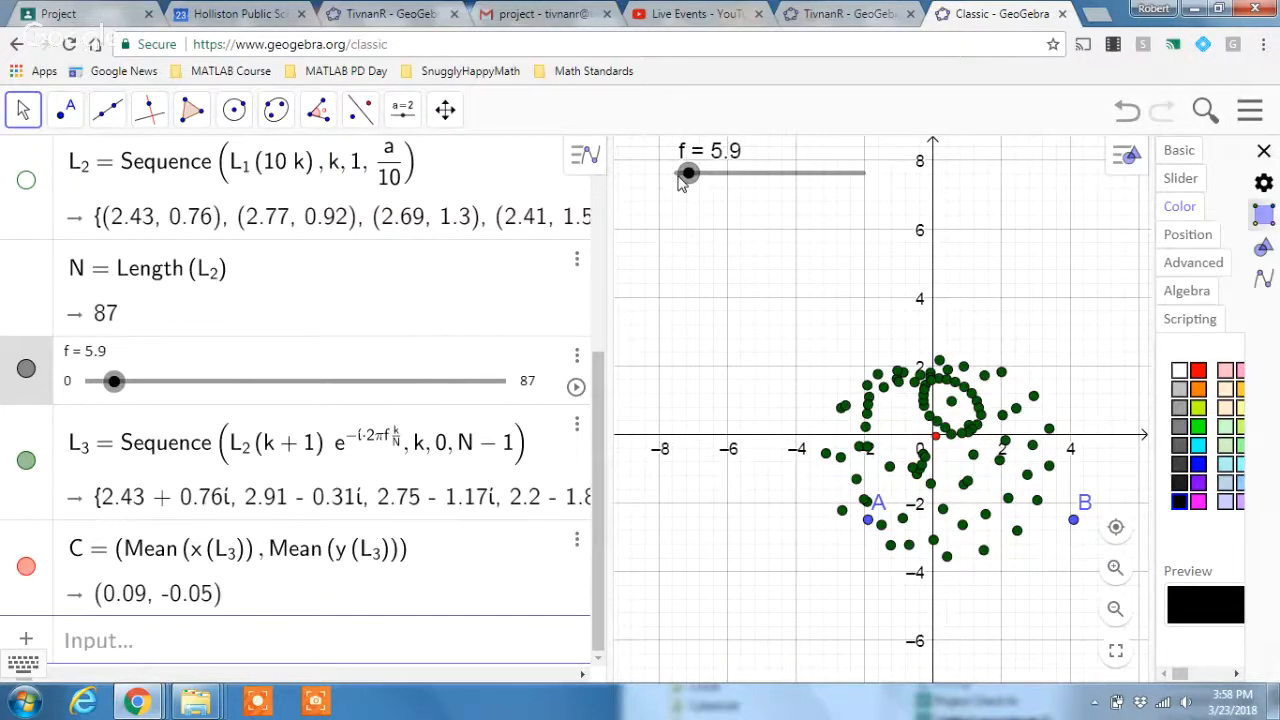
Increase slider f in small steps to 9.9 and examine how point C moves relative to the origin.
key(Right)
key(Right)
key(Right)
key(Right)
key(Right)
key(Right)
key(Right)
key(Right)
key(Right)
key(Right)
key(Right)
key(Right)
key(Right)
key(Right)
key(Right)
key(Right)
key(Right)
key(Right)
key(Right)
key(Right)
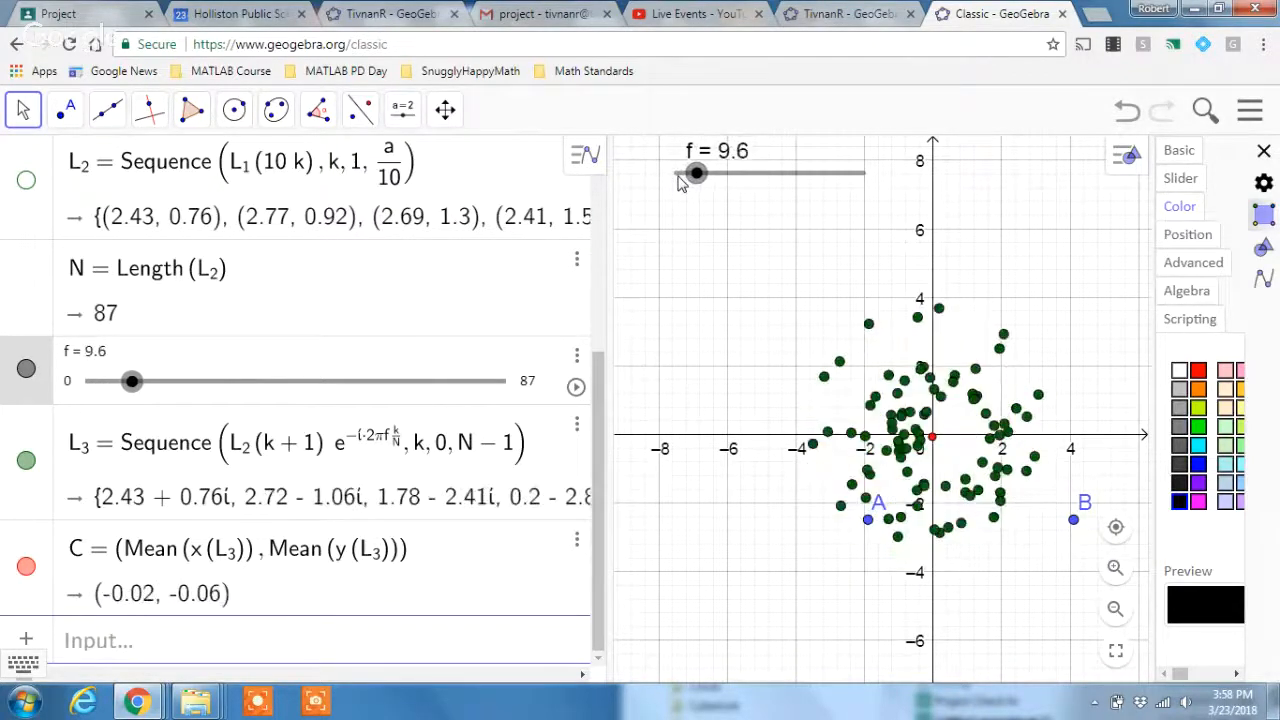
key(Right)
key(Right)
key(Right)
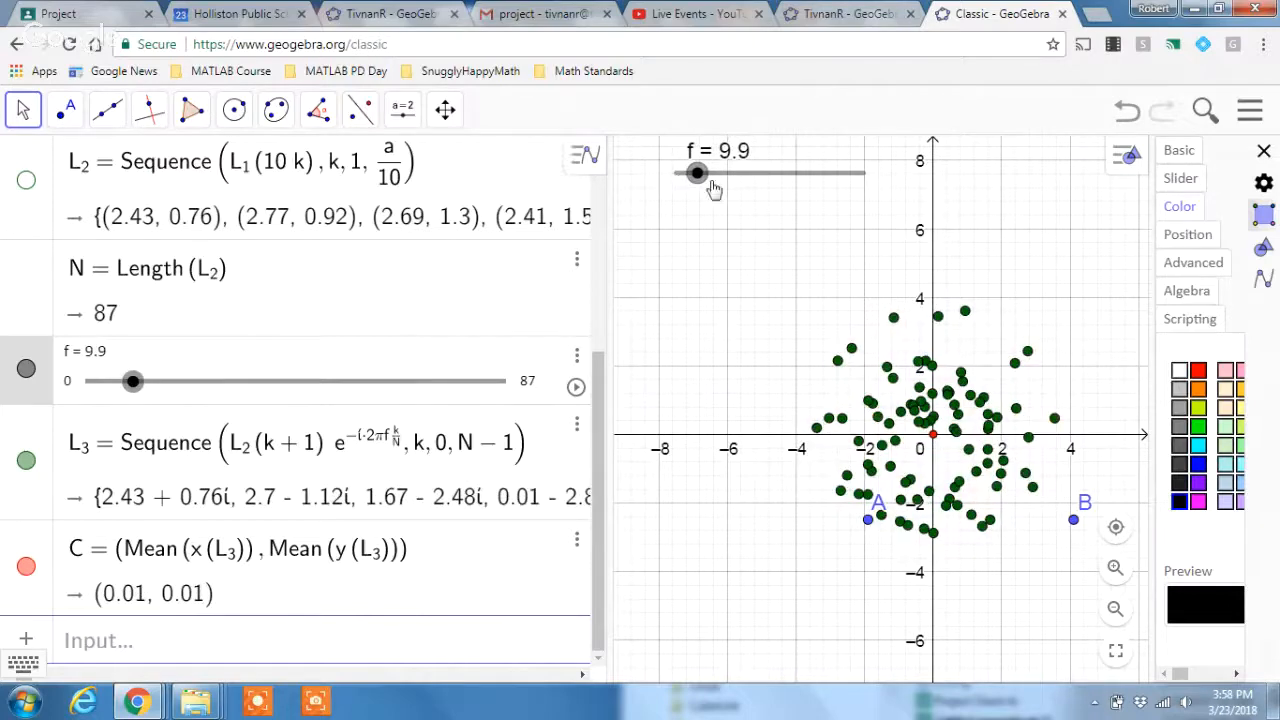
Reset slider f to 0 so the L_3 points trace the original squirrel outline.
drag(697, 173, 676, 173)
click(764, 246)
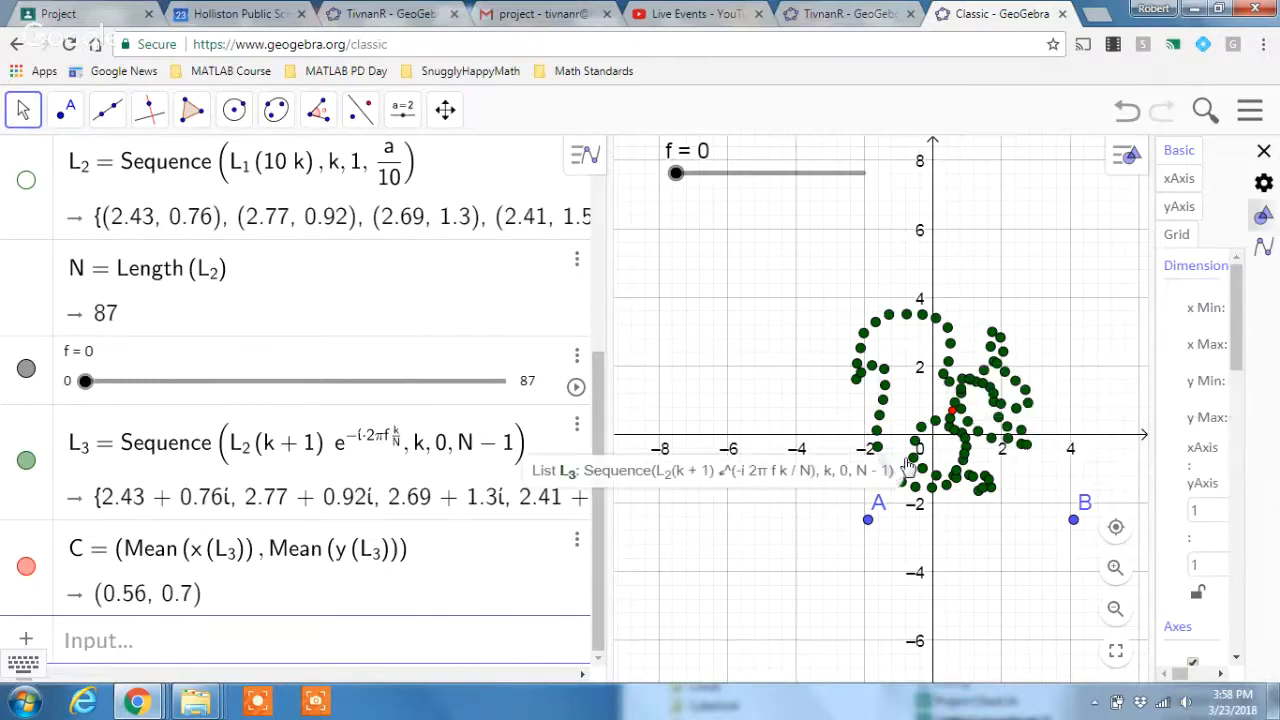
click(212, 634)
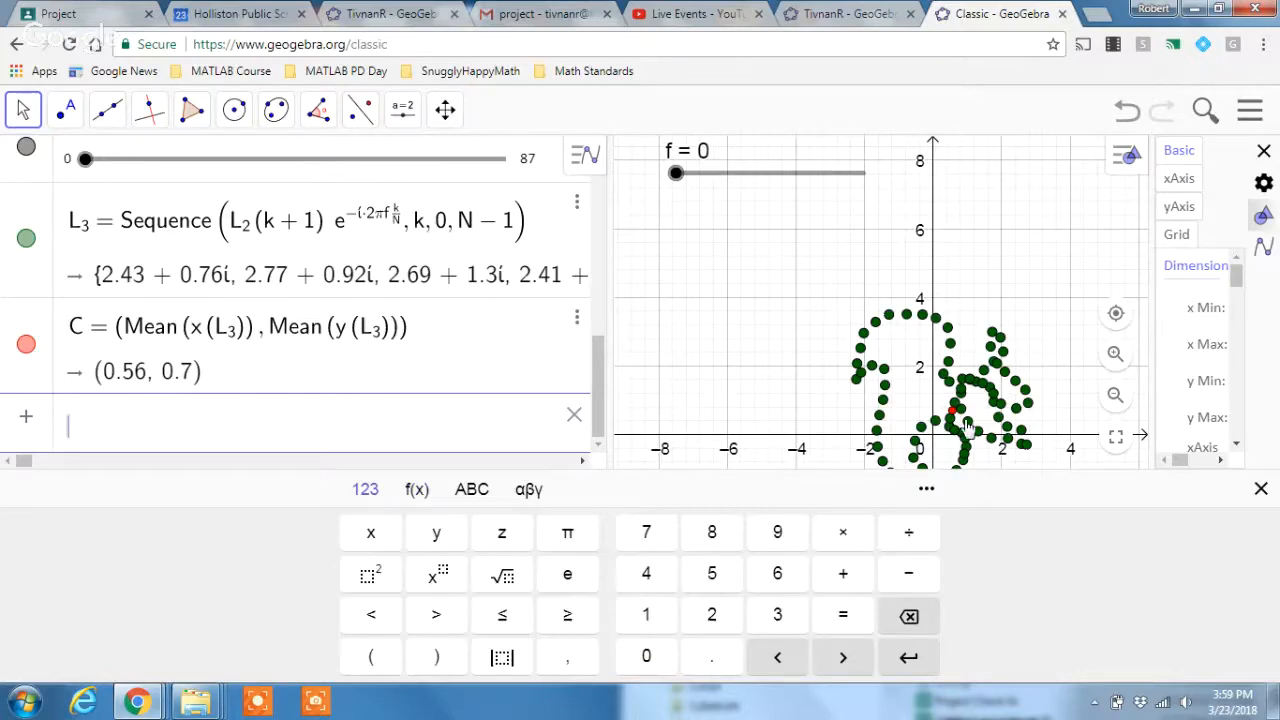
click(1260, 489)
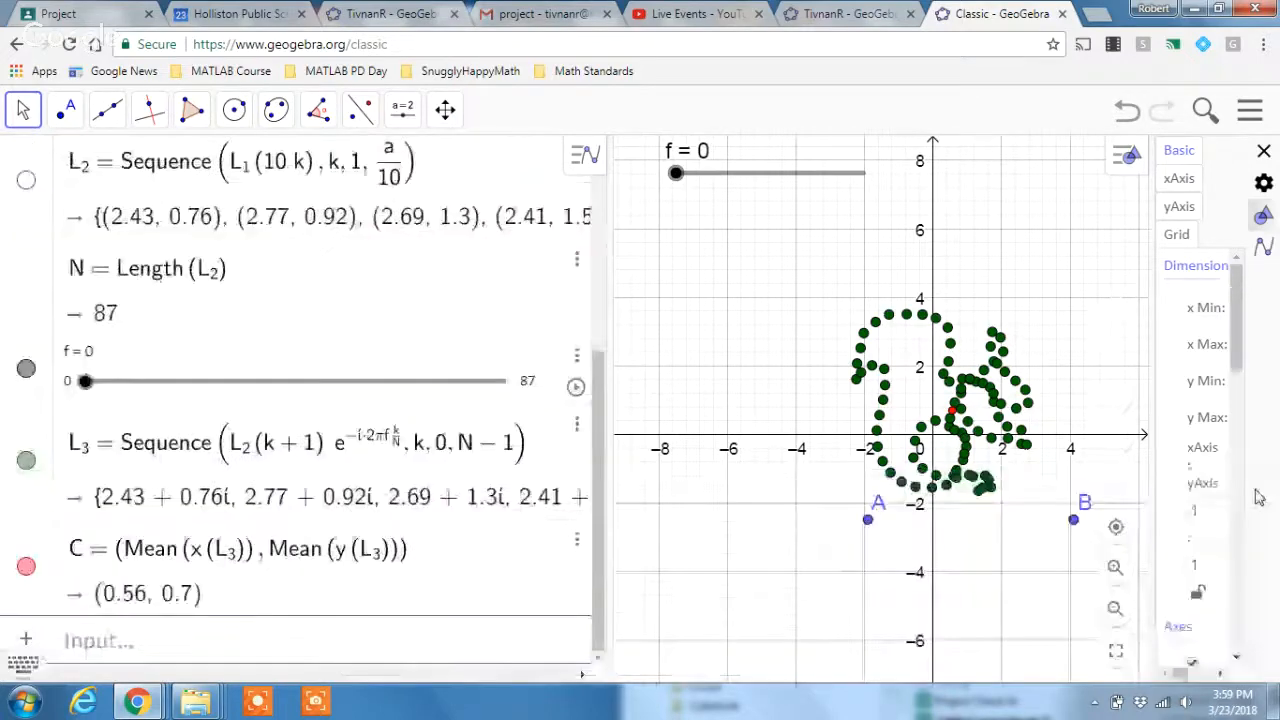
Open the scripting settings of the red centroid point C.
right_click(953, 416)
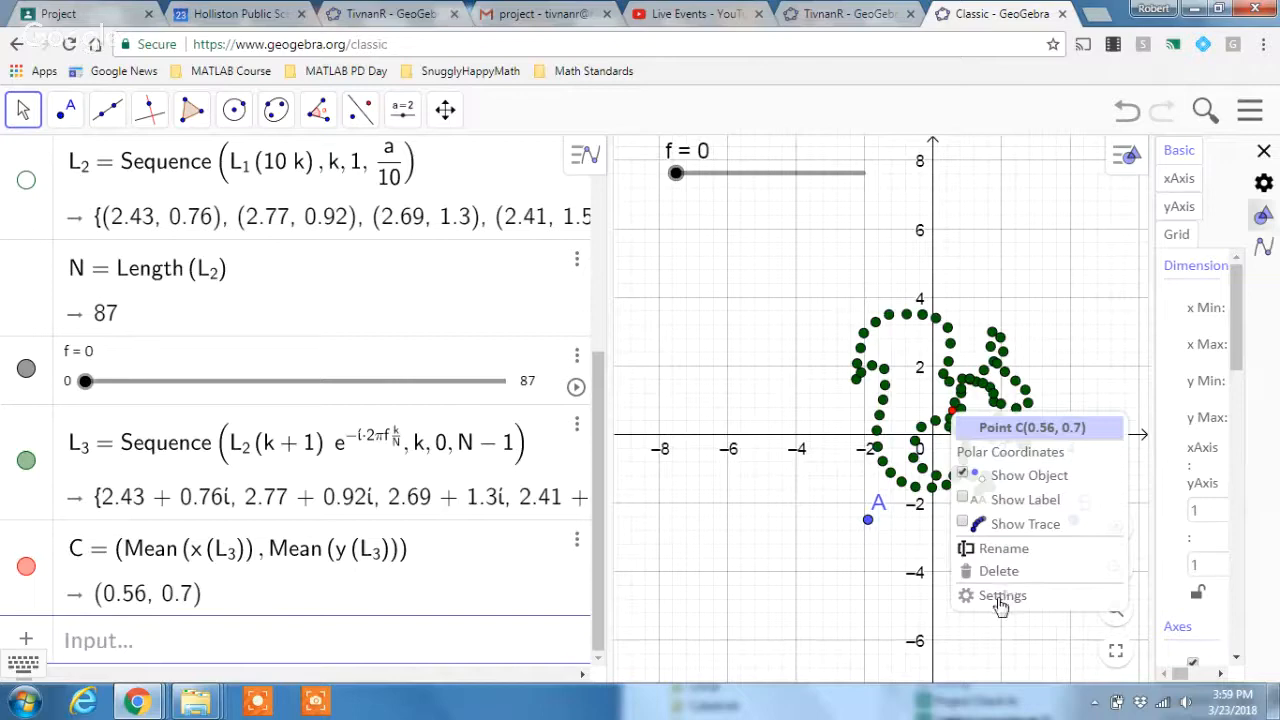
click(1000, 596)
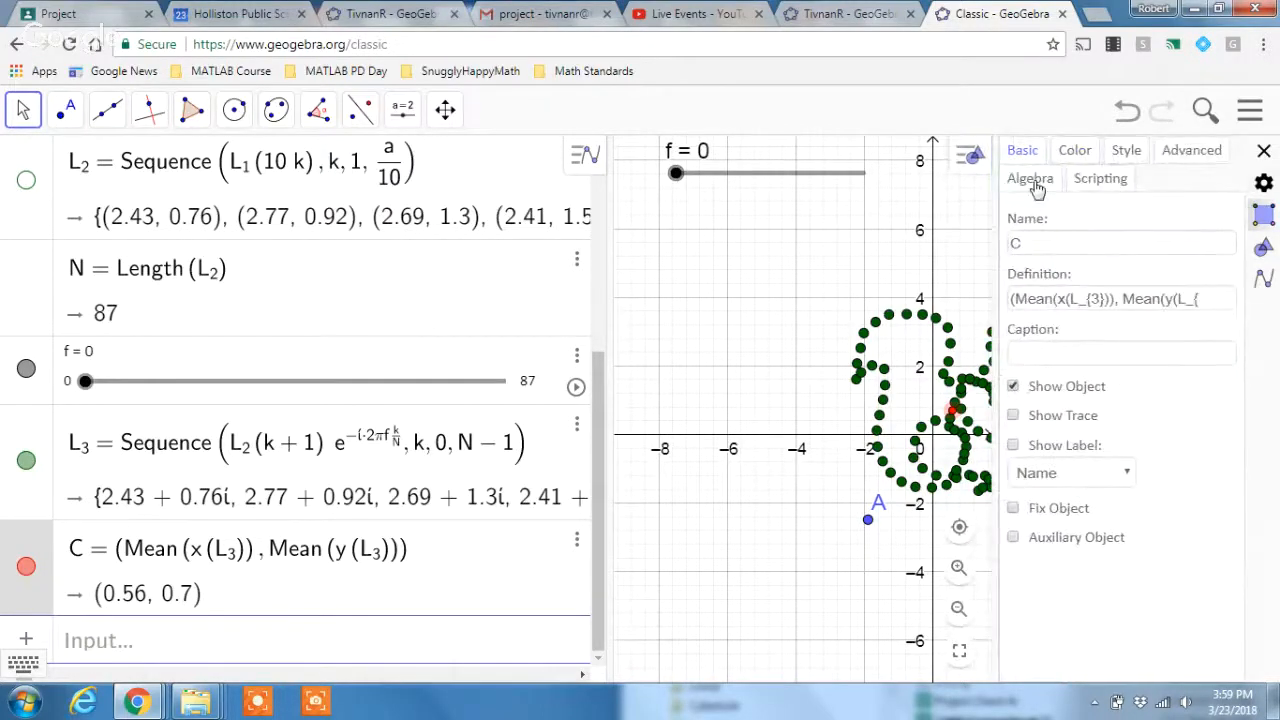
click(1100, 182)
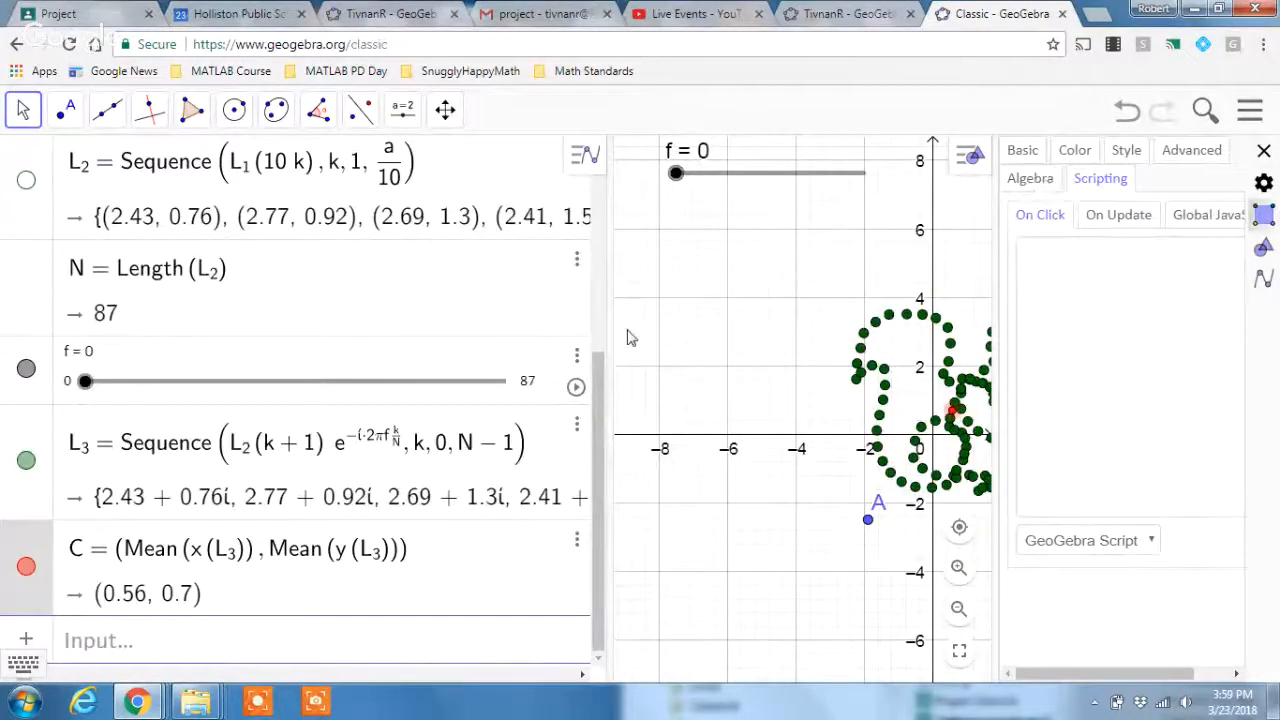
Minimize the GeoGebra browser window and switch to the Google Hangouts broadcast window.
click(1200, 10)
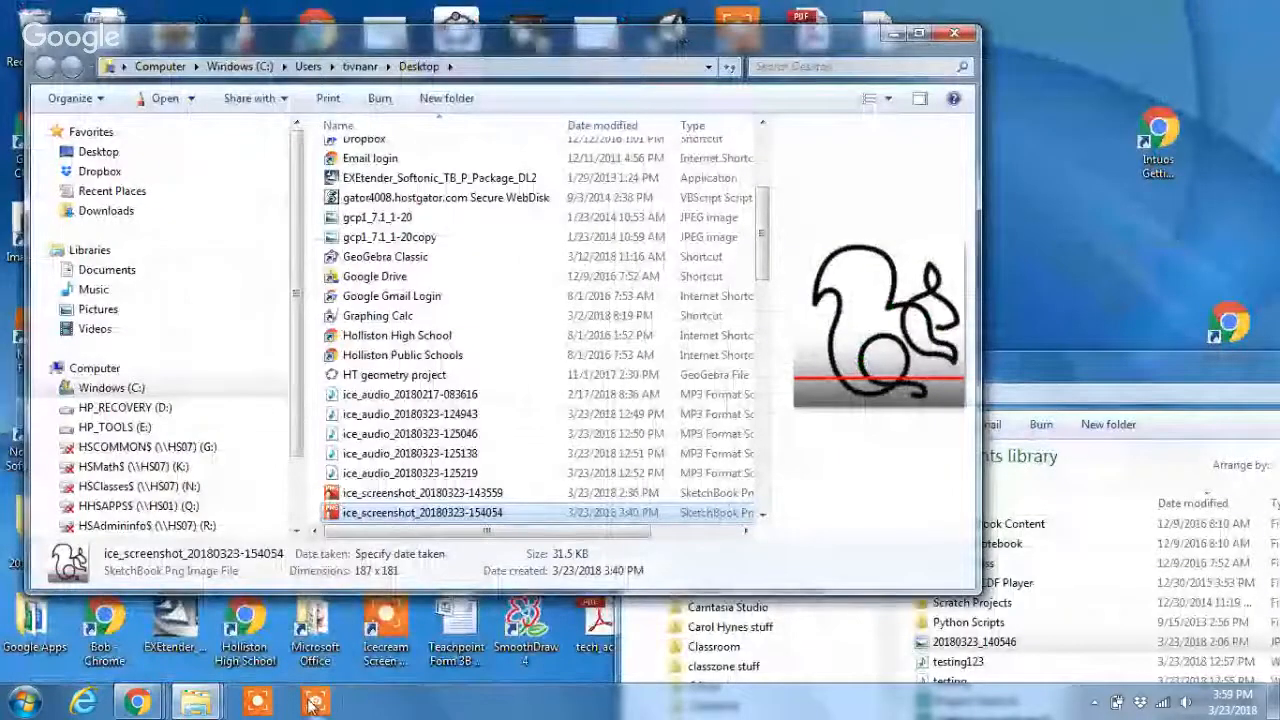
mouse_move(137, 702)
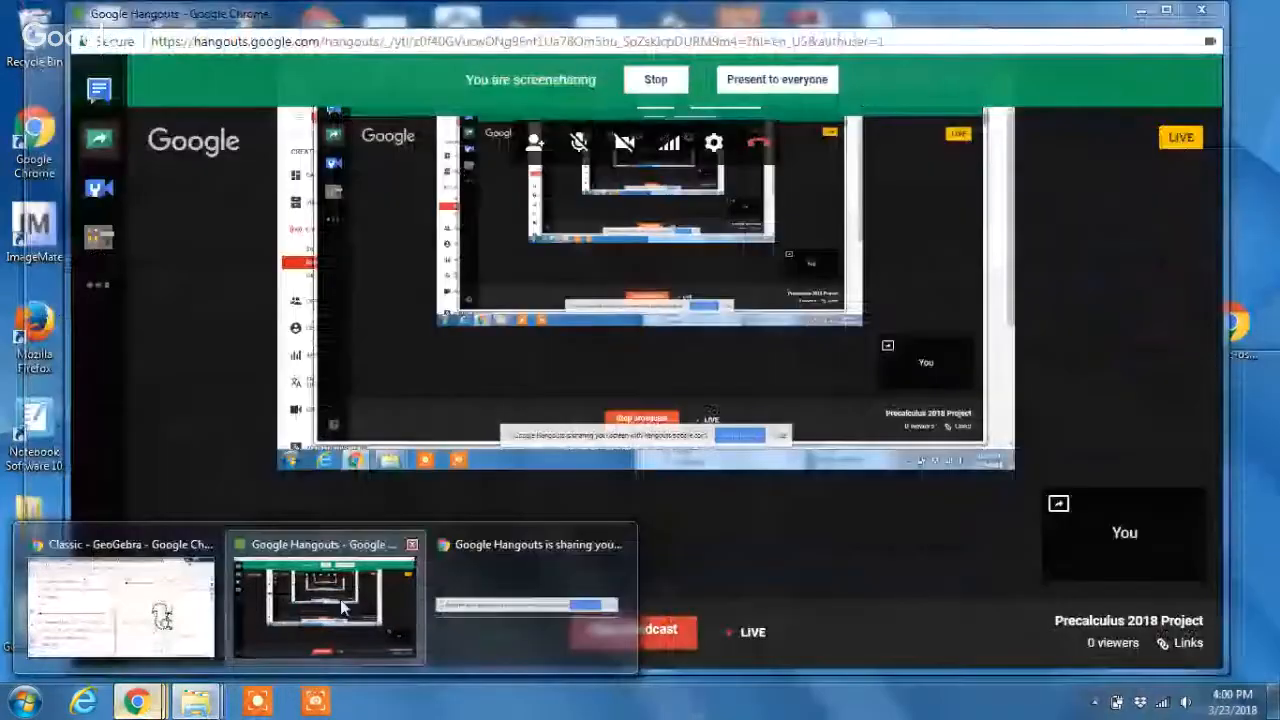
click(340, 599)
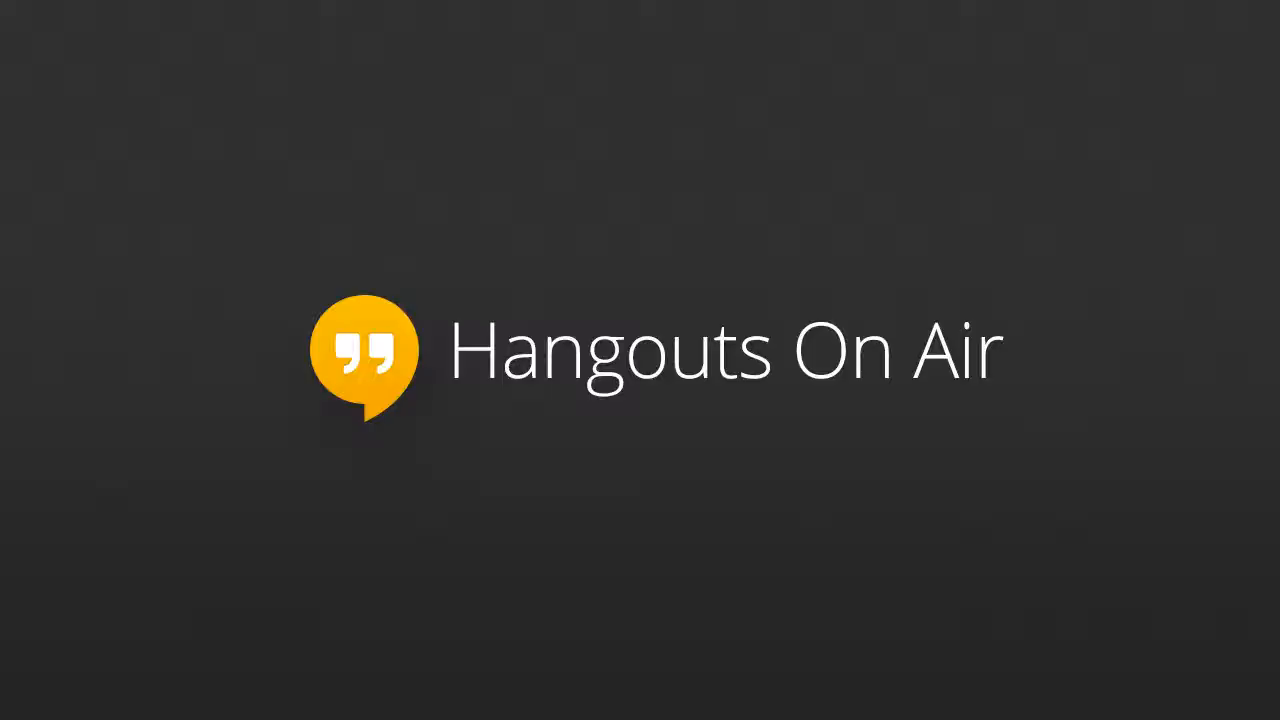